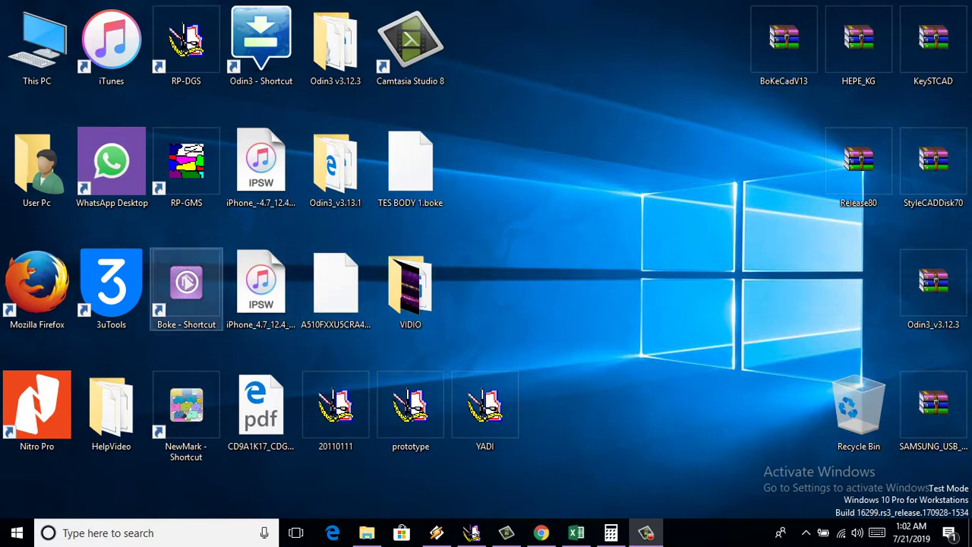
Step: Launch BOK CAD v13 from the desktop and start a new blank pattern window
{"action": "left_click", "coordinate": [186, 285]}
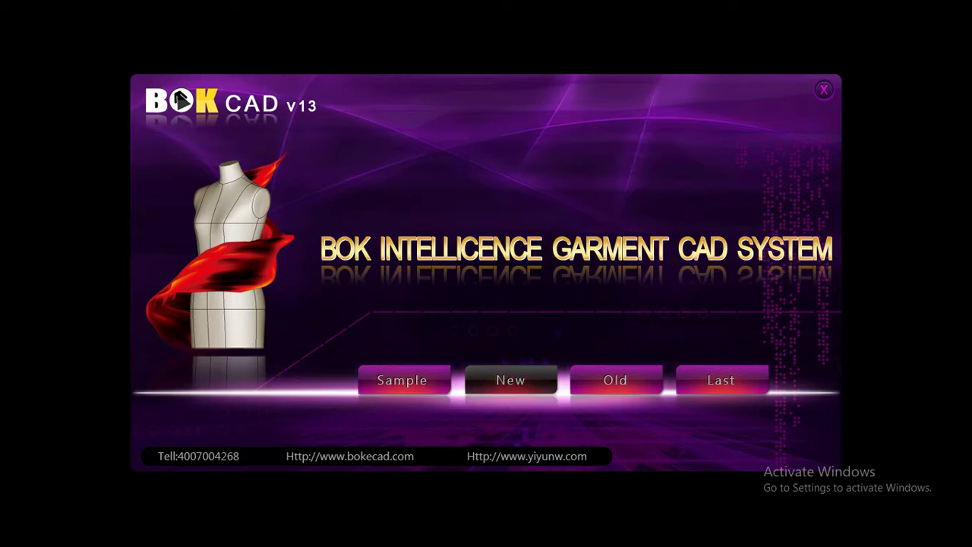
{"action": "left_click", "coordinate": [510, 380]}
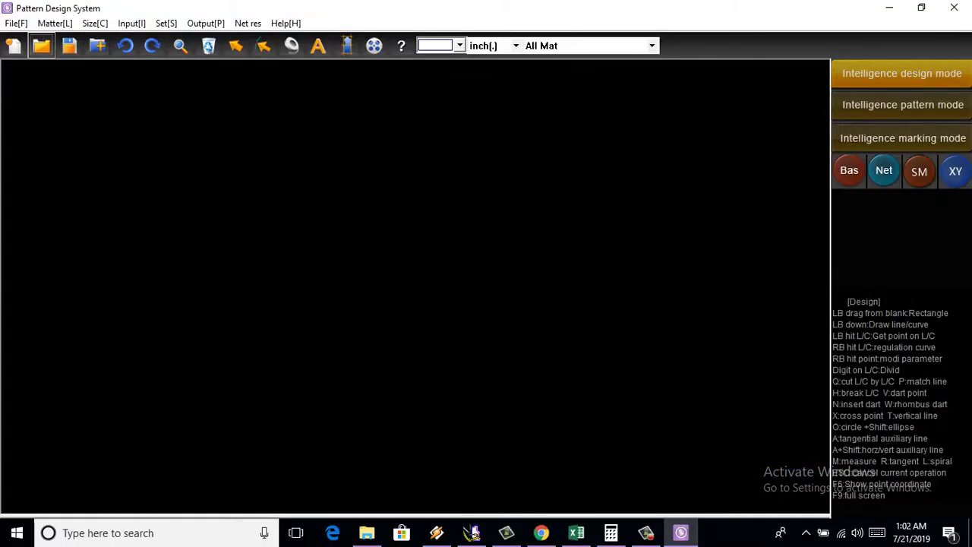
Step: Open the TES BODY 1.boke draft and activate the Make pattern tool
{"action": "left_click", "coordinate": [41, 45]}
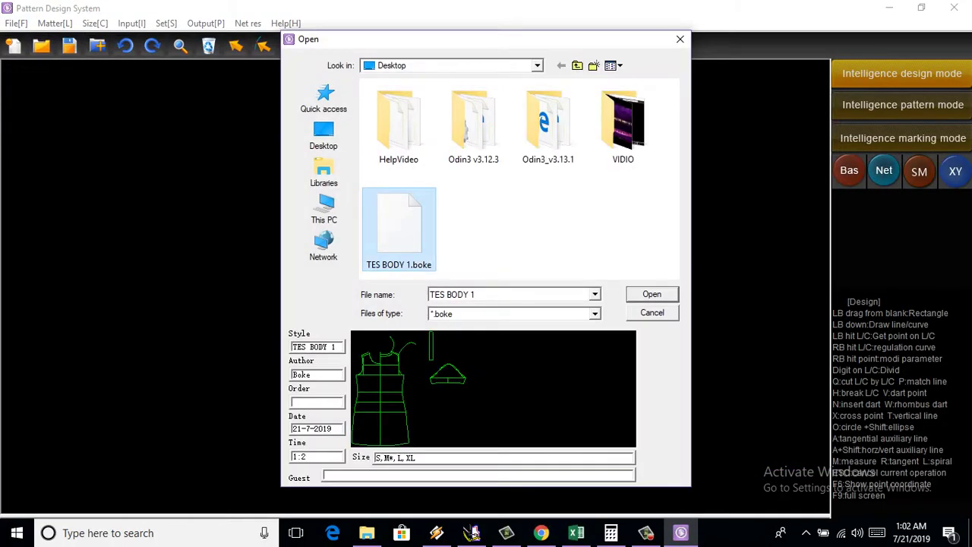
{"action": "key", "text": "Return"}
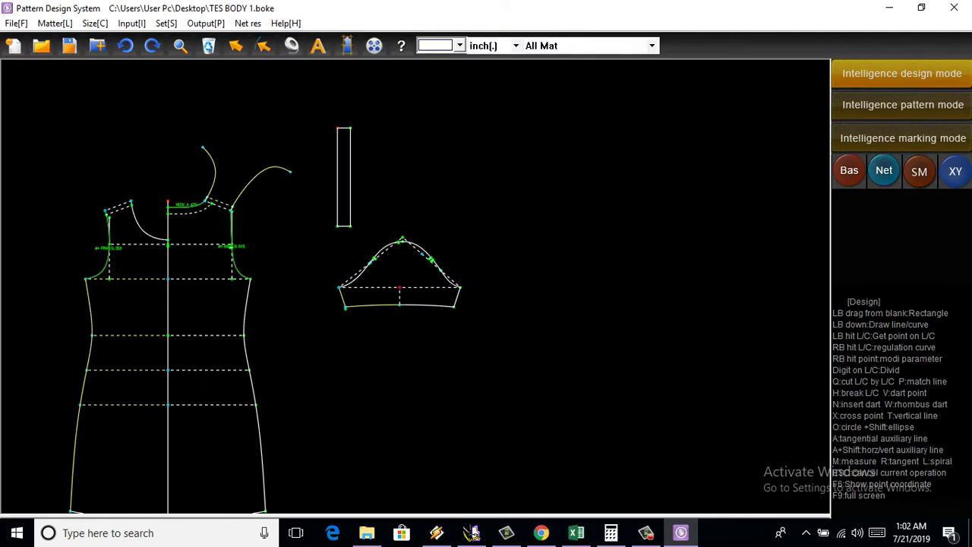
{"action": "key", "text": "F2"}
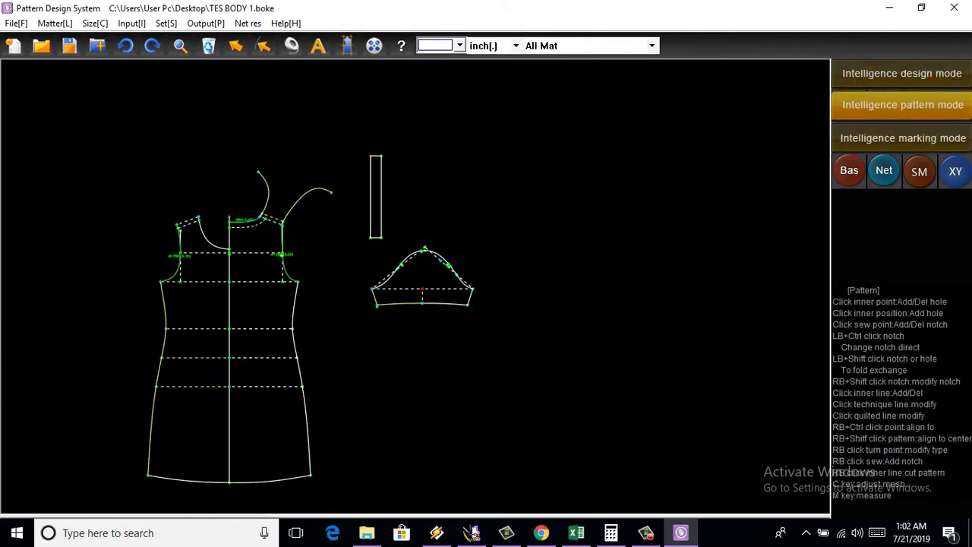
{"action": "key", "text": "F1"}
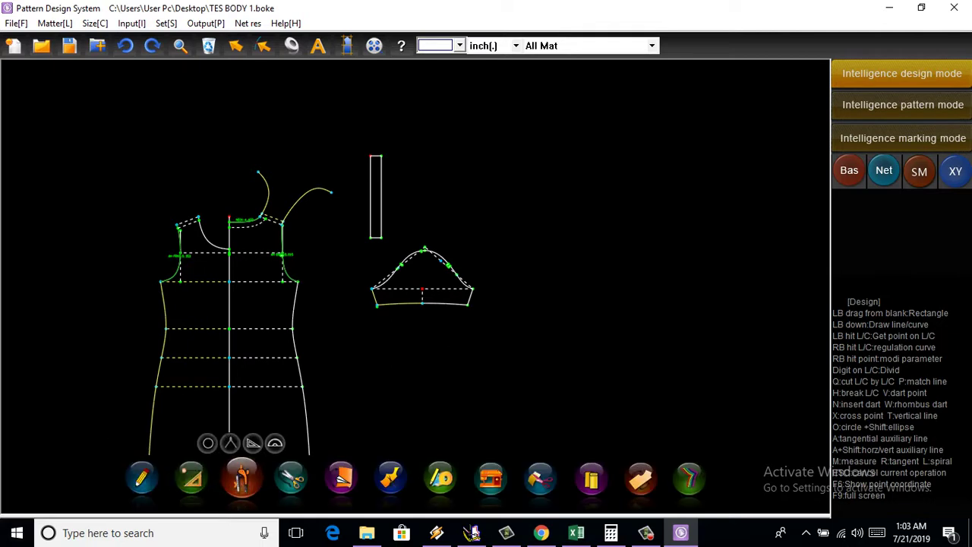
{"action": "left_click", "coordinate": [391, 477]}
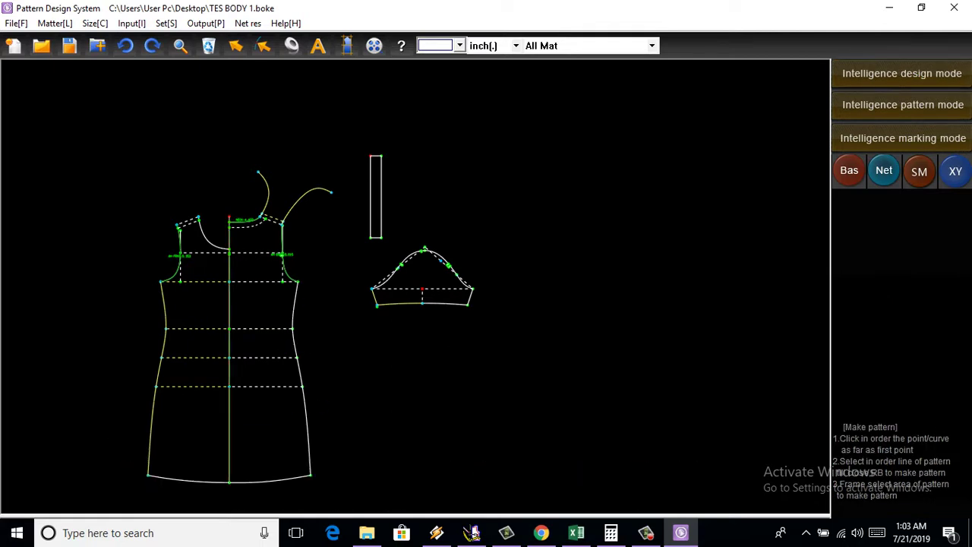
Step: Zoom in and pick the front neckline as the first outline edge
{"action": "scroll", "coordinate": [232, 223], "scroll_direction": "up", "scroll_amount": 4}
{"action": "scroll", "coordinate": [232, 223], "scroll_direction": "up", "scroll_amount": 4}
{"action": "scroll", "coordinate": [232, 223], "scroll_direction": "up", "scroll_amount": 2}
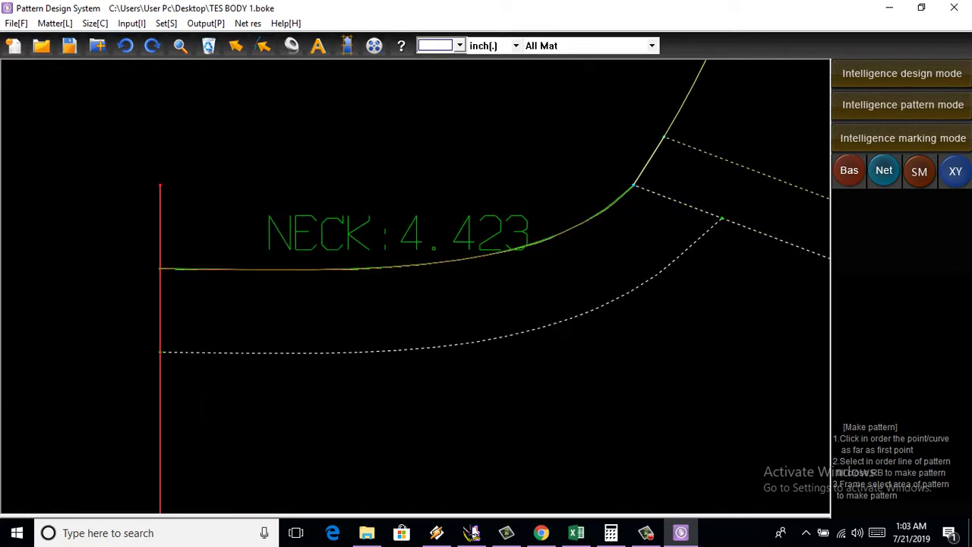
{"action": "left_click", "coordinate": [342, 266]}
{"action": "scroll", "coordinate": [416, 287], "scroll_direction": "down", "scroll_amount": 3}
{"action": "scroll", "coordinate": [415, 287], "scroll_direction": "up", "scroll_amount": 3}
{"action": "scroll", "coordinate": [415, 287], "scroll_direction": "up", "scroll_amount": 2}
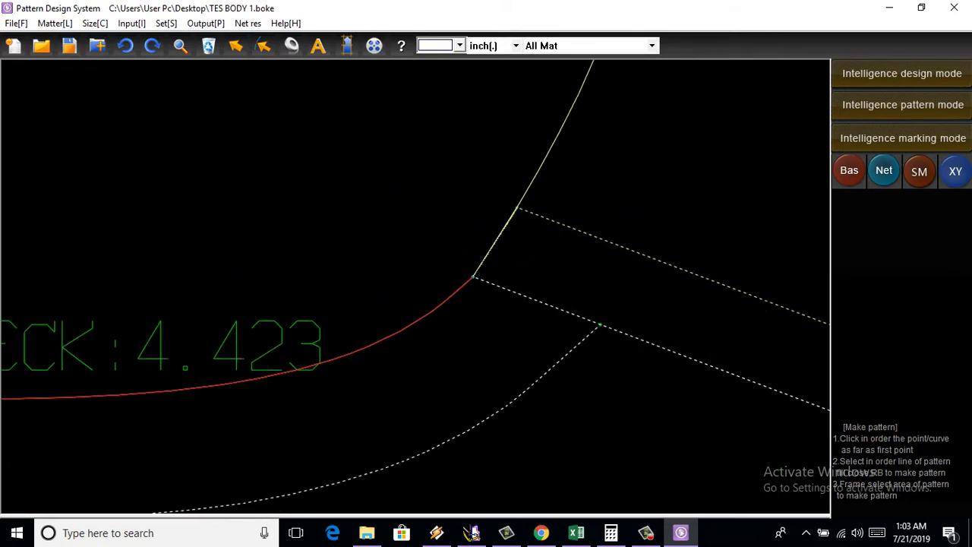
{"action": "scroll", "coordinate": [324, 194], "scroll_direction": "down", "scroll_amount": 3}
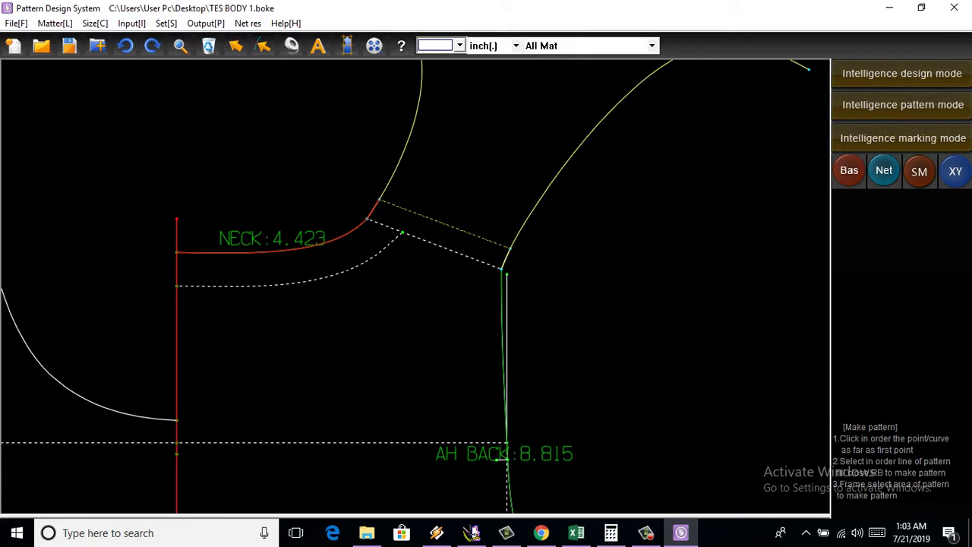
{"action": "scroll", "coordinate": [502, 251], "scroll_direction": "up", "scroll_amount": 1}
{"action": "scroll", "coordinate": [502, 251], "scroll_direction": "up", "scroll_amount": 1}
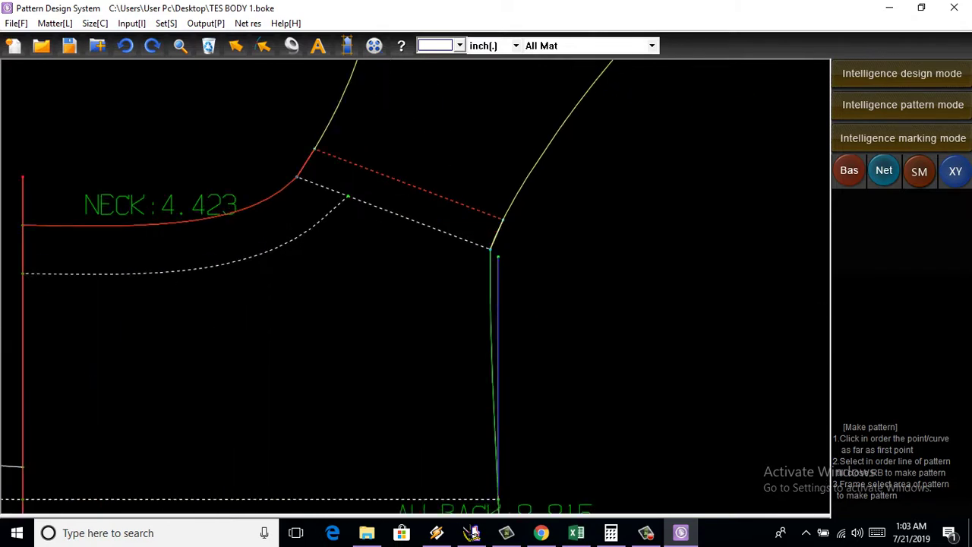
{"action": "scroll", "coordinate": [493, 243], "scroll_direction": "up", "scroll_amount": 1}
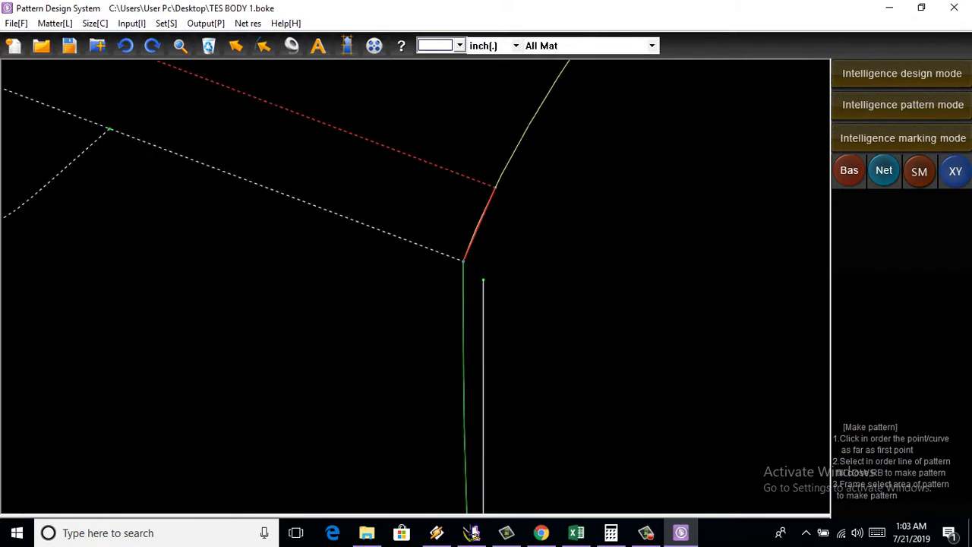
{"action": "scroll", "coordinate": [494, 243], "scroll_direction": "down", "scroll_amount": 2}
Step: Add the armhole and remaining front edges to complete the traced outline
{"action": "left_click", "coordinate": [457, 430]}
{"action": "scroll", "coordinate": [453, 431], "scroll_direction": "down", "scroll_amount": 3}
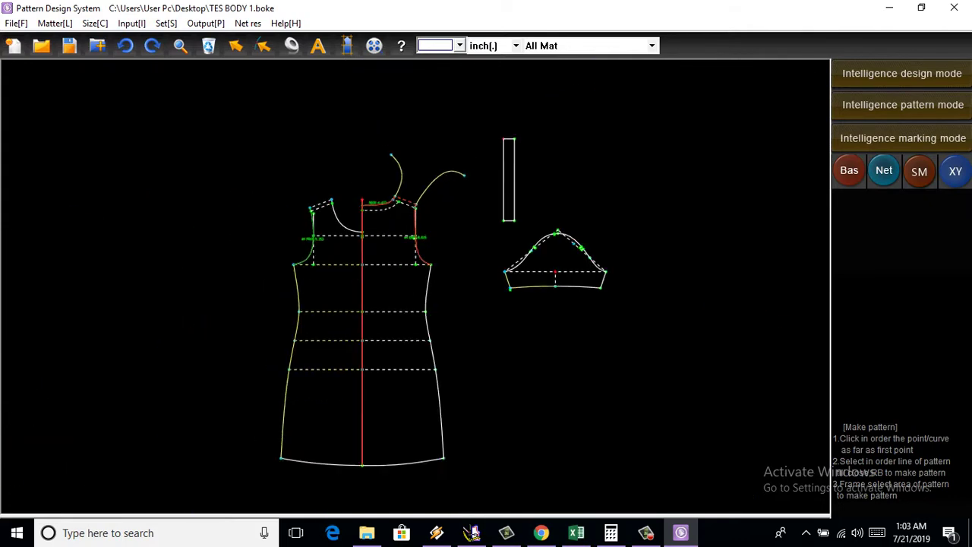
{"action": "scroll", "coordinate": [452, 431], "scroll_direction": "up", "scroll_amount": 1}
{"action": "scroll", "coordinate": [453, 431], "scroll_direction": "down", "scroll_amount": 1}
{"action": "middle_click_drag", "start_coordinate": [453, 431], "coordinate": [447, 401]}
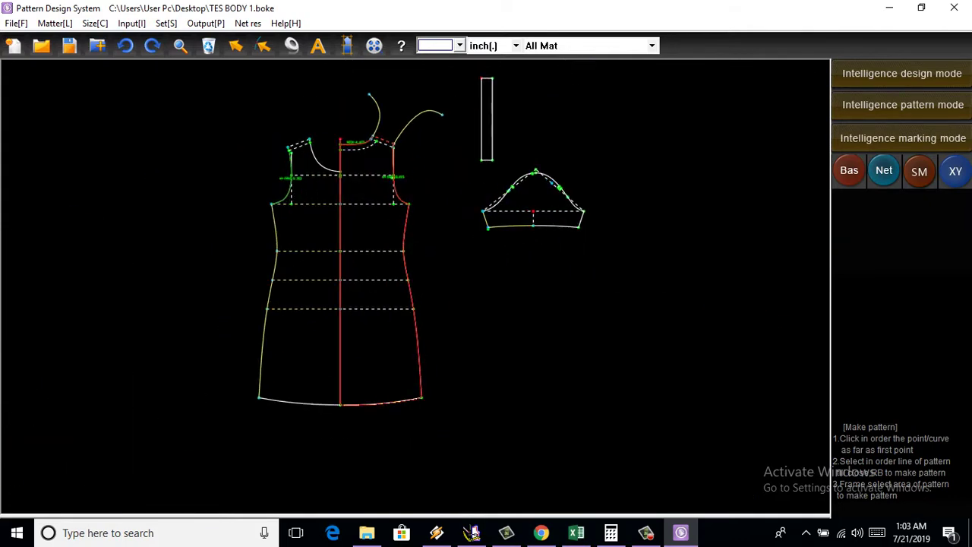
{"action": "scroll", "coordinate": [355, 380], "scroll_direction": "down", "scroll_amount": 1}
{"action": "scroll", "coordinate": [366, 209], "scroll_direction": "up", "scroll_amount": 2}
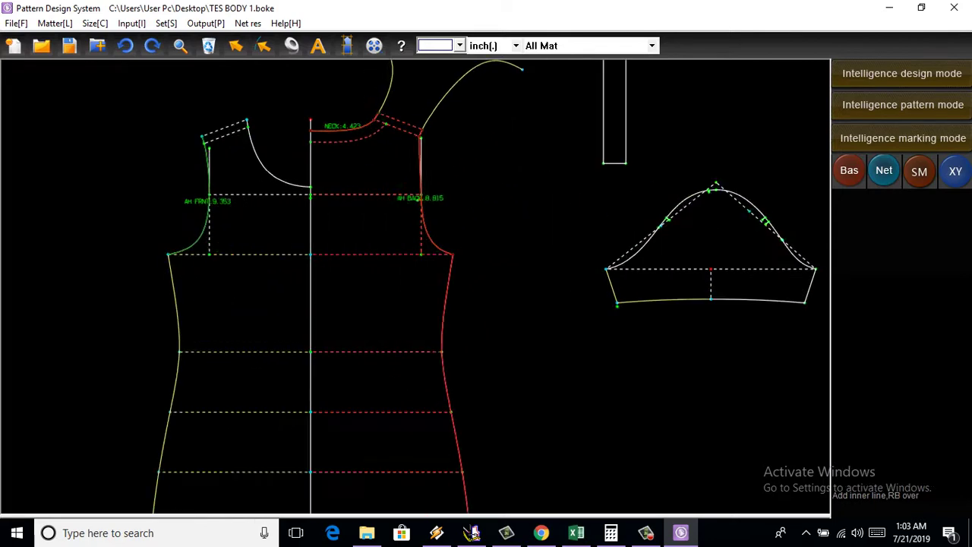
{"action": "scroll", "coordinate": [366, 208], "scroll_direction": "up", "scroll_amount": 1}
{"action": "scroll", "coordinate": [442, 216], "scroll_direction": "up", "scroll_amount": 2}
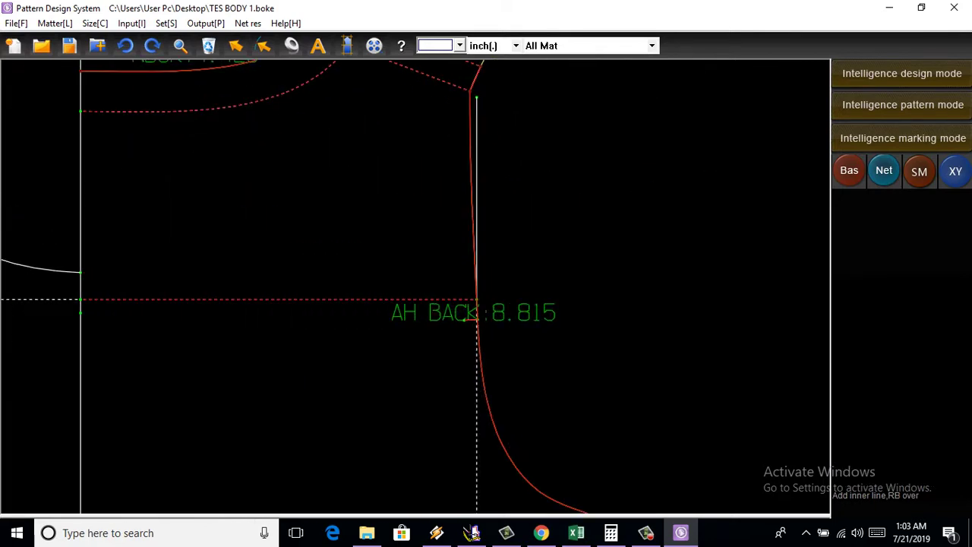
{"action": "scroll", "coordinate": [472, 313], "scroll_direction": "down", "scroll_amount": 2}
{"action": "scroll", "coordinate": [473, 313], "scroll_direction": "up", "scroll_amount": 1}
{"action": "scroll", "coordinate": [472, 313], "scroll_direction": "down", "scroll_amount": 1}
{"action": "scroll", "coordinate": [473, 313], "scroll_direction": "down", "scroll_amount": 1}
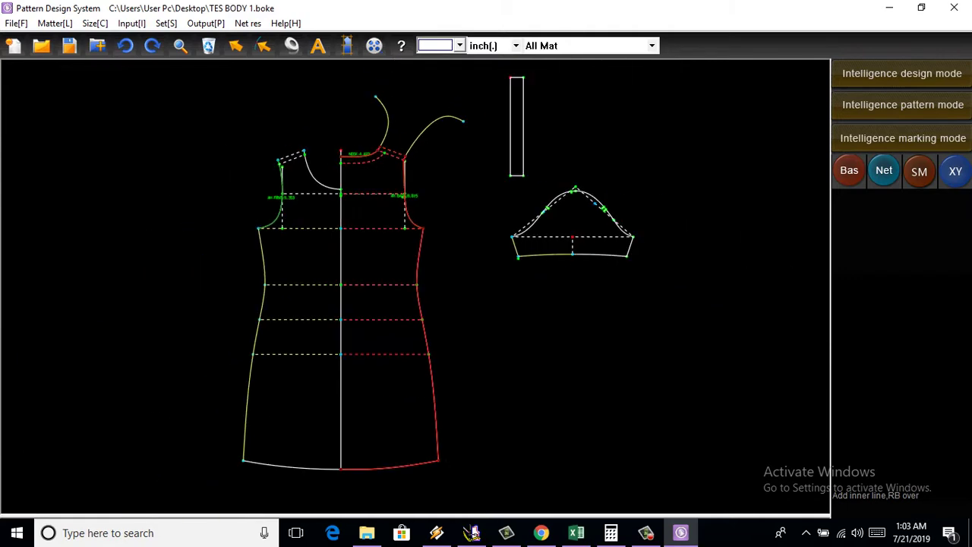
{"action": "scroll", "coordinate": [386, 258], "scroll_direction": "up", "scroll_amount": 1}
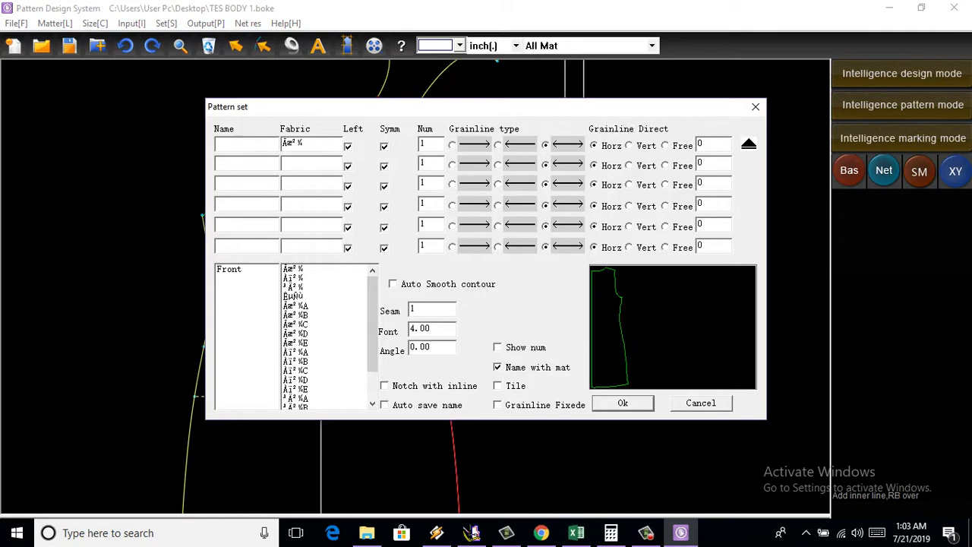
Step: Accept Pattern set with Seam 1 and Horz grainline to create the front piece
{"action": "key", "text": "Return"}
{"action": "scroll", "coordinate": [380, 289], "scroll_direction": "down", "scroll_amount": 2}
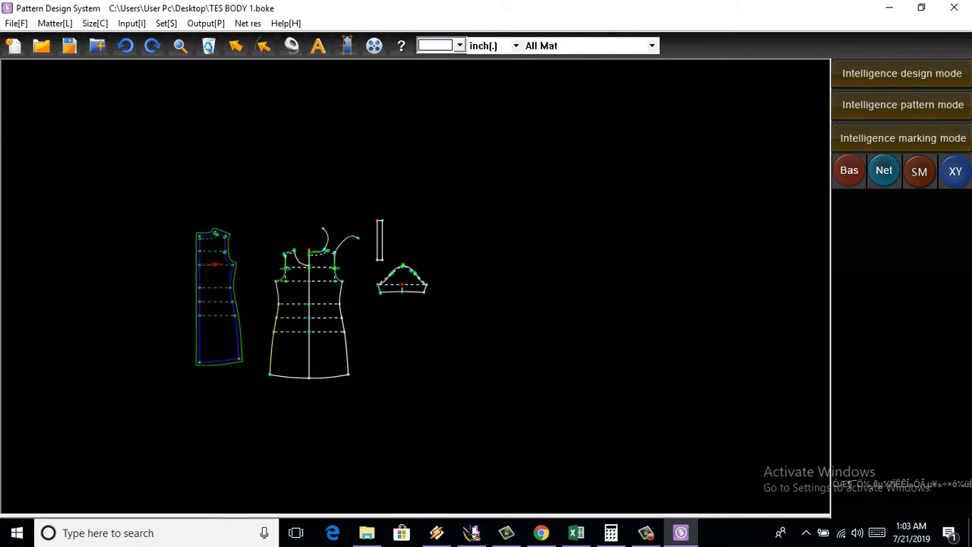
{"action": "scroll", "coordinate": [449, 280], "scroll_direction": "up", "scroll_amount": 3}
{"action": "scroll", "coordinate": [449, 281], "scroll_direction": "down", "scroll_amount": 3}
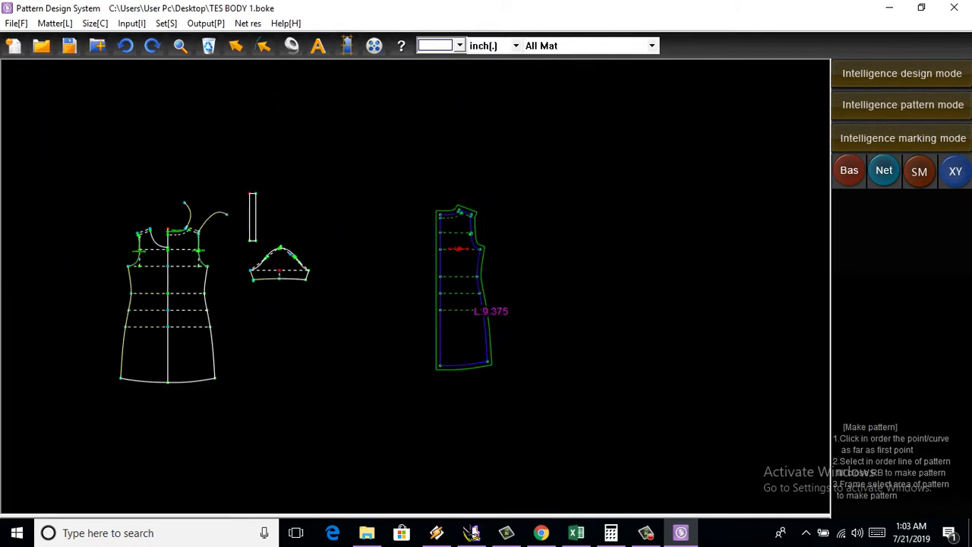
{"action": "scroll", "coordinate": [449, 280], "scroll_direction": "up", "scroll_amount": 3}
{"action": "scroll", "coordinate": [391, 183], "scroll_direction": "down", "scroll_amount": 1}
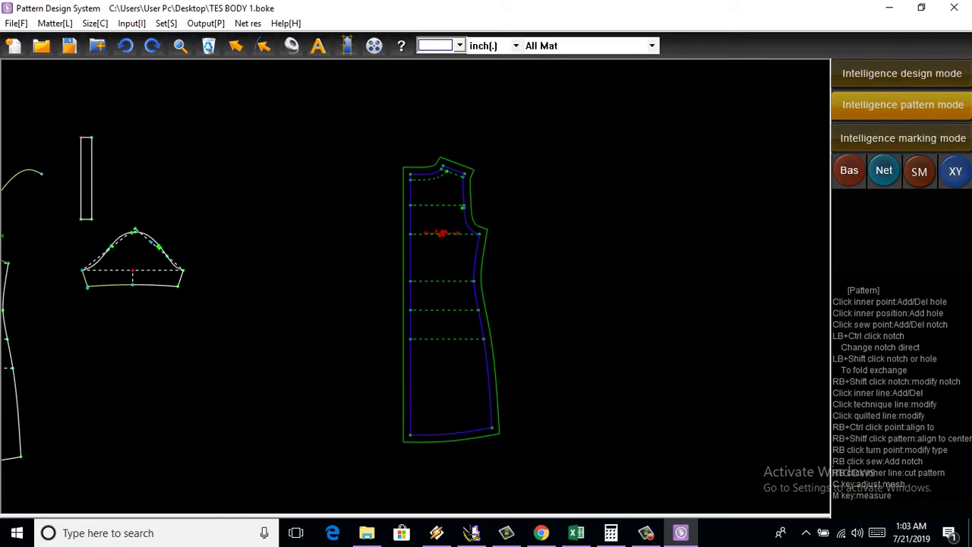
{"action": "scroll", "coordinate": [455, 175], "scroll_direction": "up", "scroll_amount": 2}
{"action": "scroll", "coordinate": [454, 175], "scroll_direction": "up", "scroll_amount": 1}
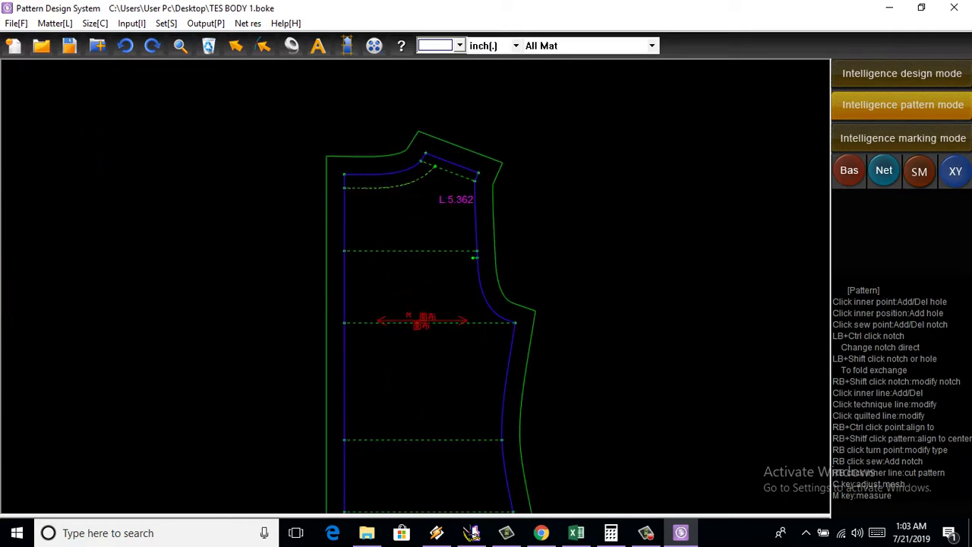
{"action": "scroll", "coordinate": [409, 173], "scroll_direction": "down", "scroll_amount": 2}
Step: Recheck the front piece's settings and return to the Make pattern tool
{"action": "right_click", "coordinate": [414, 244]}
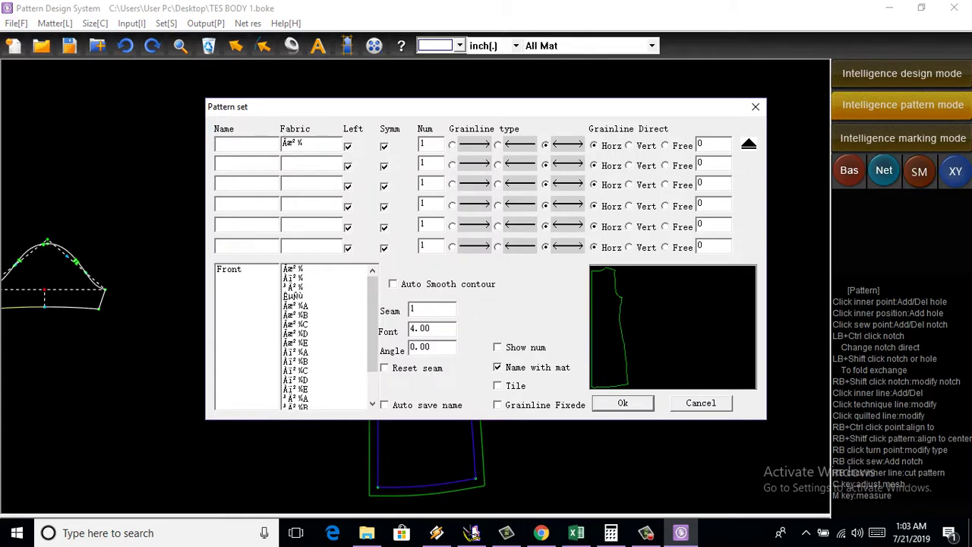
{"action": "key", "text": "Return"}
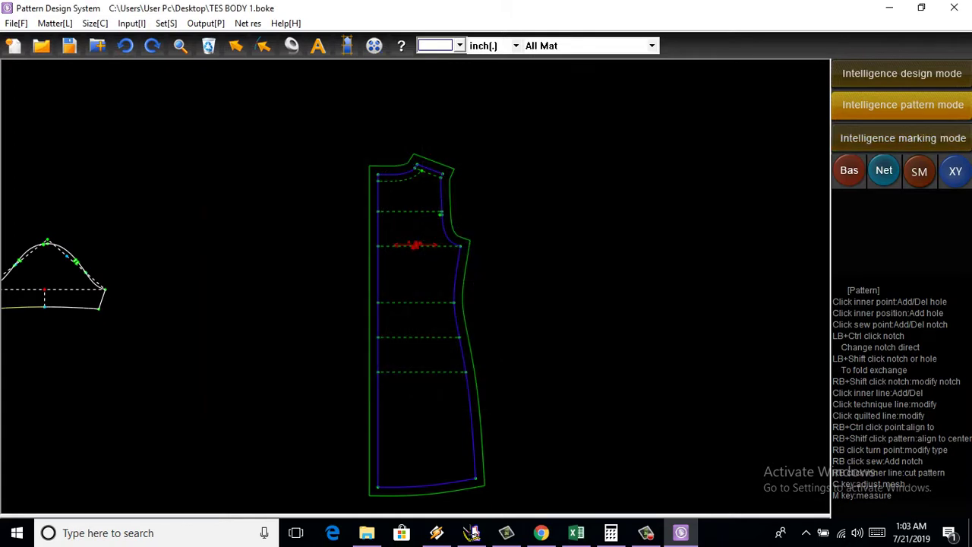
{"action": "right_click", "coordinate": [345, 477]}
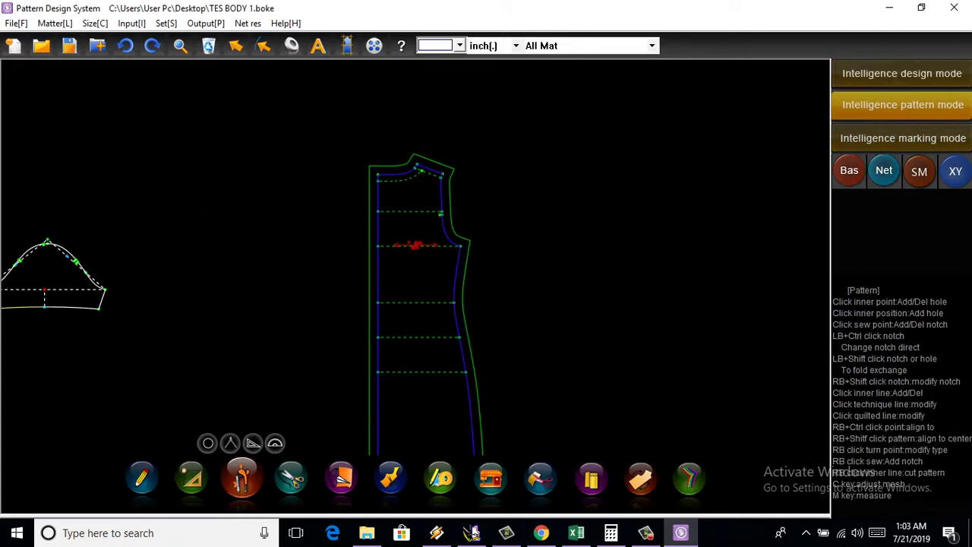
{"action": "left_click", "coordinate": [390, 477]}
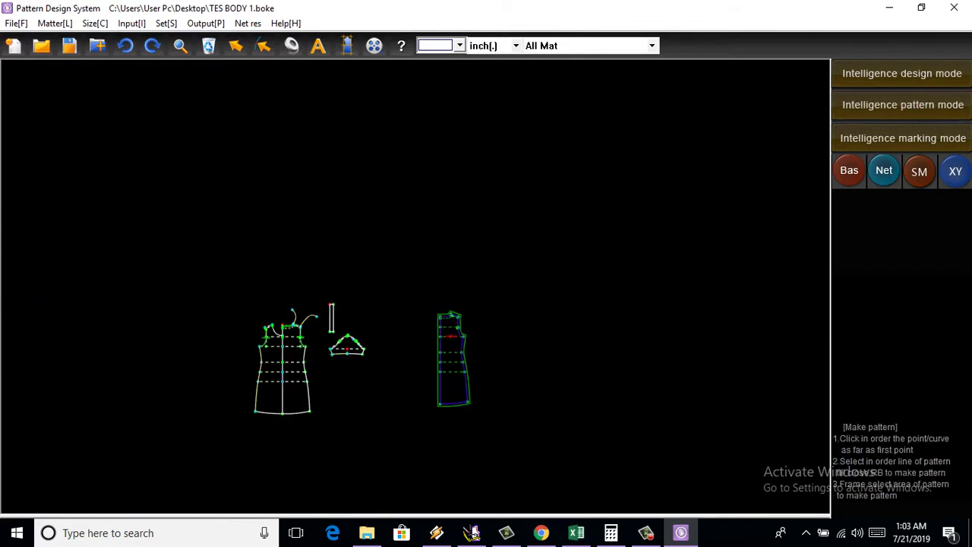
Step: Toggle the seam allowance display and zoom in on the draft
{"action": "left_click", "coordinate": [884, 170]}
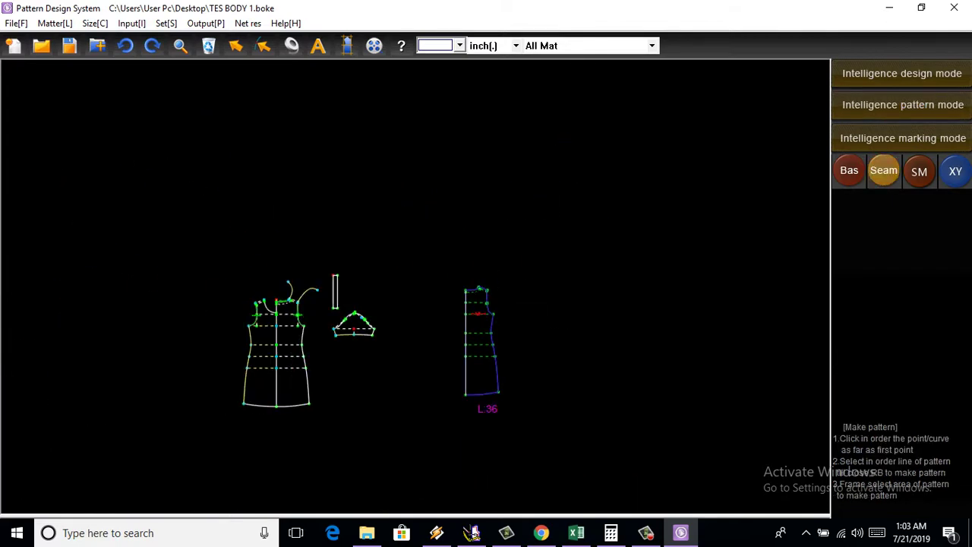
{"action": "scroll", "coordinate": [389, 349], "scroll_direction": "up", "scroll_amount": 1}
{"action": "scroll", "coordinate": [389, 350], "scroll_direction": "up", "scroll_amount": 1}
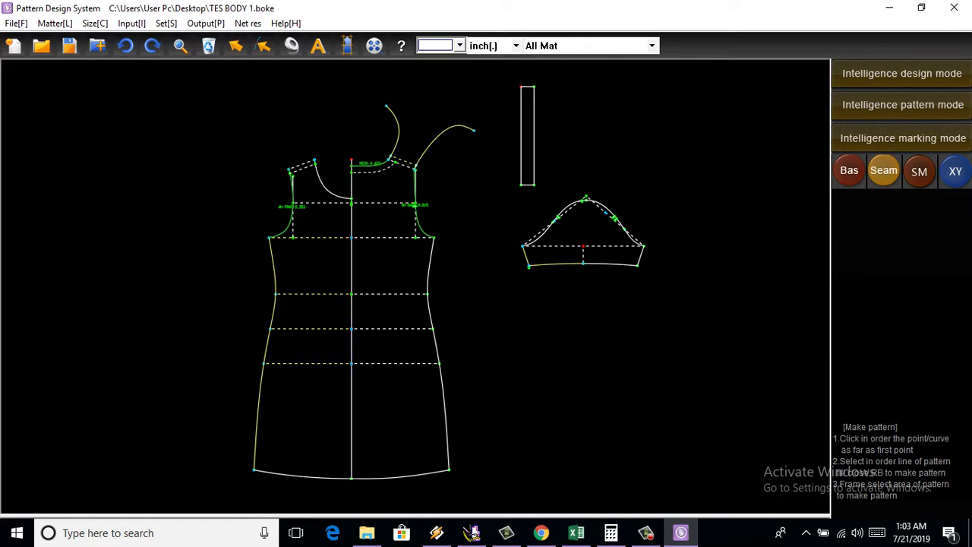
{"action": "scroll", "coordinate": [328, 479], "scroll_direction": "up", "scroll_amount": 3}
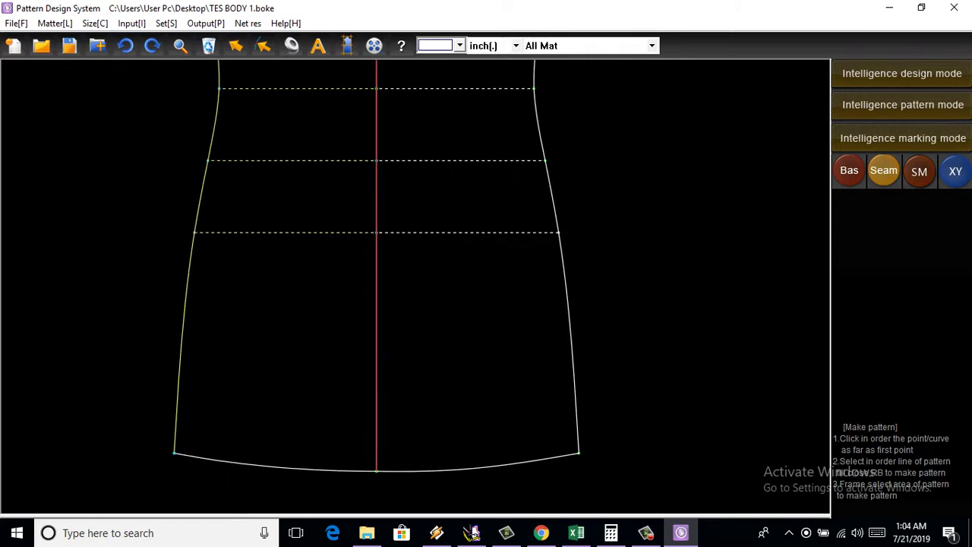
Step: Add the left side curve, dismiss 'No cross with last!', and zoom into the hem corner
{"action": "left_click", "coordinate": [180, 375]}
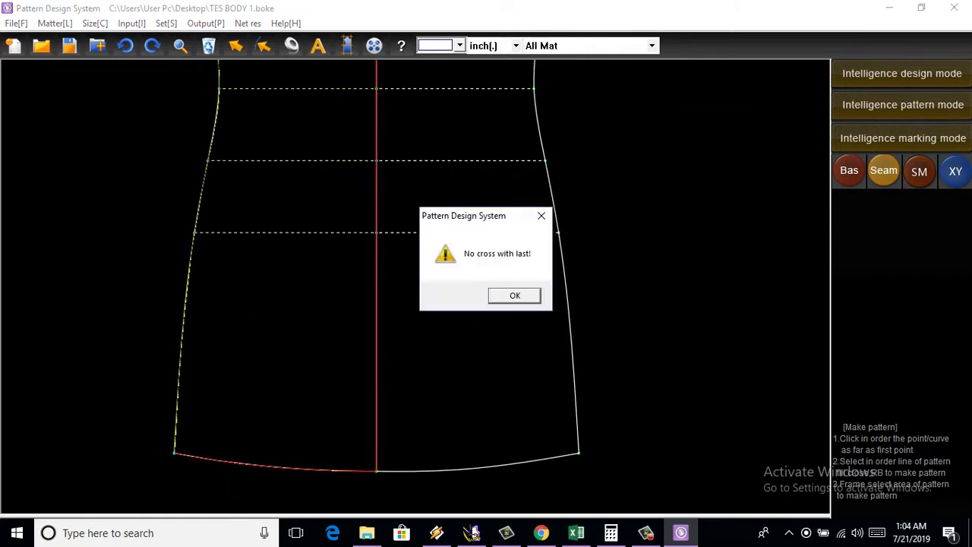
{"action": "key", "text": "Return"}
{"action": "scroll", "coordinate": [456, 380], "scroll_direction": "down", "scroll_amount": 2}
{"action": "scroll", "coordinate": [327, 403], "scroll_direction": "up", "scroll_amount": 1}
{"action": "scroll", "coordinate": [326, 403], "scroll_direction": "up", "scroll_amount": 1}
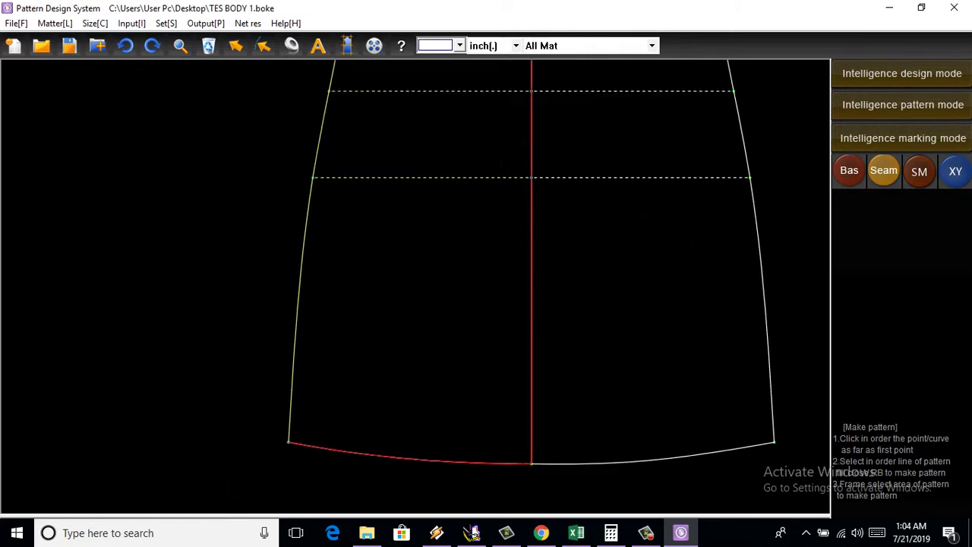
{"action": "scroll", "coordinate": [326, 403], "scroll_direction": "up", "scroll_amount": 1}
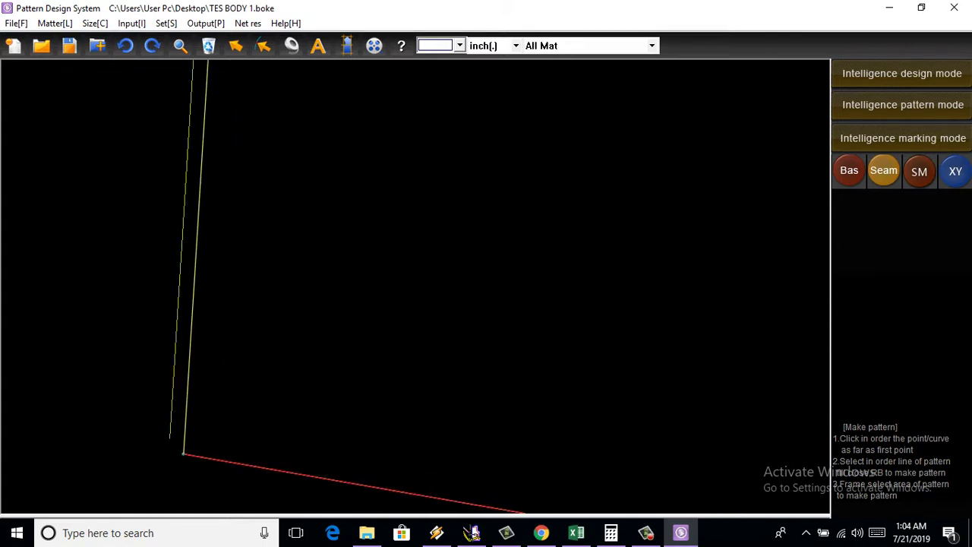
Step: Delete the stray left side line and its leftover point at the hem end
{"action": "left_click", "coordinate": [209, 46]}
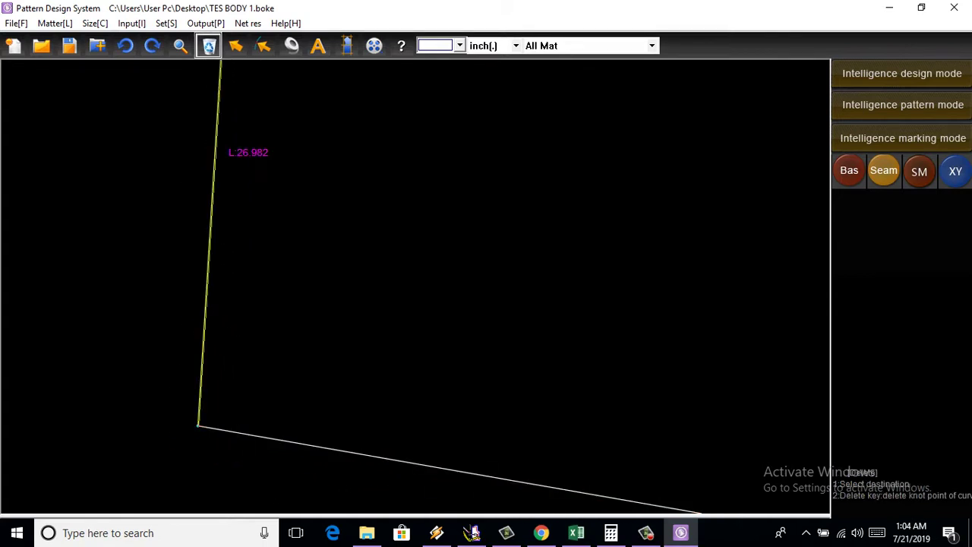
{"action": "left_click", "coordinate": [212, 215]}
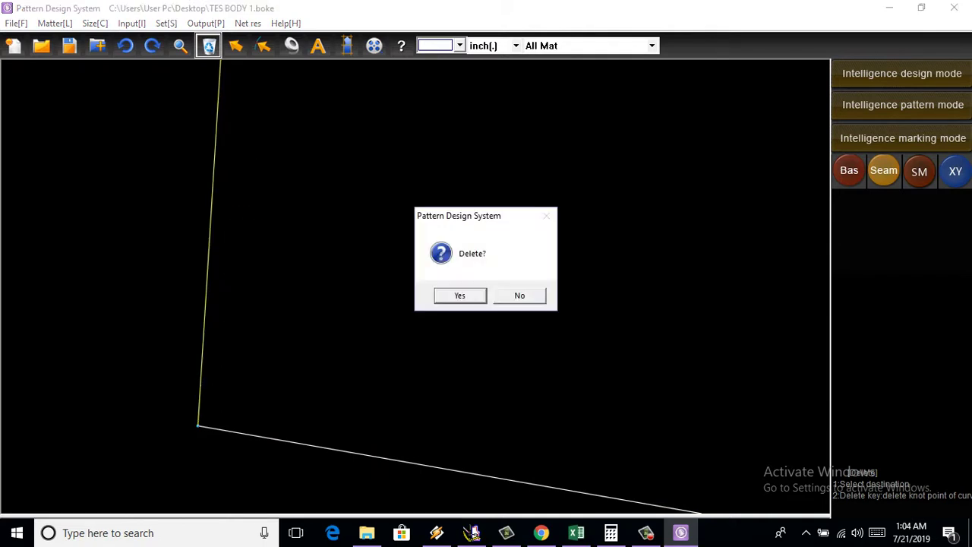
{"action": "key", "text": "Return"}
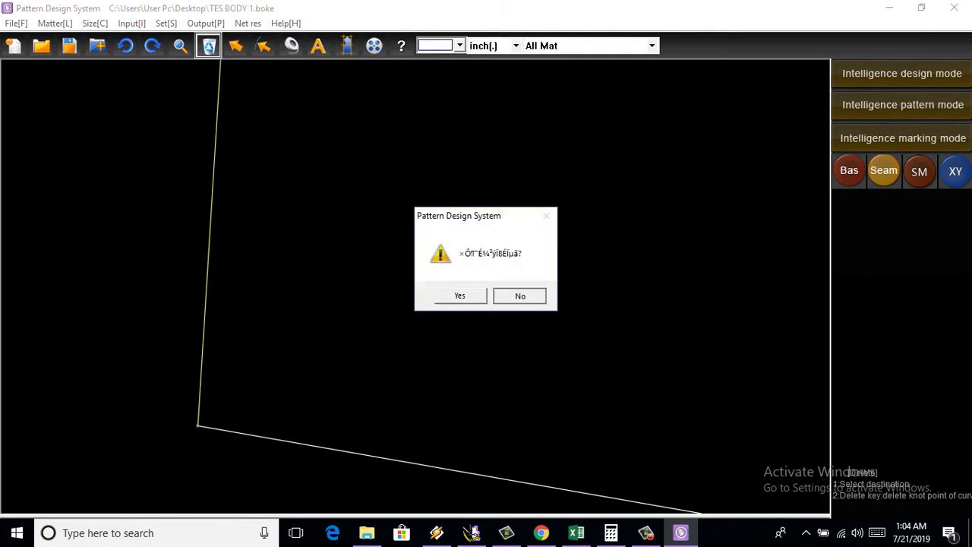
{"action": "key", "text": "Return"}
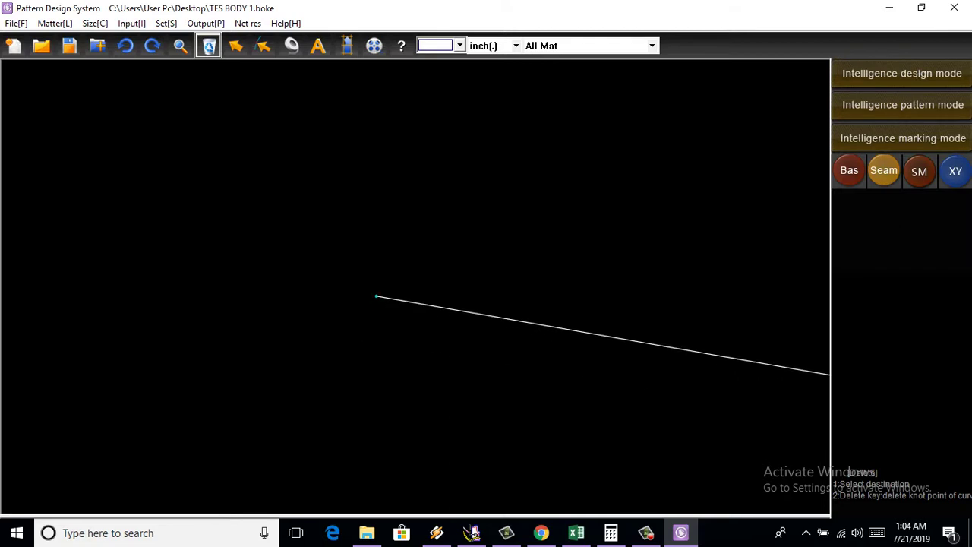
{"action": "left_click", "coordinate": [374, 293]}
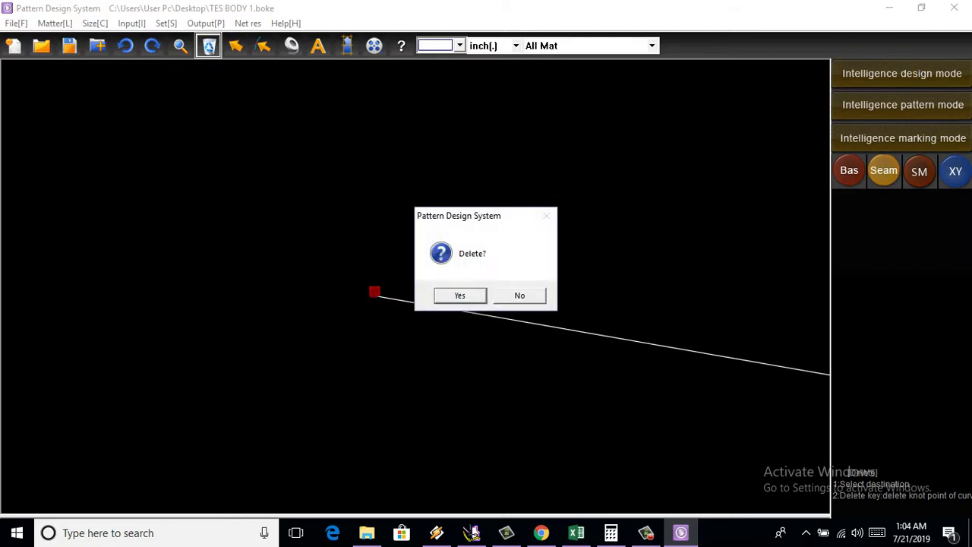
{"action": "key", "text": "Return"}
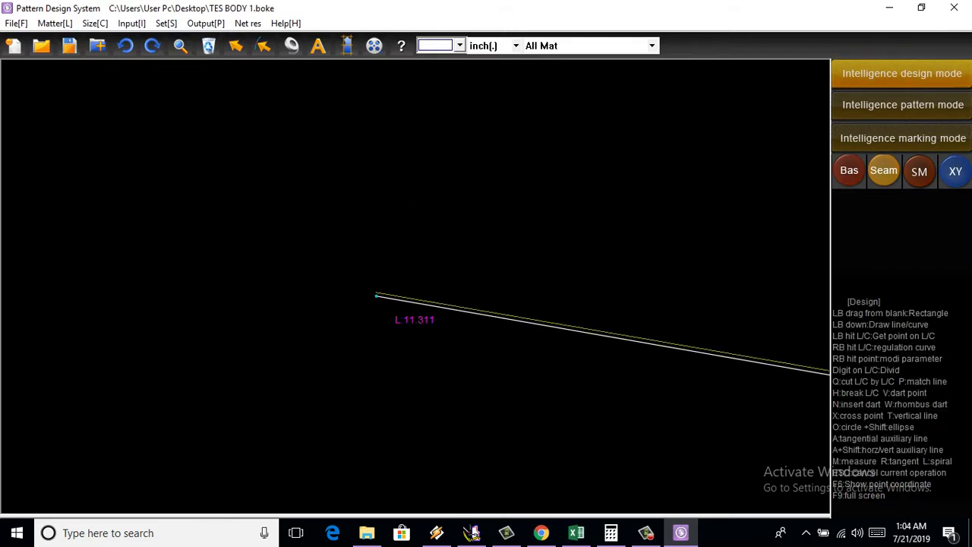
Step: Draw a curve from the hem's left end through the waist guide to the armhole corner
{"action": "left_click", "coordinate": [375, 293]}
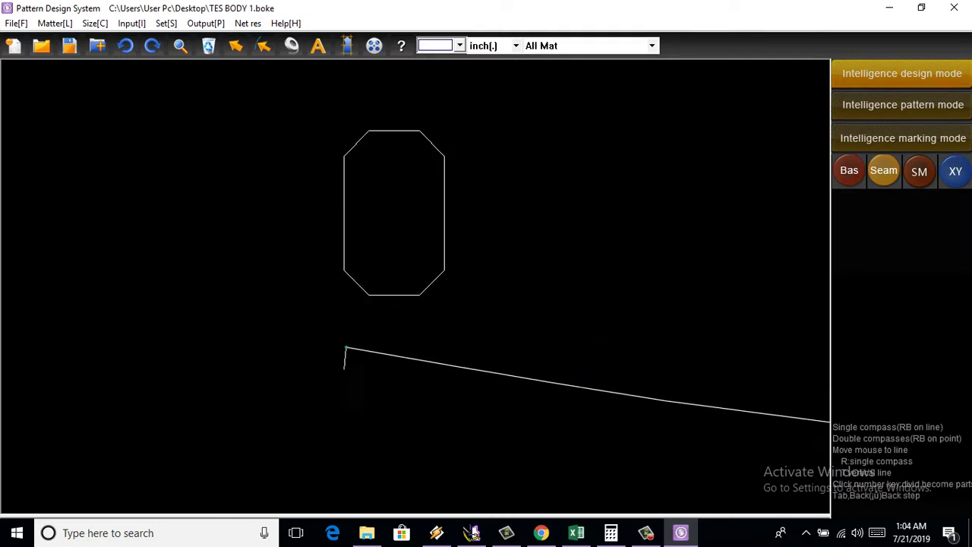
{"action": "scroll", "coordinate": [346, 349], "scroll_direction": "down", "scroll_amount": 5}
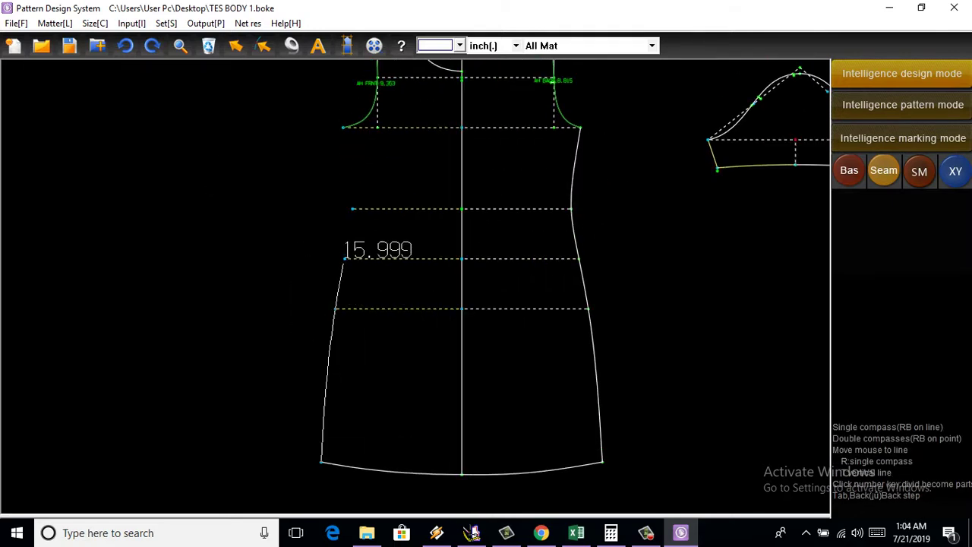
{"action": "left_click", "coordinate": [352, 209]}
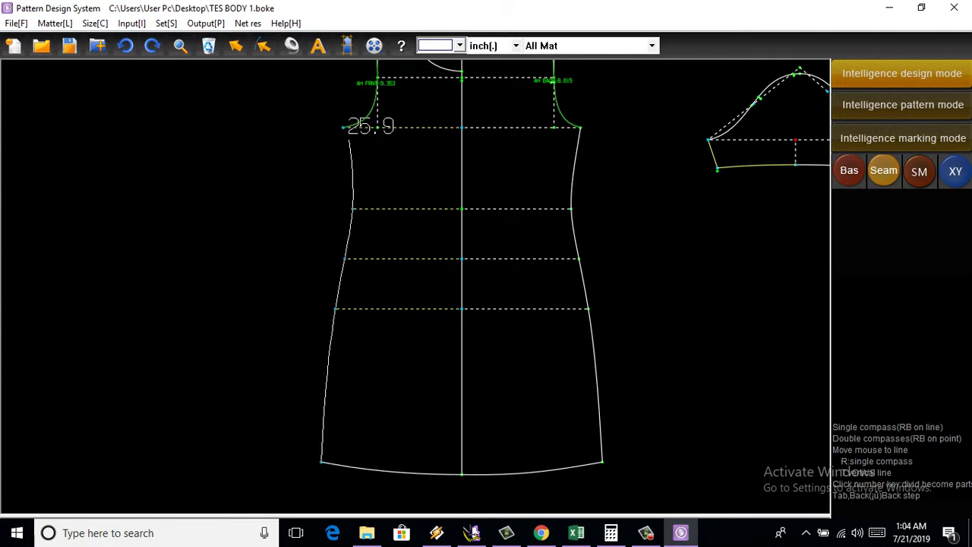
{"action": "left_click", "coordinate": [345, 127]}
{"action": "right_click", "coordinate": [345, 127]}
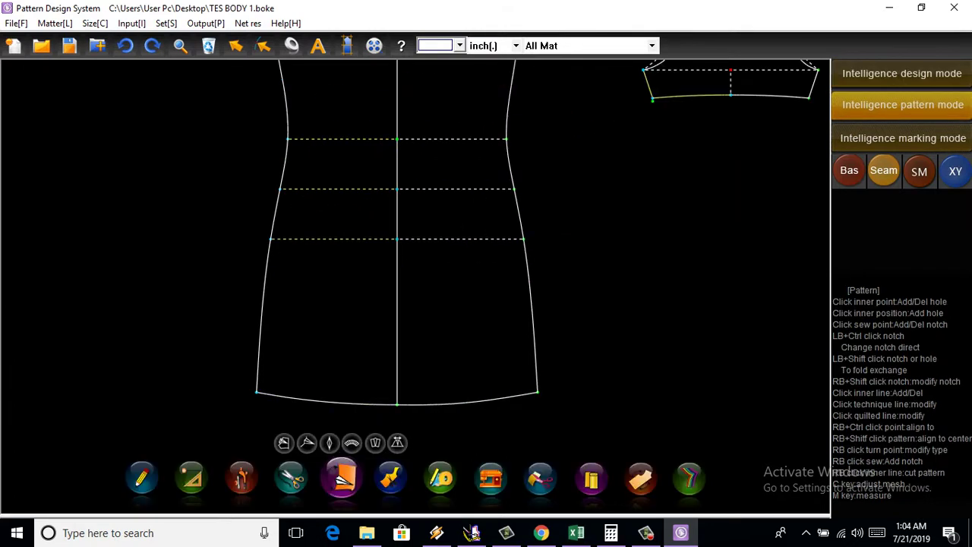
Step: Trace the corrected outline and accept Pattern set to create the second body piece
{"action": "left_click", "coordinate": [391, 477]}
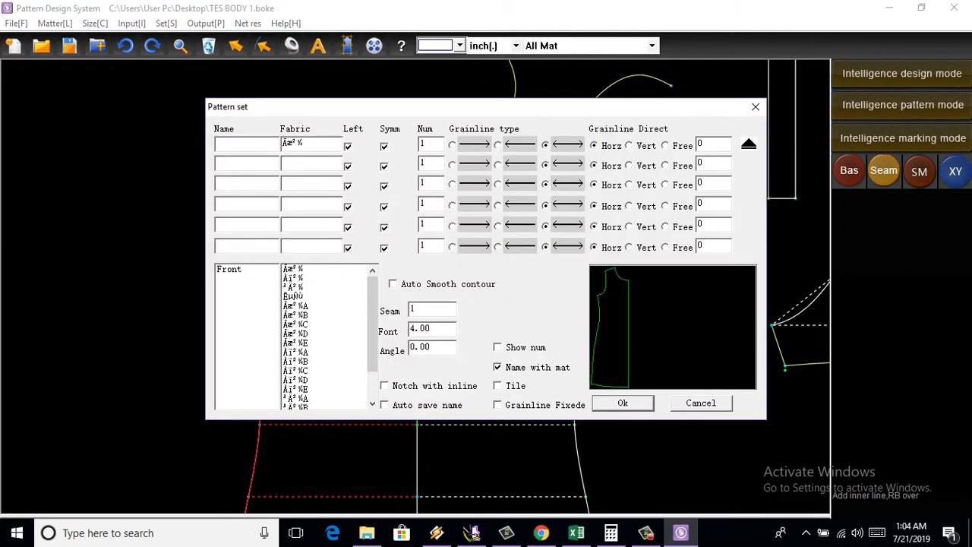
{"action": "left_click", "coordinate": [622, 402]}
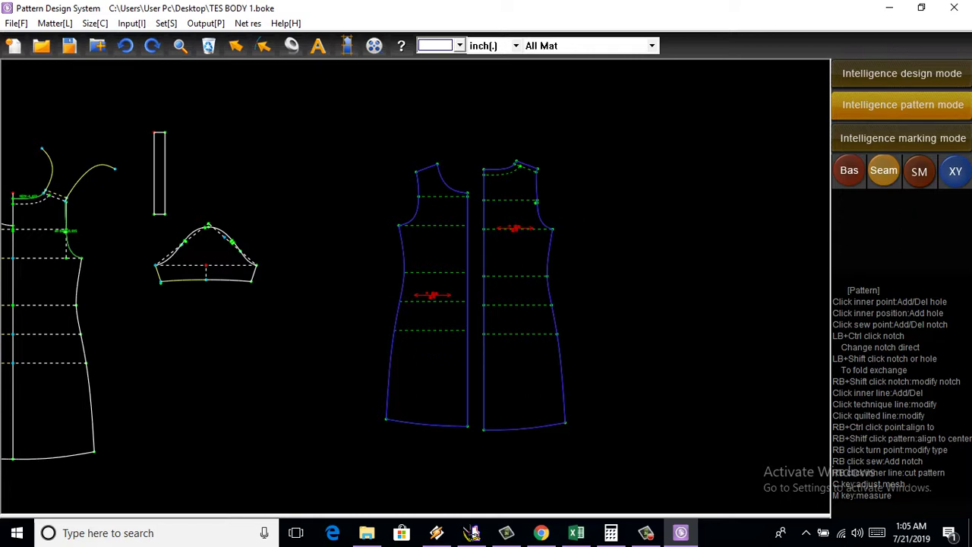
{"action": "scroll", "coordinate": [439, 260], "scroll_direction": "down", "scroll_amount": 2}
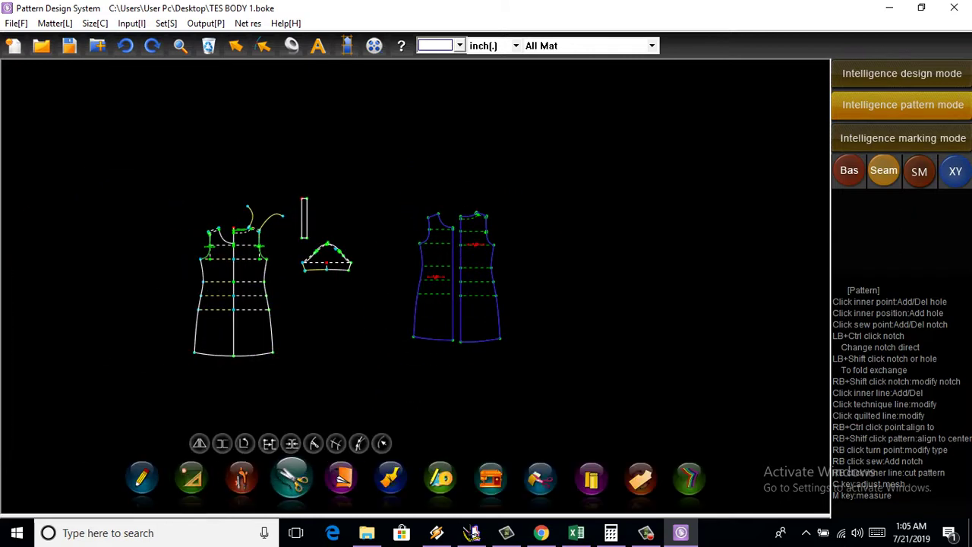
Step: Trace the sleeve outline with Make pattern, starting from its bottom edge
{"action": "left_click", "coordinate": [391, 475]}
{"action": "scroll", "coordinate": [321, 266], "scroll_direction": "up", "scroll_amount": 2}
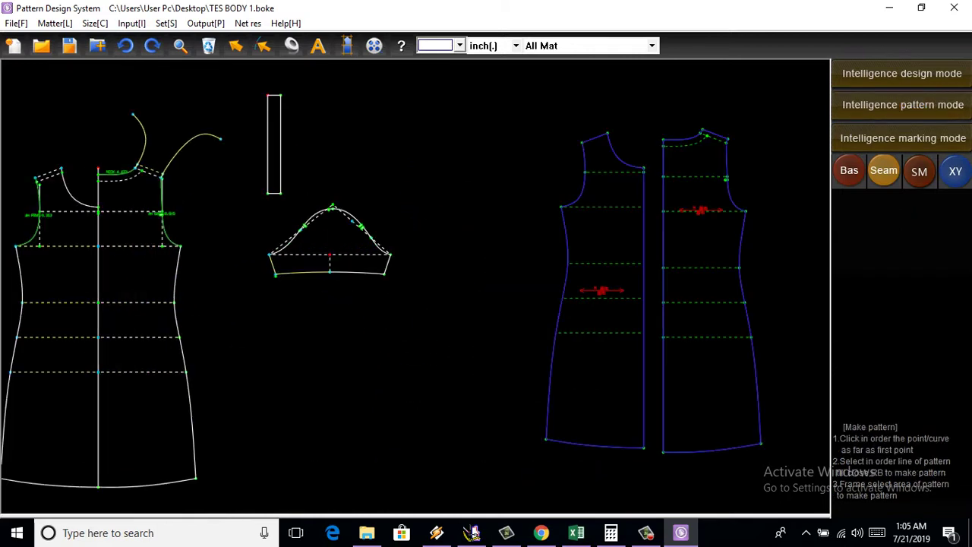
{"action": "scroll", "coordinate": [321, 266], "scroll_direction": "up", "scroll_amount": 3}
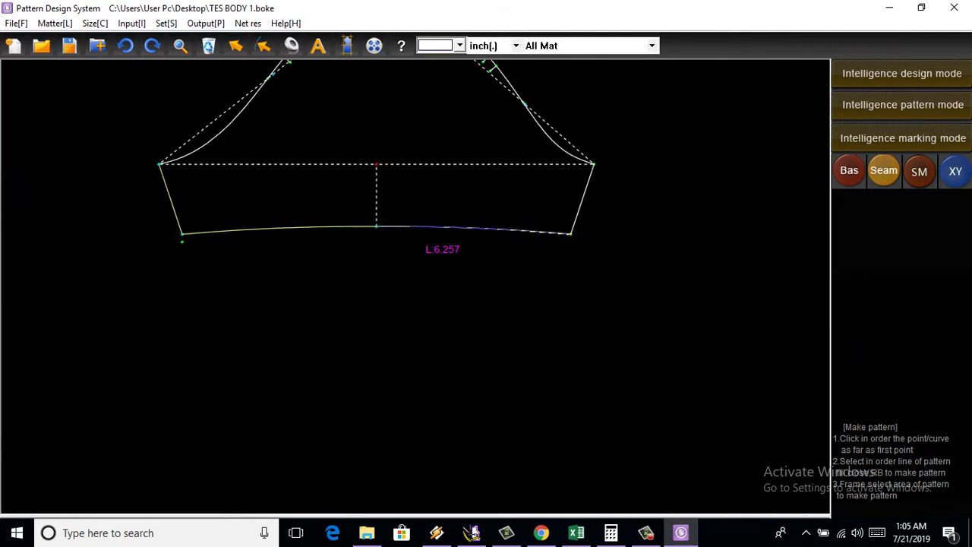
{"action": "left_click", "coordinate": [449, 228]}
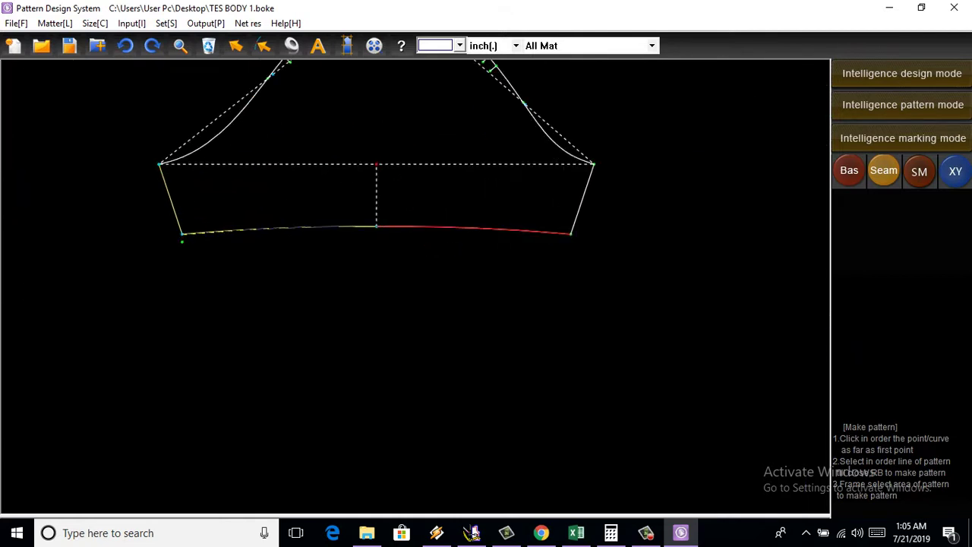
{"action": "scroll", "coordinate": [187, 152], "scroll_direction": "up", "scroll_amount": 2}
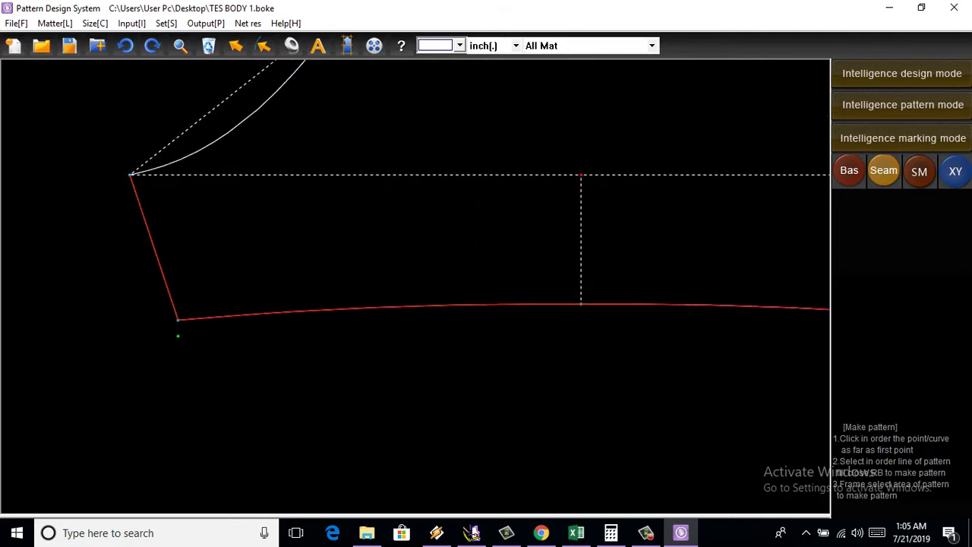
{"action": "scroll", "coordinate": [186, 253], "scroll_direction": "down", "scroll_amount": 4}
{"action": "scroll", "coordinate": [291, 189], "scroll_direction": "up", "scroll_amount": 2}
{"action": "scroll", "coordinate": [450, 258], "scroll_direction": "up", "scroll_amount": 1}
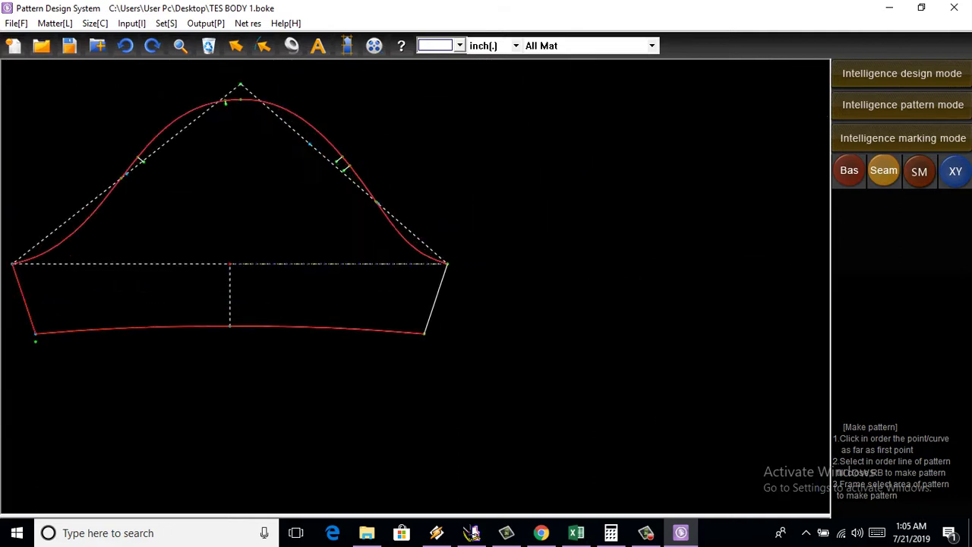
{"action": "scroll", "coordinate": [450, 258], "scroll_direction": "up", "scroll_amount": 1}
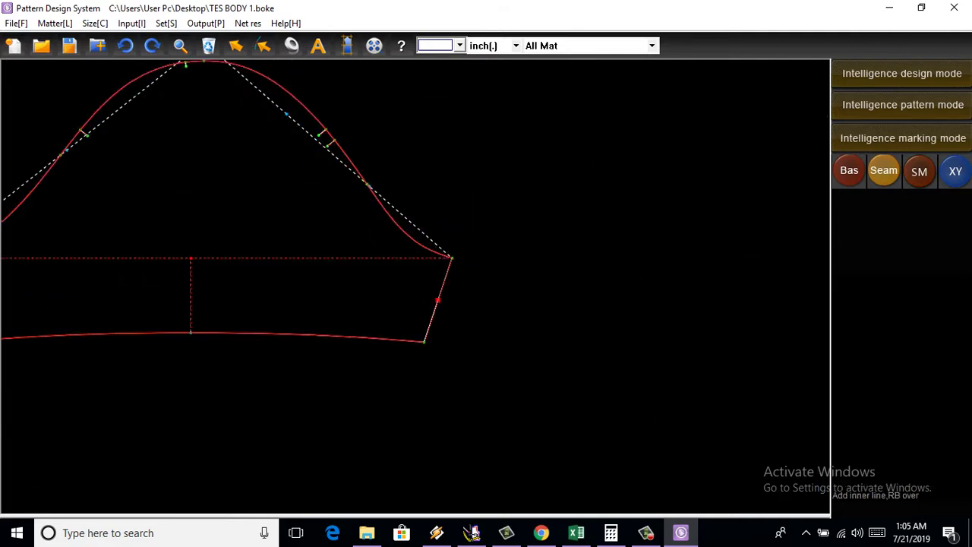
{"action": "scroll", "coordinate": [272, 288], "scroll_direction": "down", "scroll_amount": 2}
{"action": "scroll", "coordinate": [203, 219], "scroll_direction": "up", "scroll_amount": 2}
{"action": "scroll", "coordinate": [176, 197], "scroll_direction": "up", "scroll_amount": 3}
{"action": "scroll", "coordinate": [285, 193], "scroll_direction": "down", "scroll_amount": 2}
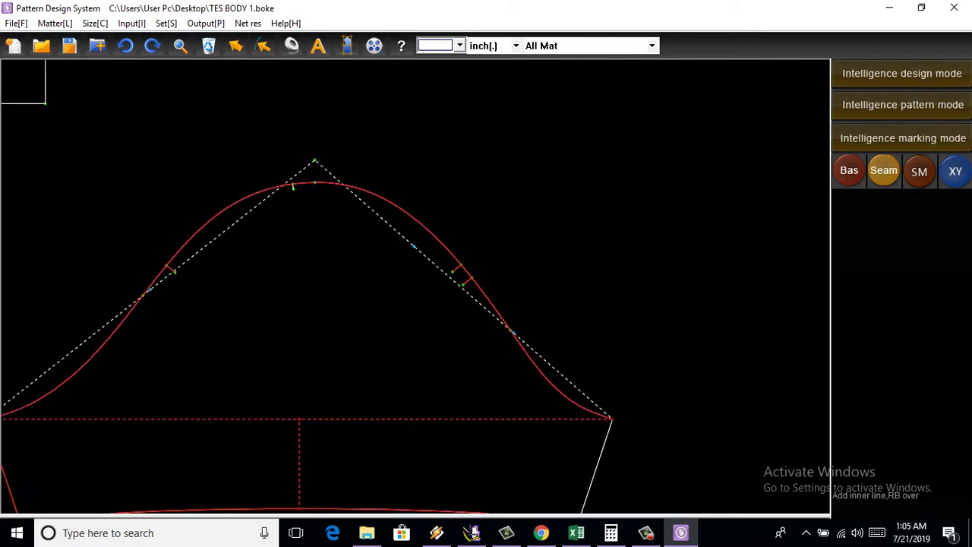
{"action": "scroll", "coordinate": [285, 192], "scroll_direction": "up", "scroll_amount": 1}
{"action": "scroll", "coordinate": [285, 192], "scroll_direction": "up", "scroll_amount": 1}
{"action": "scroll", "coordinate": [285, 193], "scroll_direction": "up", "scroll_amount": 1}
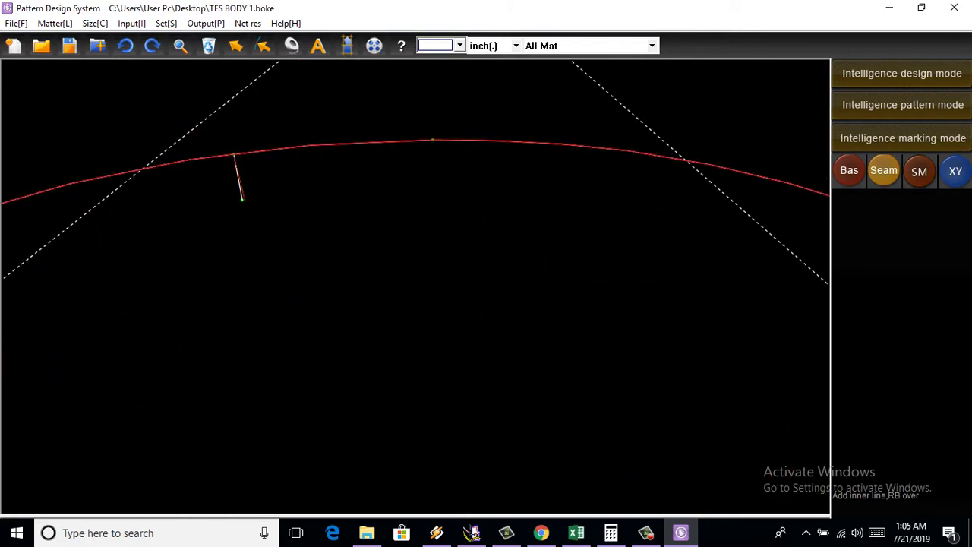
{"action": "scroll", "coordinate": [190, 205], "scroll_direction": "down", "scroll_amount": 2}
{"action": "scroll", "coordinate": [197, 202], "scroll_direction": "down", "scroll_amount": 2}
{"action": "scroll", "coordinate": [190, 304], "scroll_direction": "down", "scroll_amount": 2}
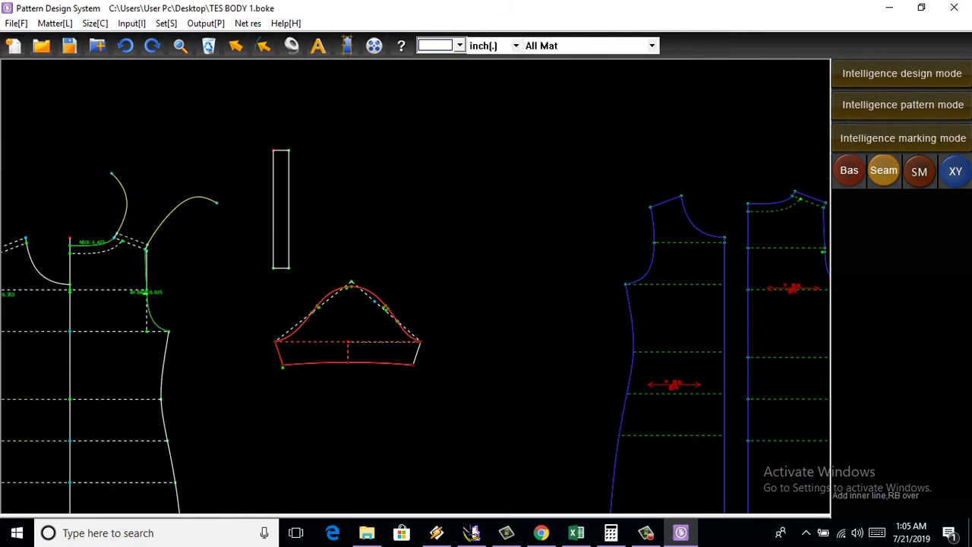
{"action": "scroll", "coordinate": [195, 413], "scroll_direction": "up", "scroll_amount": 2}
{"action": "scroll", "coordinate": [172, 433], "scroll_direction": "up", "scroll_amount": 1}
Step: Close the sleeve outline and accept its Pattern set settings
{"action": "right_click", "coordinate": [171, 433]}
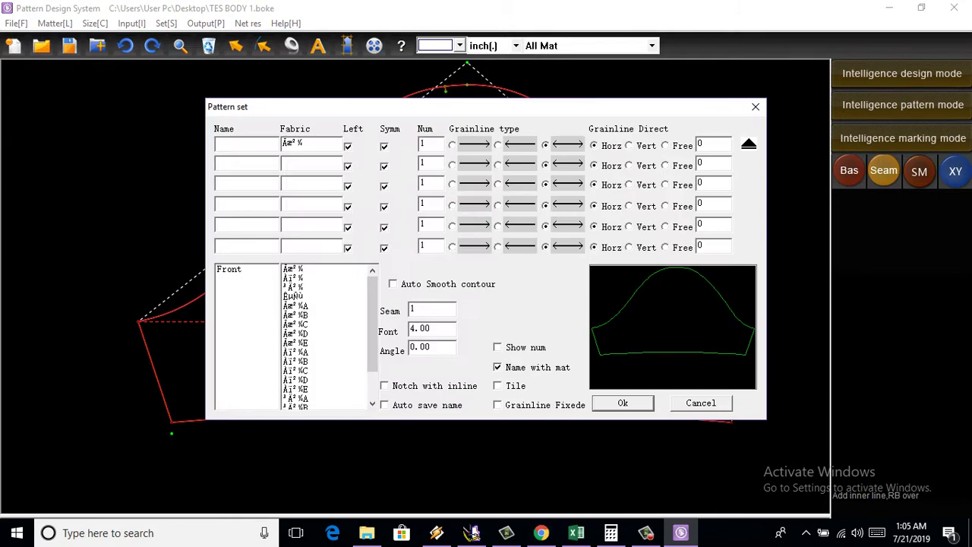
{"action": "key", "text": "Escape"}
{"action": "scroll", "coordinate": [284, 296], "scroll_direction": "down", "scroll_amount": 2}
{"action": "scroll", "coordinate": [285, 289], "scroll_direction": "down", "scroll_amount": 3}
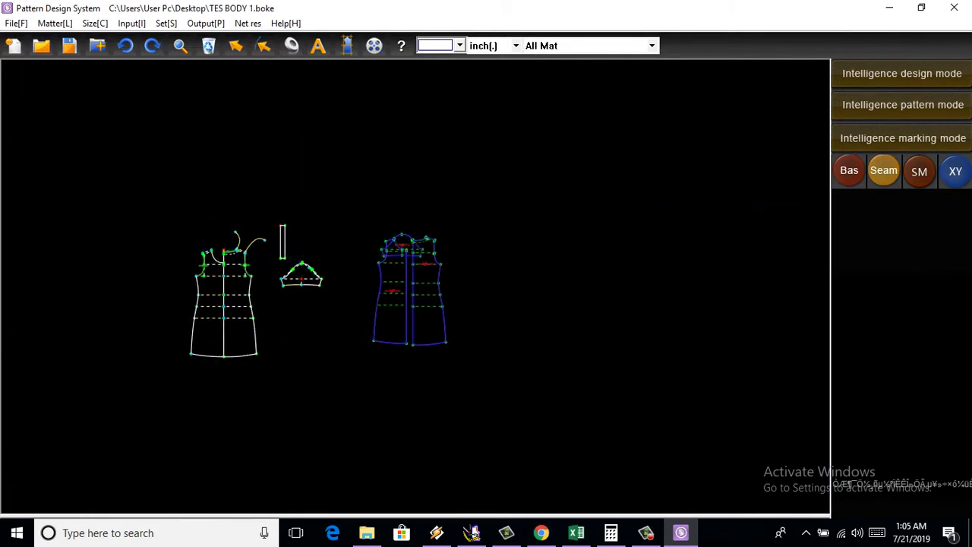
{"action": "scroll", "coordinate": [164, 277], "scroll_direction": "up", "scroll_amount": 2}
{"action": "scroll", "coordinate": [478, 334], "scroll_direction": "up", "scroll_amount": 1}
Step: Set the sleeve piece's grainline to vertical in Pattern set
{"action": "scroll", "coordinate": [418, 284], "scroll_direction": "down", "scroll_amount": 2}
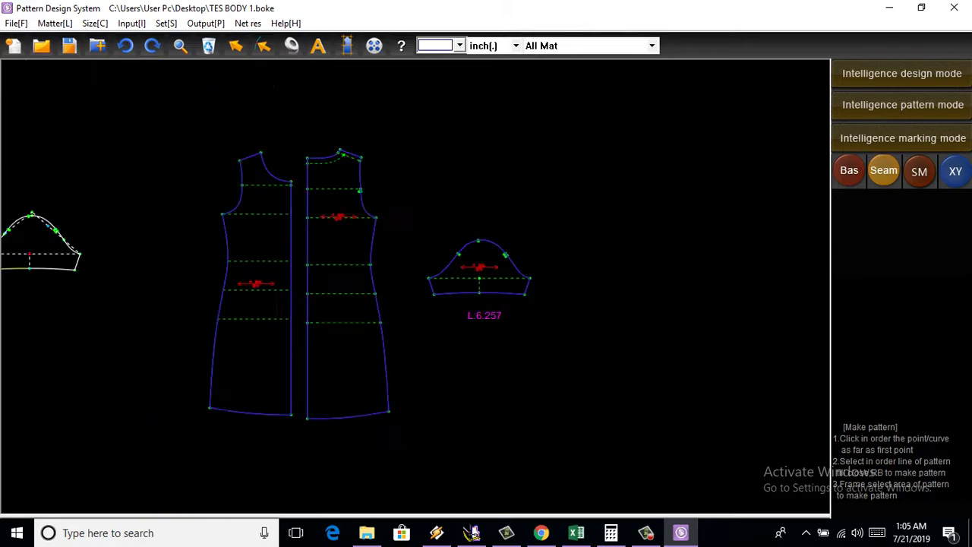
{"action": "scroll", "coordinate": [385, 273], "scroll_direction": "up", "scroll_amount": 2}
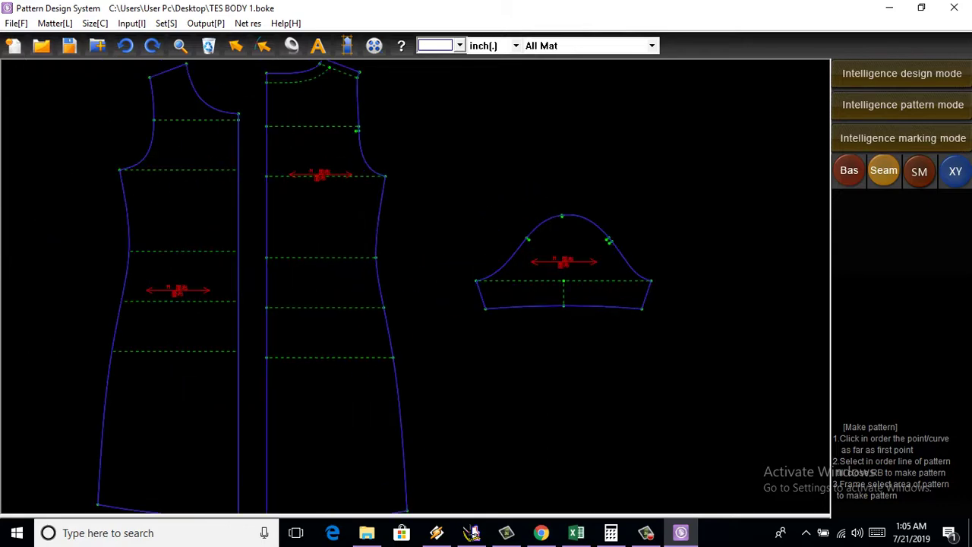
{"action": "scroll", "coordinate": [558, 270], "scroll_direction": "up", "scroll_amount": 2}
{"action": "scroll", "coordinate": [558, 270], "scroll_direction": "up", "scroll_amount": 2}
{"action": "scroll", "coordinate": [558, 270], "scroll_direction": "down", "scroll_amount": 4}
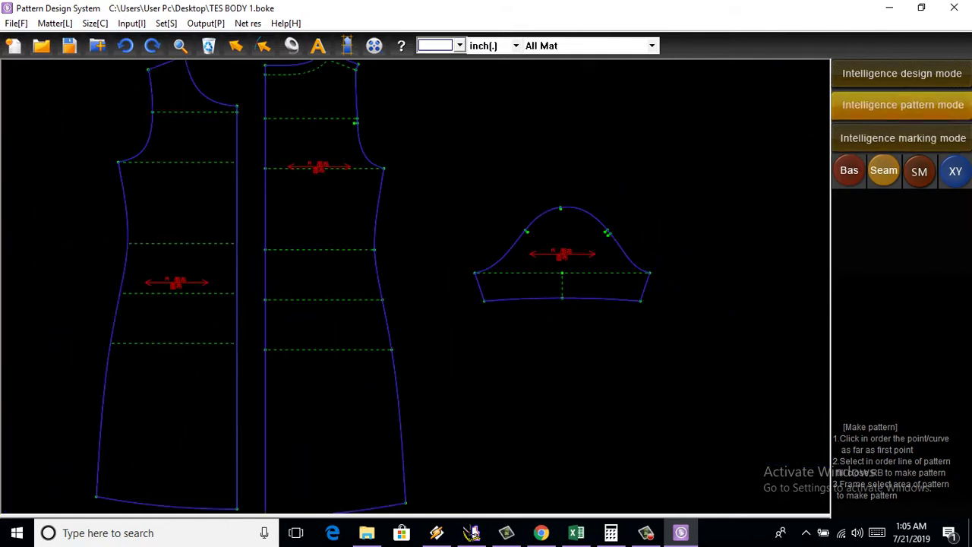
{"action": "scroll", "coordinate": [555, 327], "scroll_direction": "up", "scroll_amount": 1}
{"action": "double_click", "coordinate": [563, 262]}
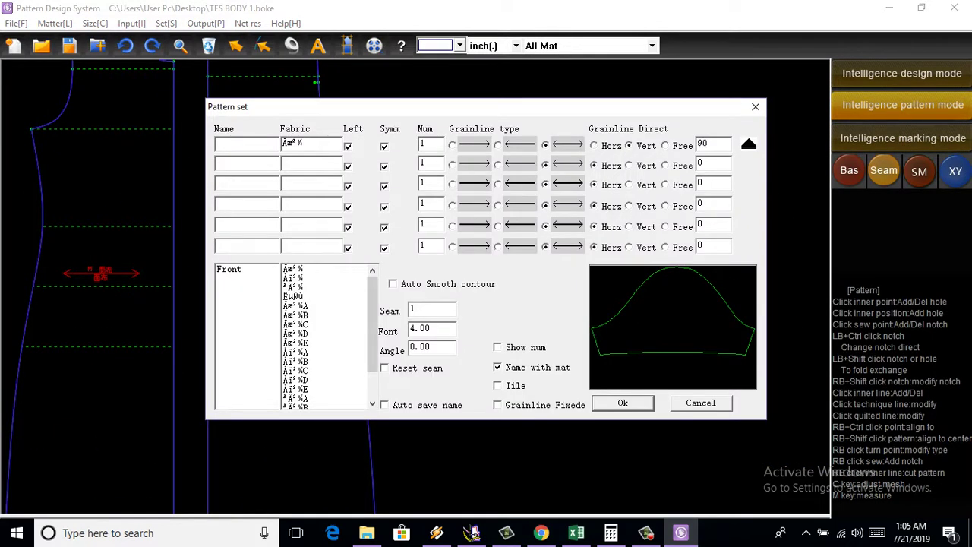
{"action": "key", "text": "Return"}
Step: Confirm the back dress piece's settings and drag its grainline toward its edge
{"action": "scroll", "coordinate": [559, 319], "scroll_direction": "up", "scroll_amount": 1}
{"action": "scroll", "coordinate": [558, 319], "scroll_direction": "up", "scroll_amount": 2}
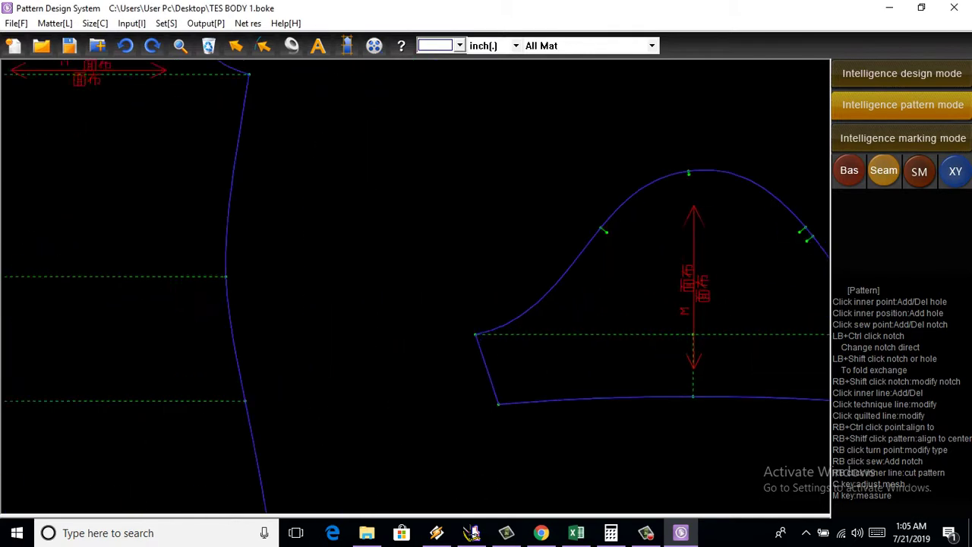
{"action": "scroll", "coordinate": [581, 292], "scroll_direction": "up", "scroll_amount": 1}
{"action": "scroll", "coordinate": [582, 293], "scroll_direction": "down", "scroll_amount": 3}
{"action": "scroll", "coordinate": [582, 292], "scroll_direction": "up", "scroll_amount": 2}
{"action": "scroll", "coordinate": [581, 292], "scroll_direction": "down", "scroll_amount": 3}
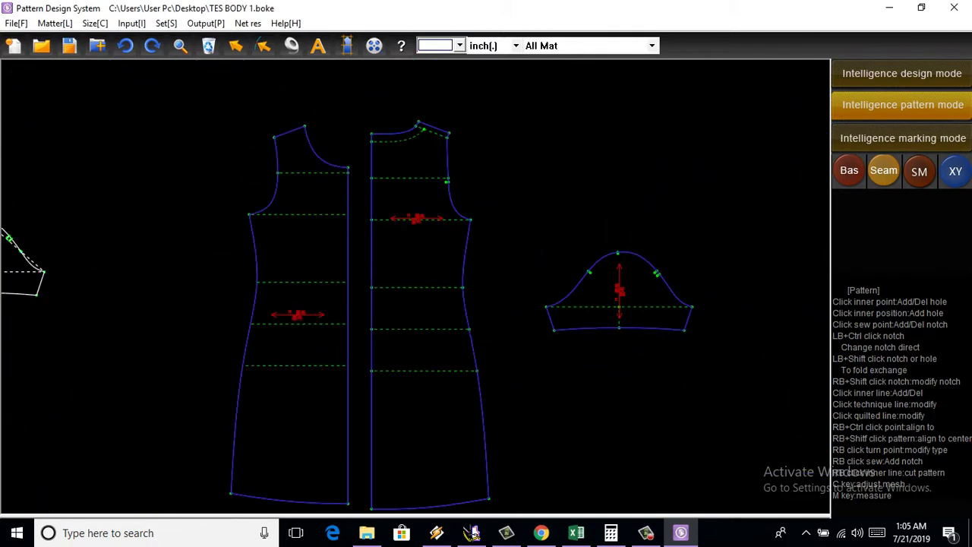
{"action": "scroll", "coordinate": [429, 262], "scroll_direction": "up", "scroll_amount": 1}
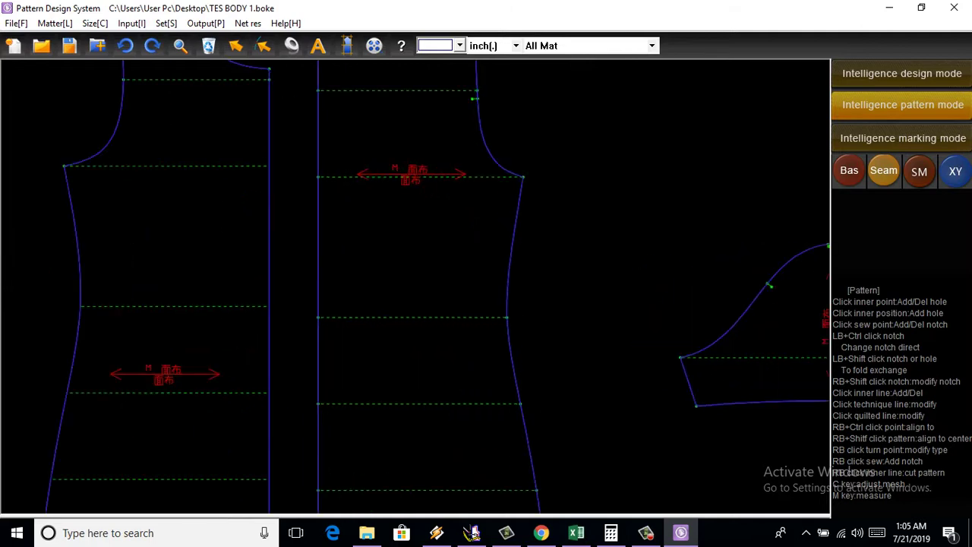
{"action": "scroll", "coordinate": [429, 262], "scroll_direction": "up", "scroll_amount": 1}
{"action": "double_click", "coordinate": [429, 262]}
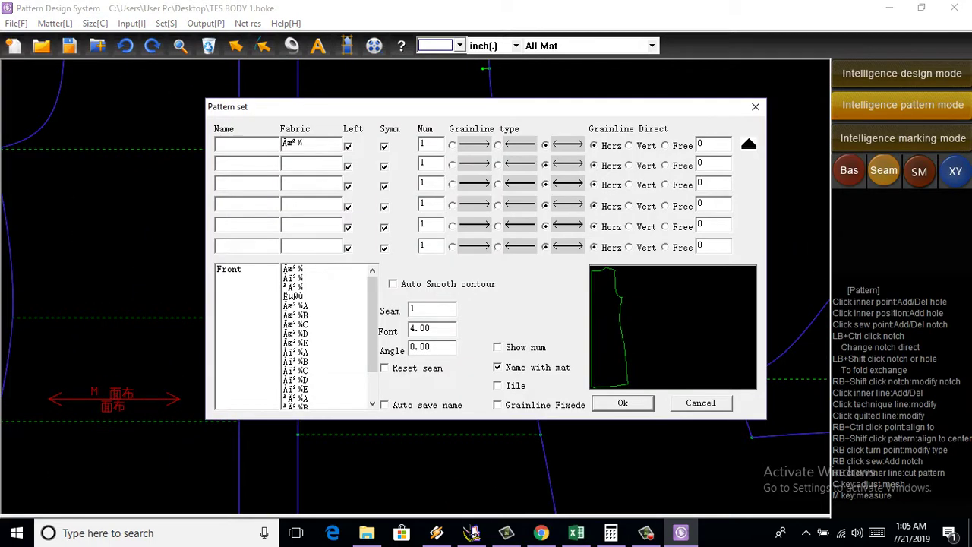
{"action": "left_click", "coordinate": [623, 402]}
{"action": "scroll", "coordinate": [623, 403], "scroll_direction": "up", "scroll_amount": 1}
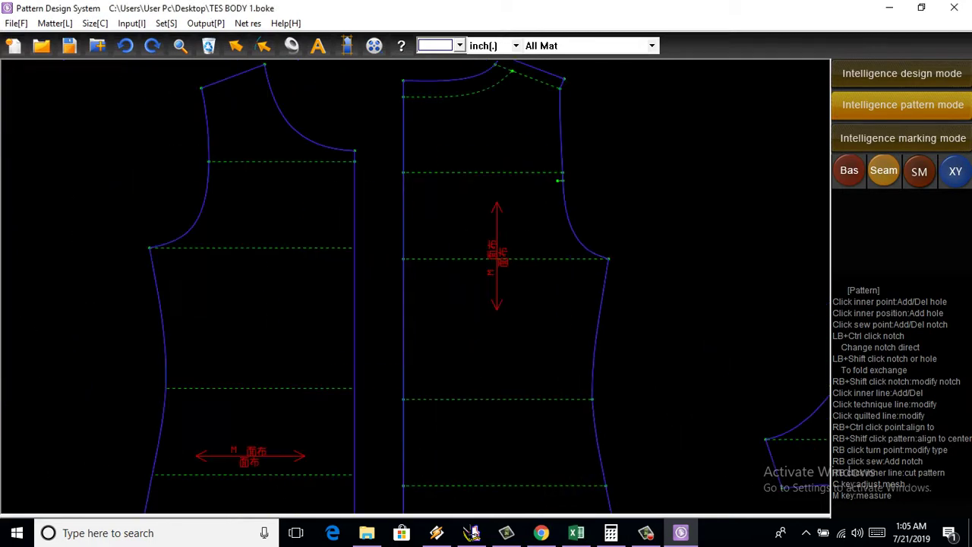
{"action": "left_click_drag", "start_coordinate": [497, 256], "coordinate": [413, 346]}
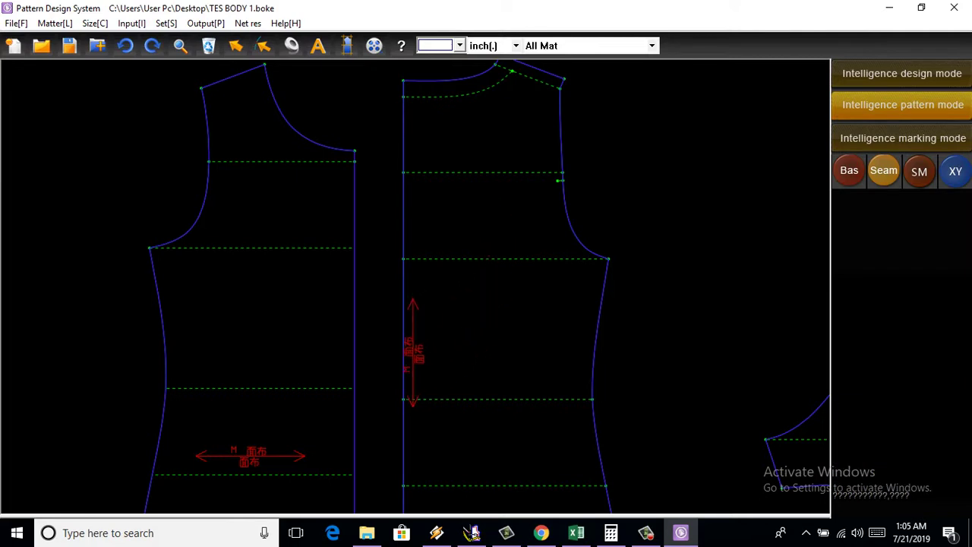
{"action": "scroll", "coordinate": [412, 345], "scroll_direction": "down", "scroll_amount": 1}
{"action": "scroll", "coordinate": [401, 331], "scroll_direction": "down", "scroll_amount": 2}
Step: Set the other dress piece's grainline to Vert and move it beside the fold edge
{"action": "scroll", "coordinate": [365, 342], "scroll_direction": "up", "scroll_amount": 2}
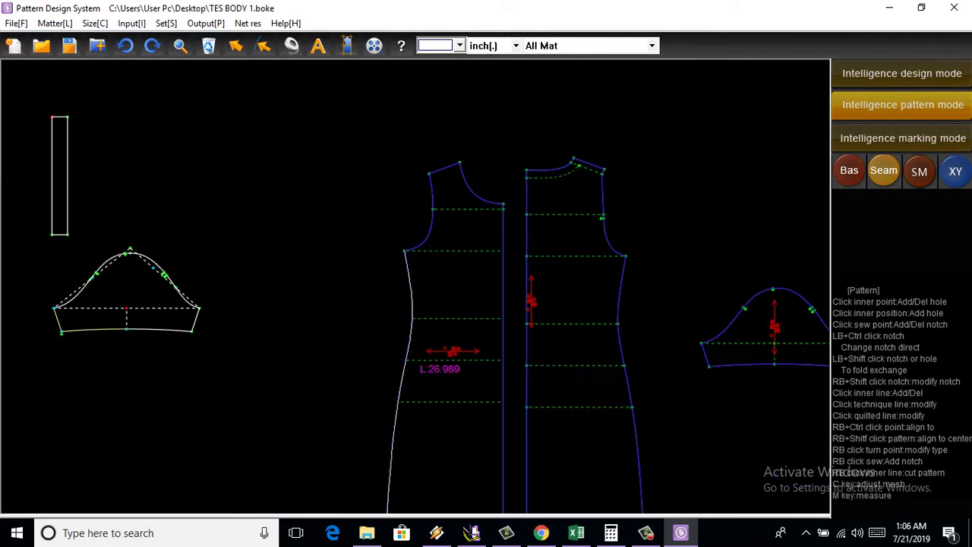
{"action": "scroll", "coordinate": [365, 342], "scroll_direction": "up", "scroll_amount": 2}
{"action": "double_click", "coordinate": [365, 342]}
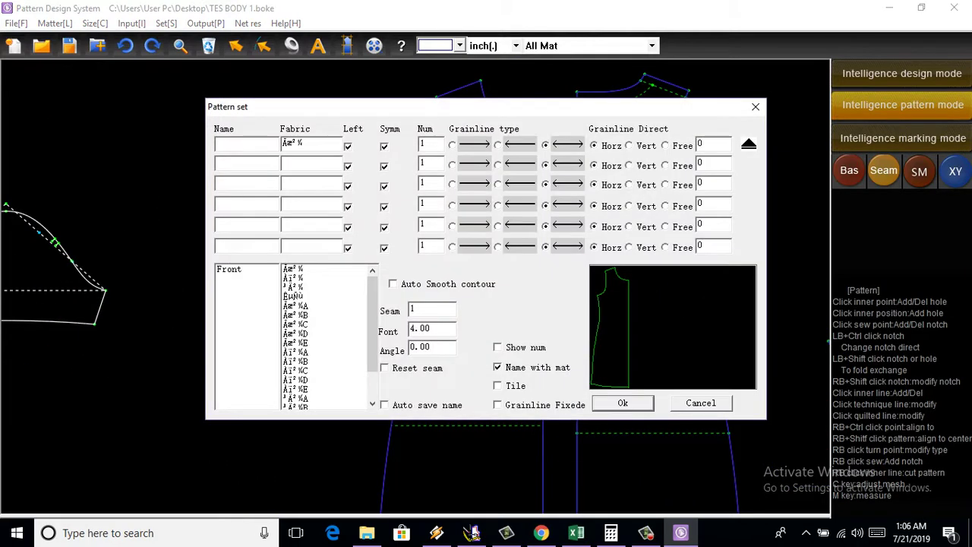
{"action": "left_click", "coordinate": [629, 145]}
{"action": "key", "text": "Return"}
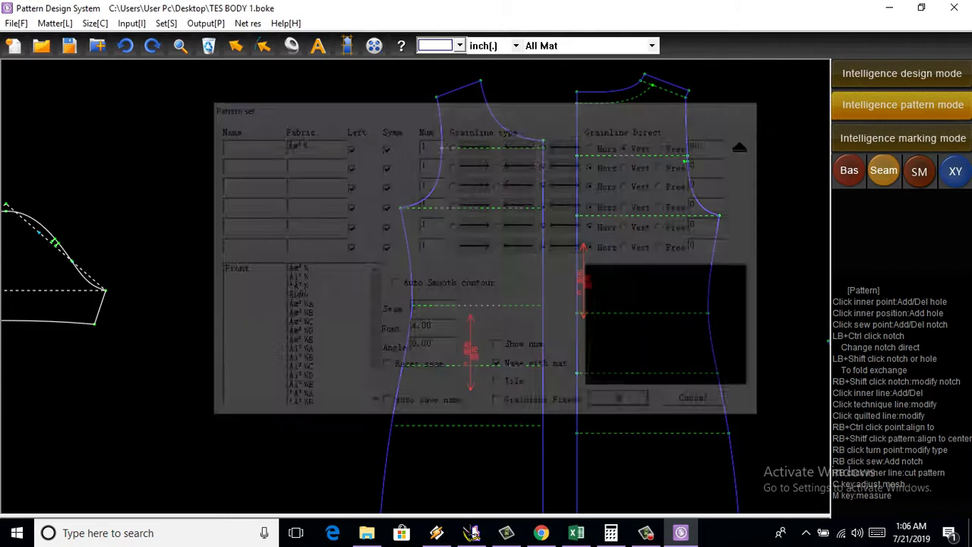
{"action": "left_click_drag", "start_coordinate": [424, 311], "coordinate": [558, 220]}
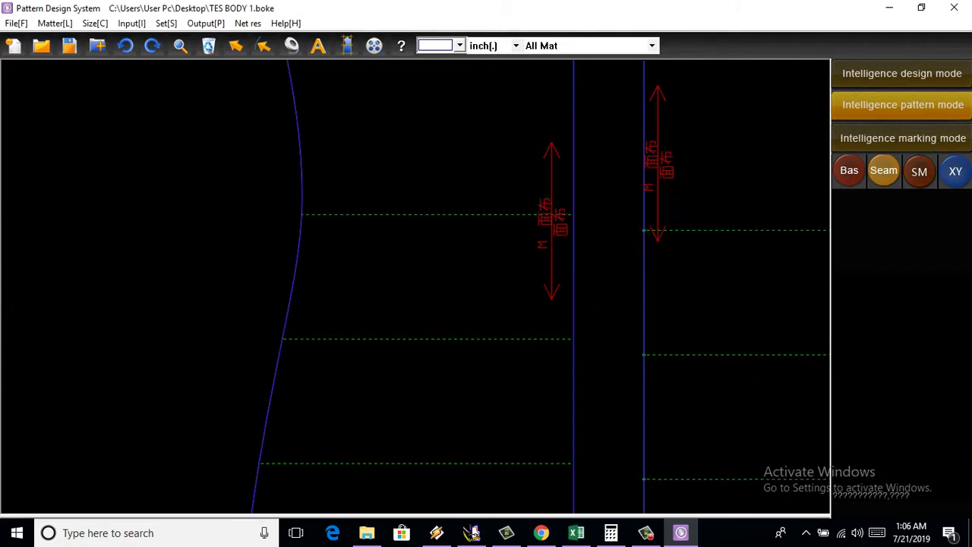
{"action": "scroll", "coordinate": [428, 304], "scroll_direction": "down", "scroll_amount": 2}
{"action": "scroll", "coordinate": [416, 286], "scroll_direction": "down", "scroll_amount": 2}
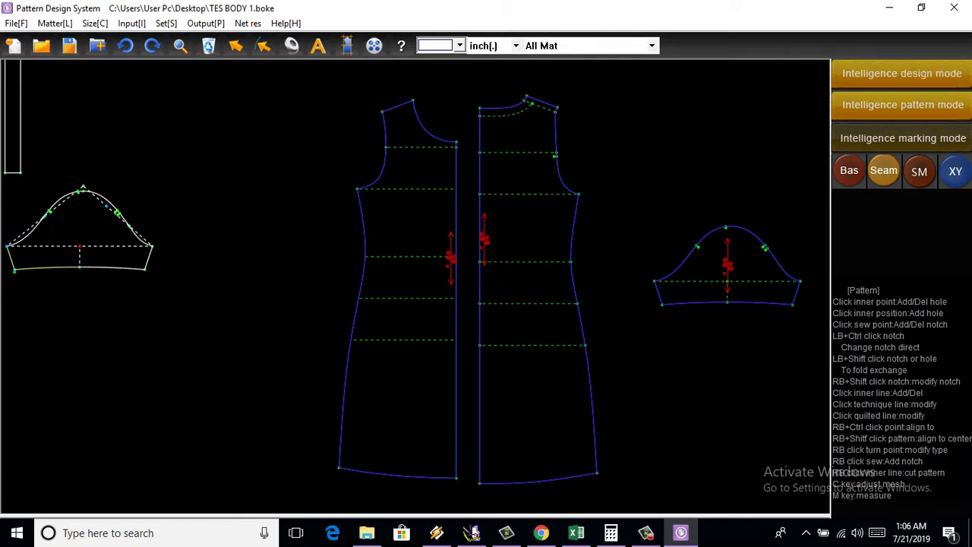
Step: Switch to the design view and regenerate the pattern pieces from the draft
{"action": "left_click", "coordinate": [901, 73]}
{"action": "left_click", "coordinate": [903, 105]}
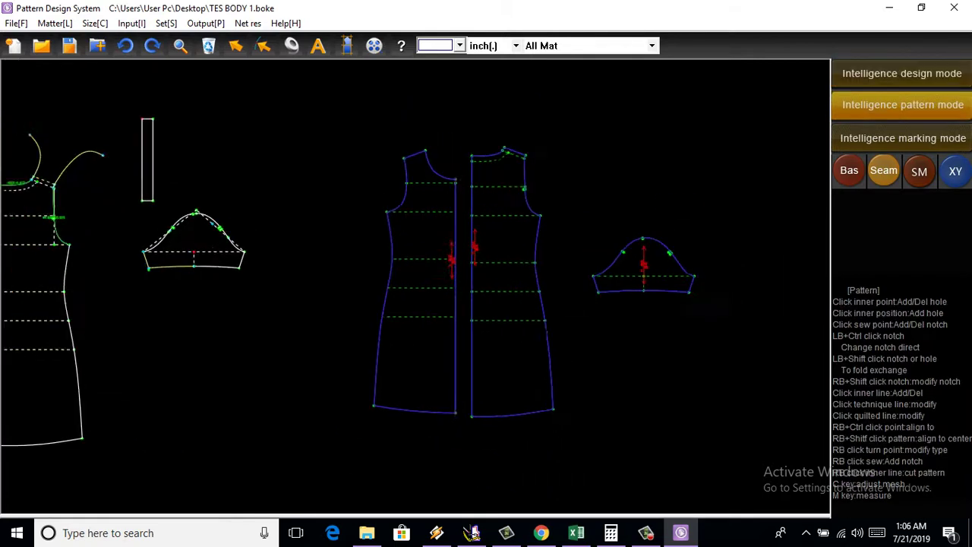
{"action": "scroll", "coordinate": [448, 333], "scroll_direction": "up", "scroll_amount": 2}
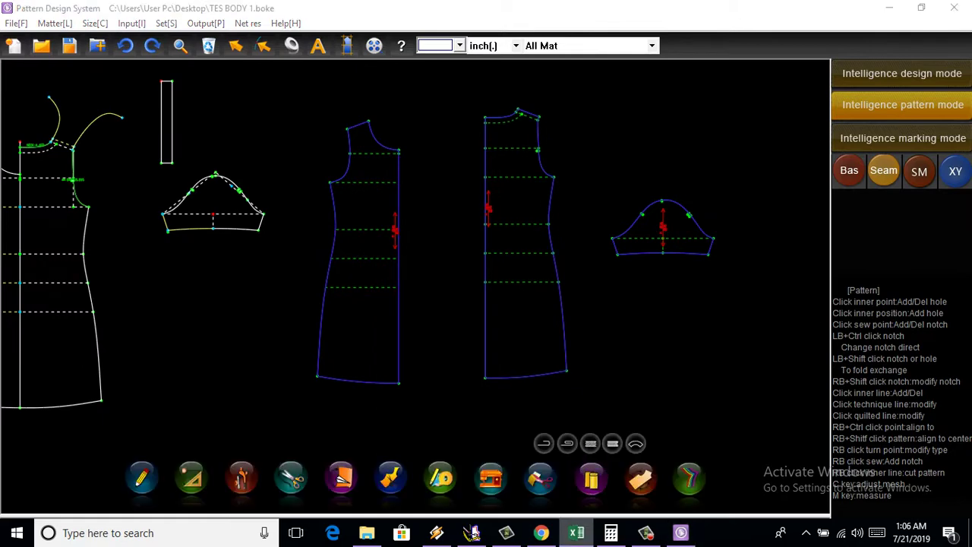
{"action": "left_click", "coordinate": [577, 533]}
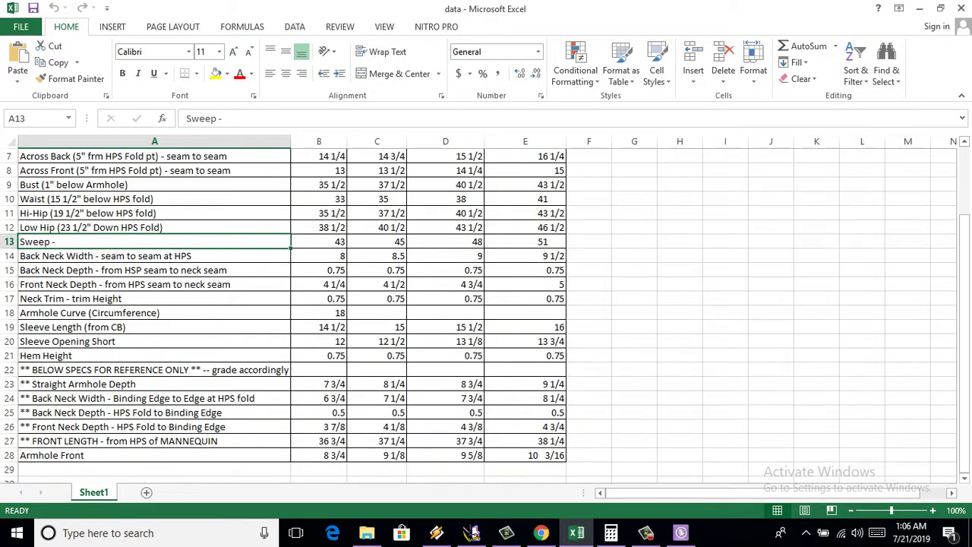
{"action": "left_click", "coordinate": [919, 9]}
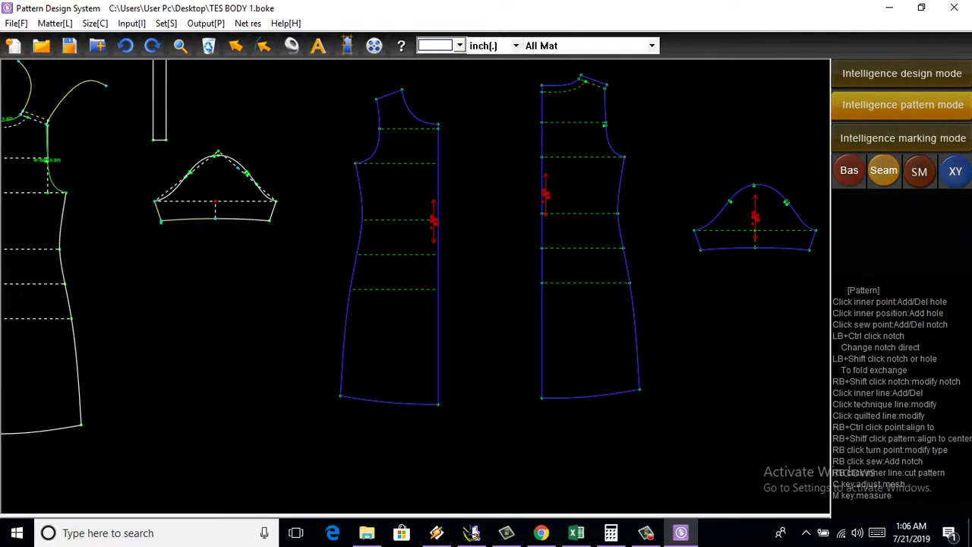
Step: Add seam allowances to the pieces and give the dress hem a 0.75 allowance
{"action": "left_click", "coordinate": [883, 171]}
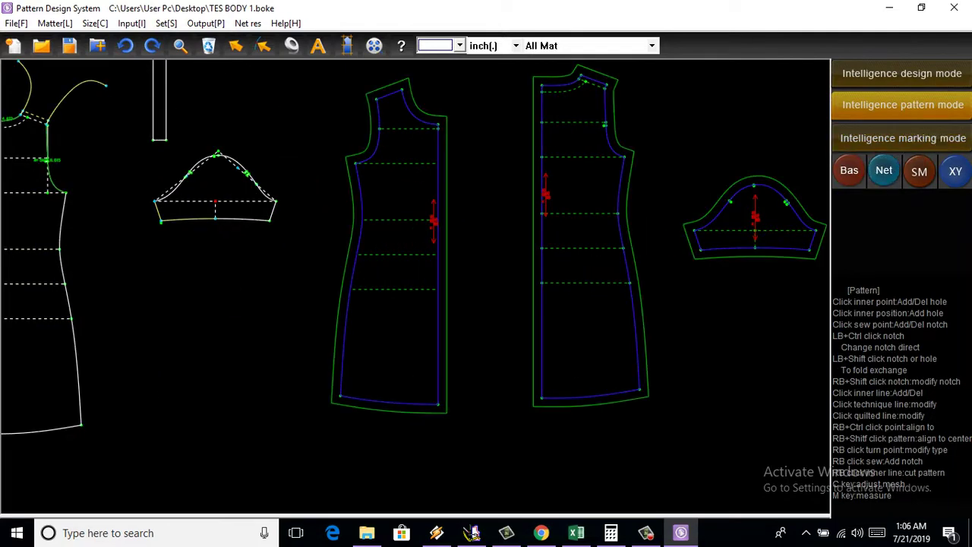
{"action": "scroll", "coordinate": [635, 387], "scroll_direction": "up", "scroll_amount": 2}
{"action": "right_click", "coordinate": [642, 398]}
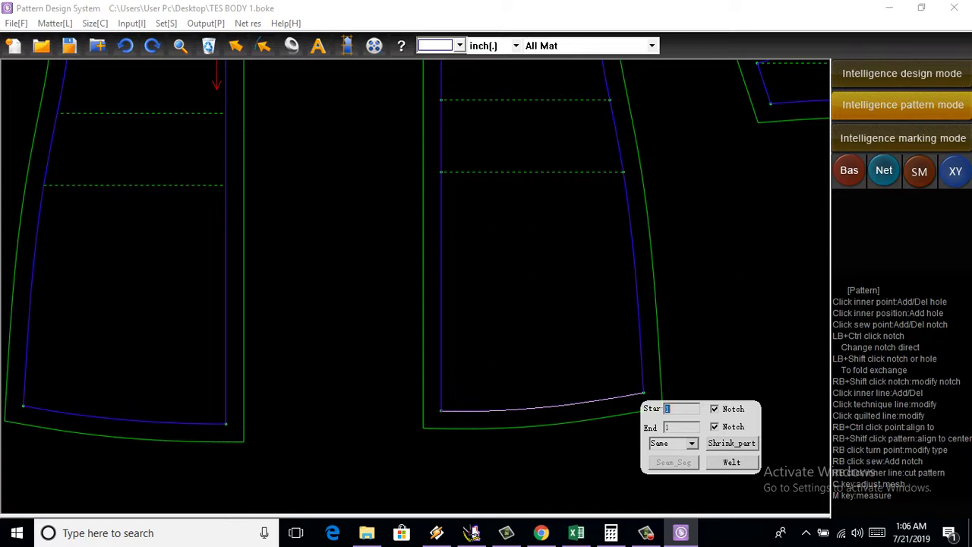
{"action": "key", "text": "Return"}
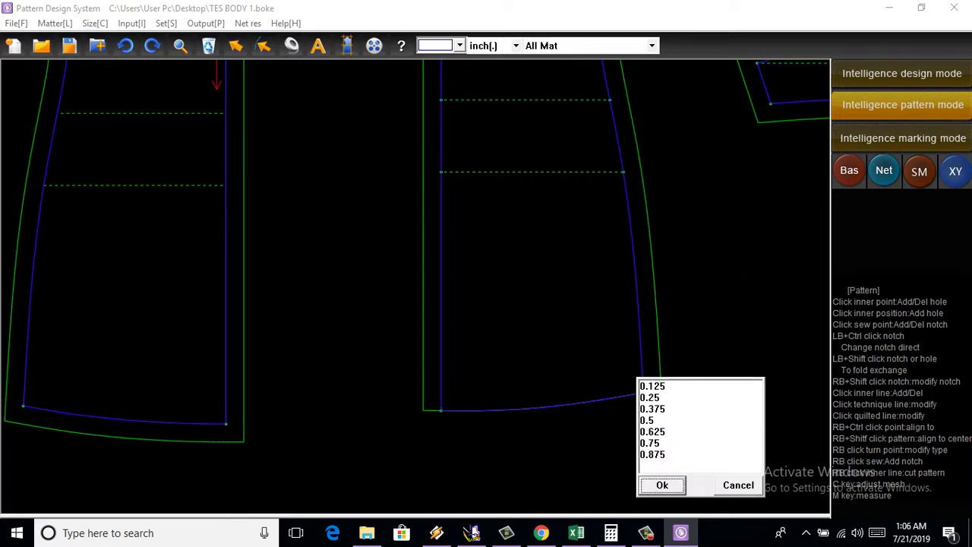
{"action": "left_click", "coordinate": [651, 442]}
{"action": "key", "text": "Return"}
Step: Apply the 0.75 hem allowance to the other dress hem and both sleeve hem halves
{"action": "scroll", "coordinate": [502, 418], "scroll_direction": "down", "scroll_amount": 3}
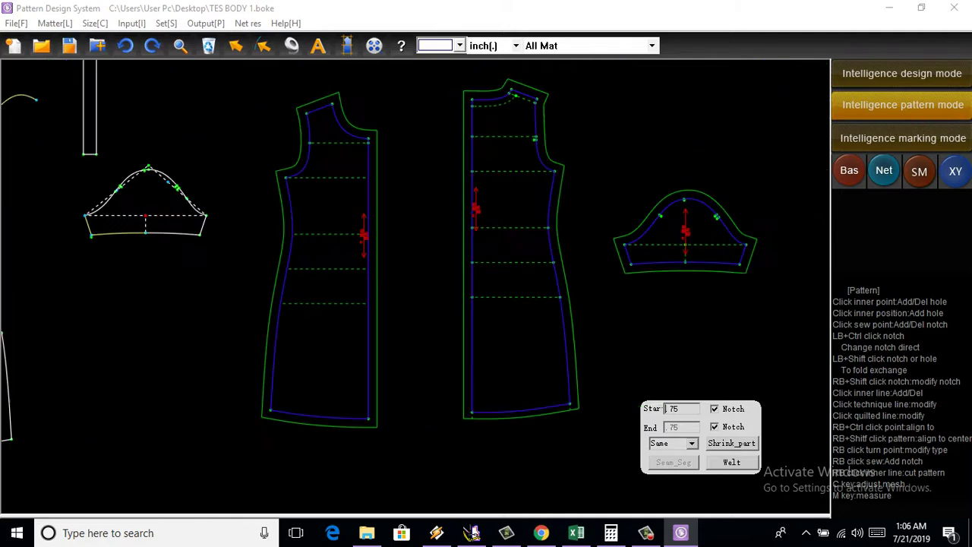
{"action": "scroll", "coordinate": [614, 418], "scroll_direction": "up", "scroll_amount": 1}
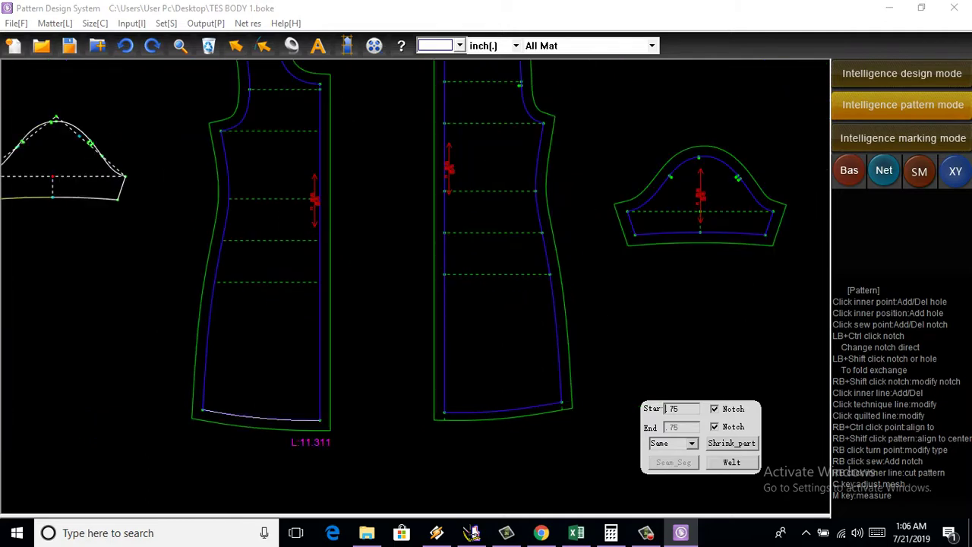
{"action": "left_click", "coordinate": [262, 416]}
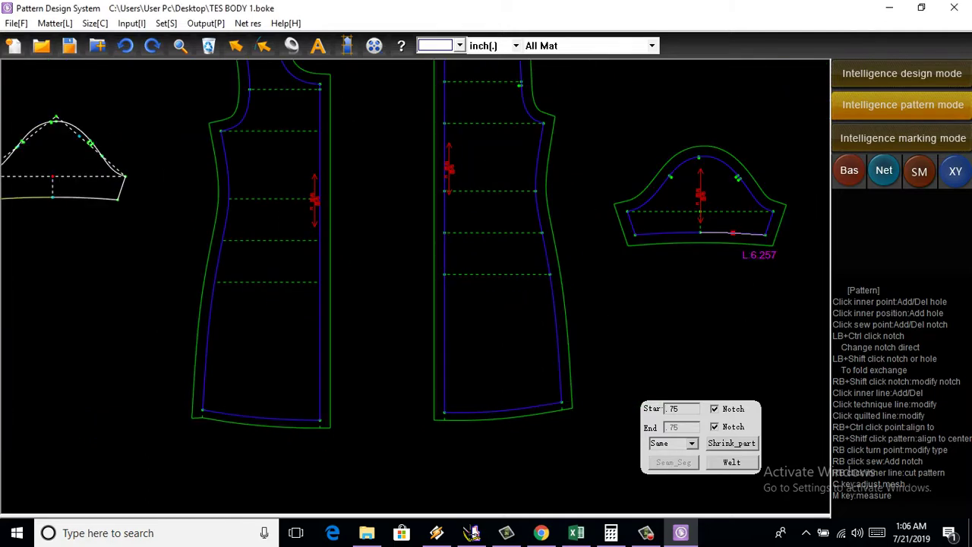
{"action": "left_click", "coordinate": [737, 234]}
{"action": "left_click", "coordinate": [690, 235]}
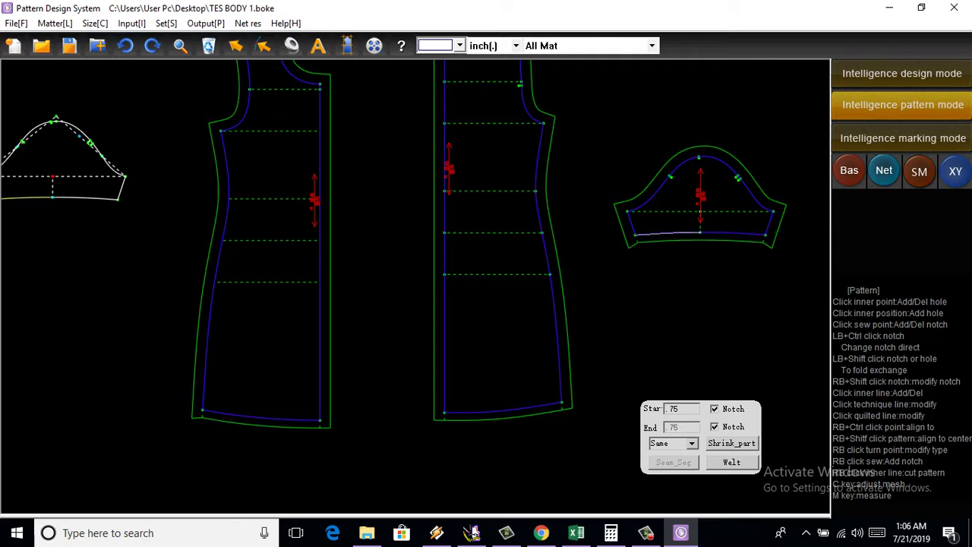
{"action": "key", "text": "Escape"}
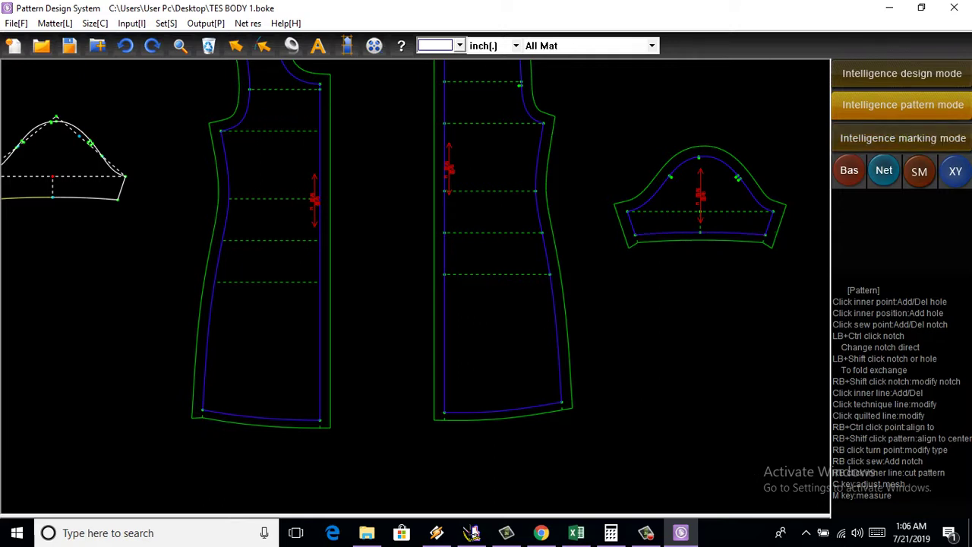
Step: Set the dress piece's side seam allowance to 0.375
{"action": "scroll", "coordinate": [539, 364], "scroll_direction": "up", "scroll_amount": 1}
{"action": "left_click", "coordinate": [563, 354]}
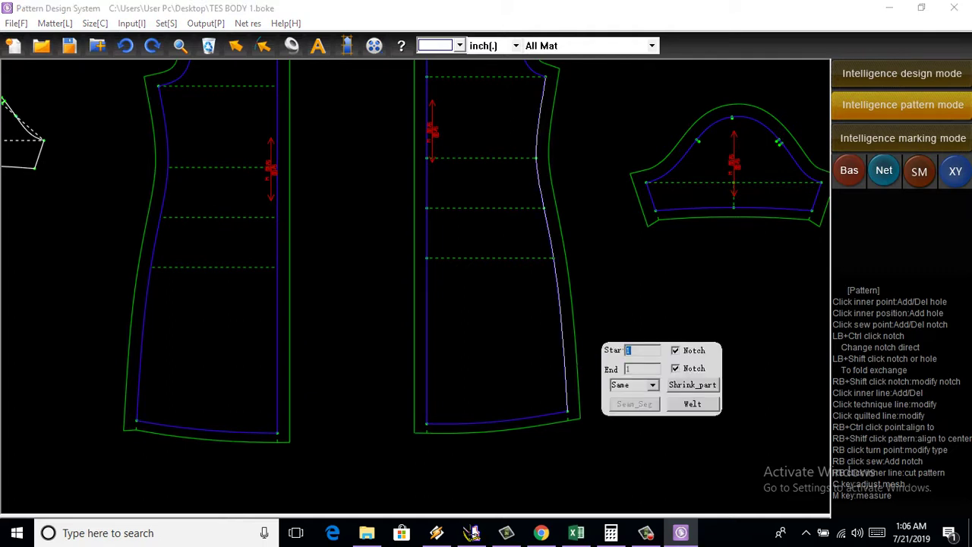
{"action": "left_click", "coordinate": [618, 352]}
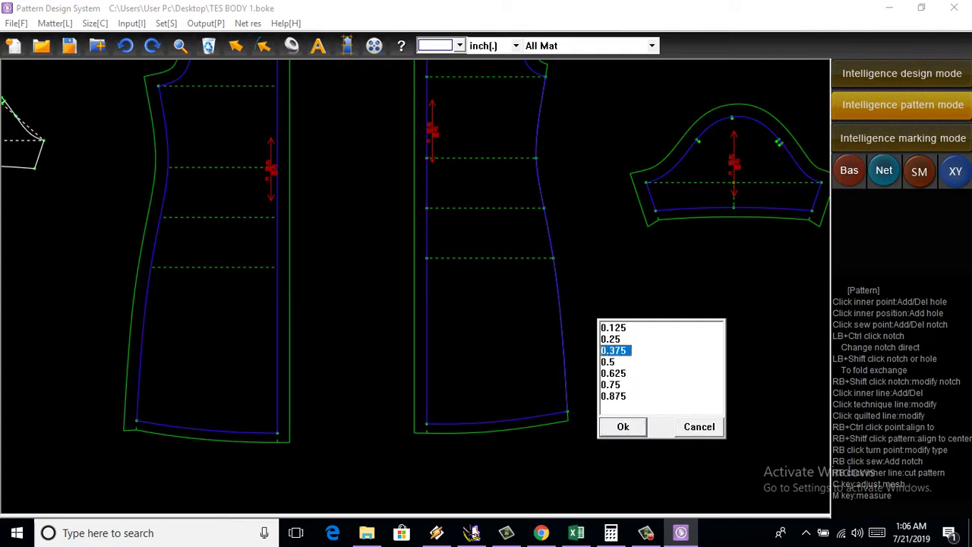
{"action": "left_click", "coordinate": [623, 426]}
{"action": "scroll", "coordinate": [551, 175], "scroll_direction": "up", "scroll_amount": 1}
Step: Zoom around the pieces to read seam lengths like the 8.852 neckline and 18.194 sleeve cap
{"action": "scroll", "coordinate": [551, 175], "scroll_direction": "up", "scroll_amount": 1}
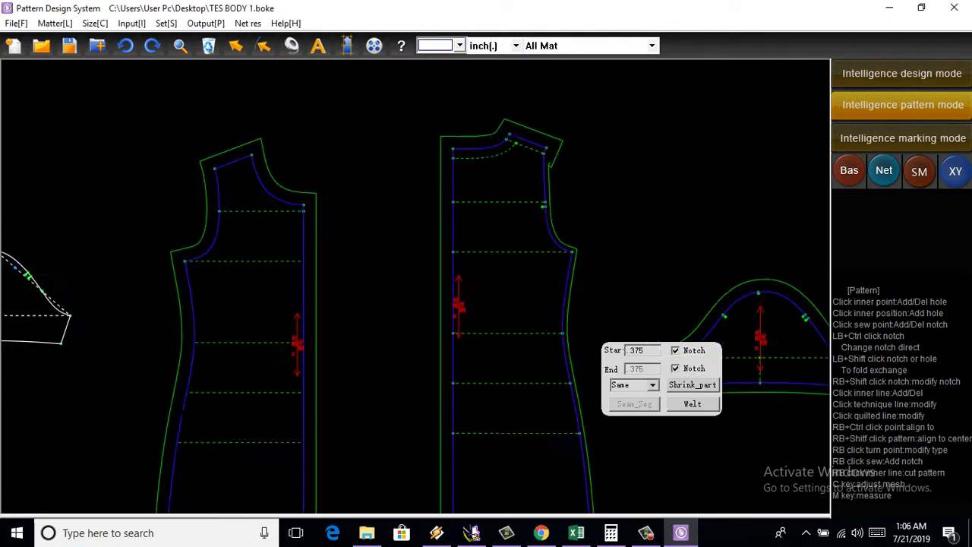
{"action": "scroll", "coordinate": [551, 175], "scroll_direction": "up", "scroll_amount": 1}
{"action": "scroll", "coordinate": [551, 175], "scroll_direction": "up", "scroll_amount": 1}
{"action": "scroll", "coordinate": [547, 171], "scroll_direction": "down", "scroll_amount": 1}
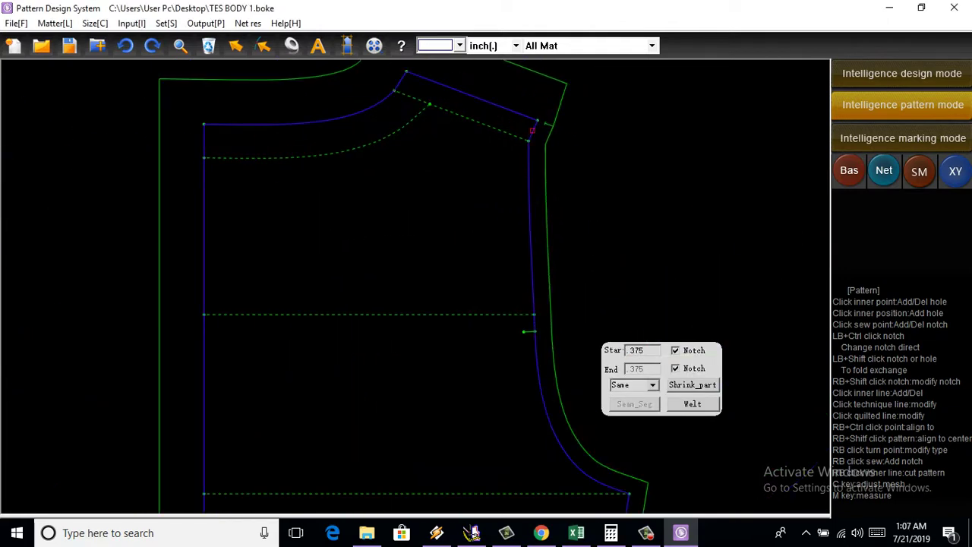
{"action": "scroll", "coordinate": [547, 171], "scroll_direction": "down", "scroll_amount": 1}
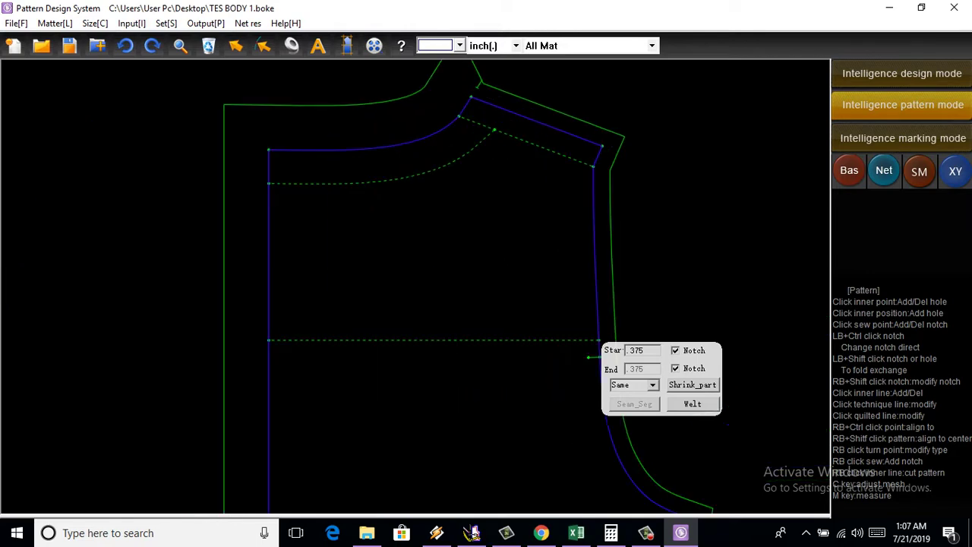
{"action": "scroll", "coordinate": [490, 135], "scroll_direction": "up", "scroll_amount": 2}
{"action": "scroll", "coordinate": [490, 135], "scroll_direction": "down", "scroll_amount": 1}
{"action": "scroll", "coordinate": [490, 135], "scroll_direction": "down", "scroll_amount": 2}
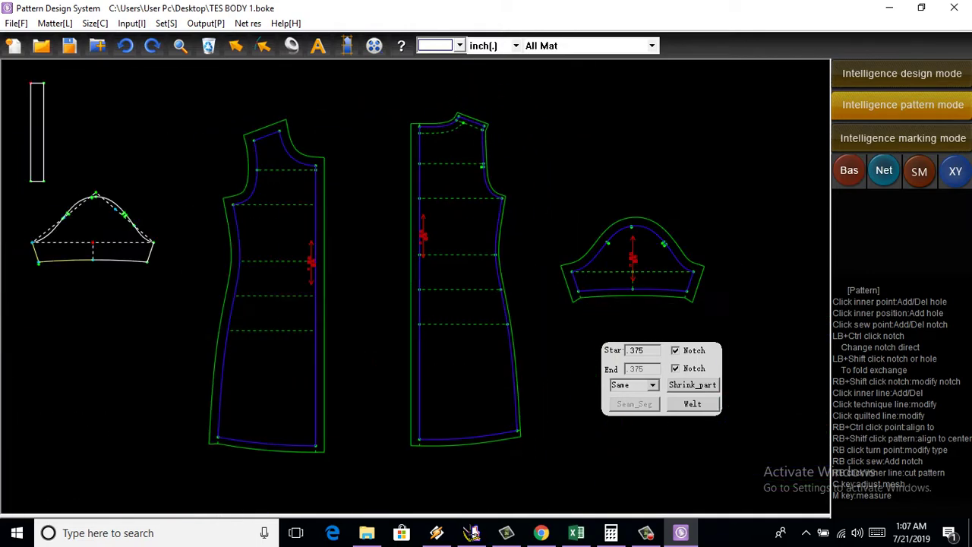
{"action": "scroll", "coordinate": [462, 130], "scroll_direction": "down", "scroll_amount": 2}
{"action": "scroll", "coordinate": [456, 144], "scroll_direction": "up", "scroll_amount": 1}
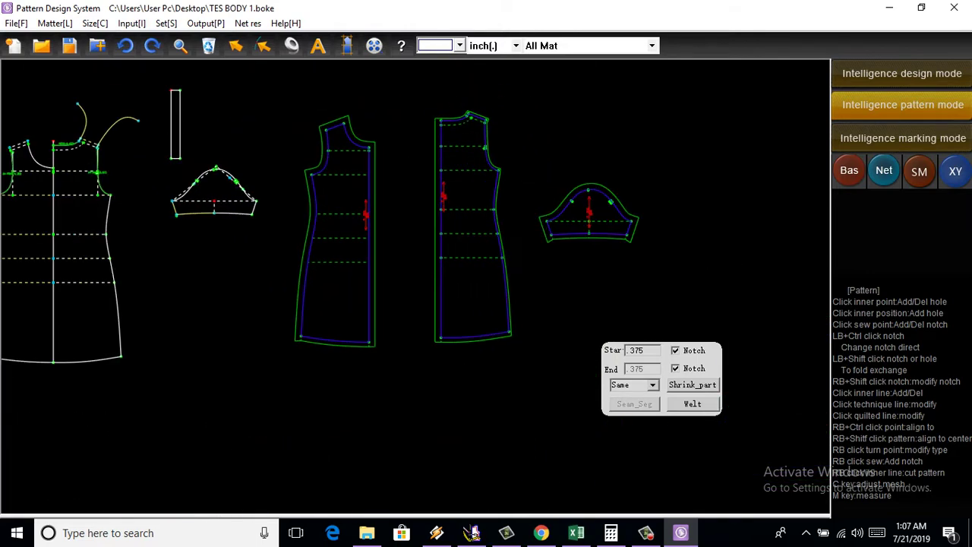
{"action": "scroll", "coordinate": [293, 327], "scroll_direction": "up", "scroll_amount": 1}
{"action": "scroll", "coordinate": [309, 131], "scroll_direction": "up", "scroll_amount": 1}
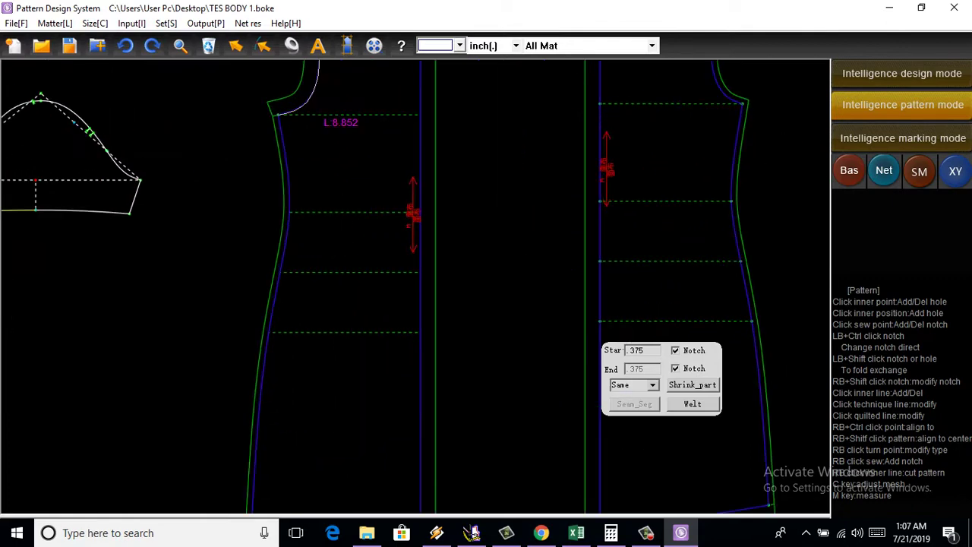
{"action": "scroll", "coordinate": [308, 106], "scroll_direction": "down", "scroll_amount": 2}
{"action": "scroll", "coordinate": [319, 175], "scroll_direction": "up", "scroll_amount": 2}
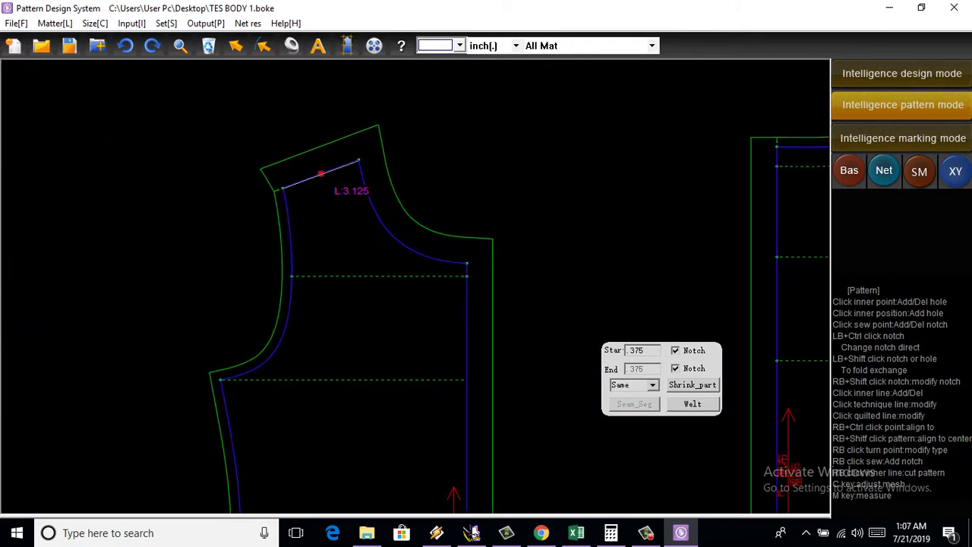
{"action": "scroll", "coordinate": [320, 174], "scroll_direction": "down", "scroll_amount": 2}
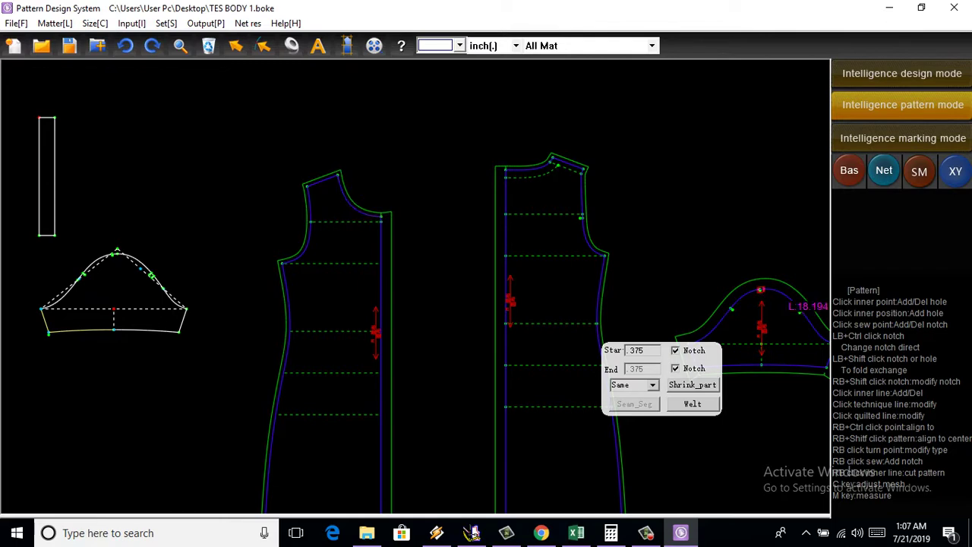
{"action": "scroll", "coordinate": [722, 273], "scroll_direction": "down", "scroll_amount": 1}
{"action": "scroll", "coordinate": [722, 274], "scroll_direction": "up", "scroll_amount": 1}
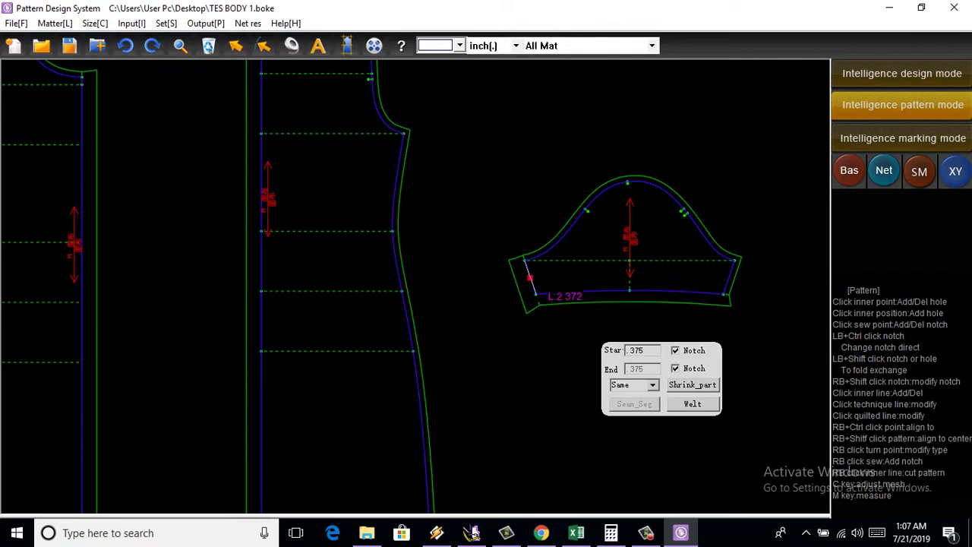
{"action": "scroll", "coordinate": [712, 299], "scroll_direction": "up", "scroll_amount": 2}
{"action": "scroll", "coordinate": [712, 300], "scroll_direction": "down", "scroll_amount": 2}
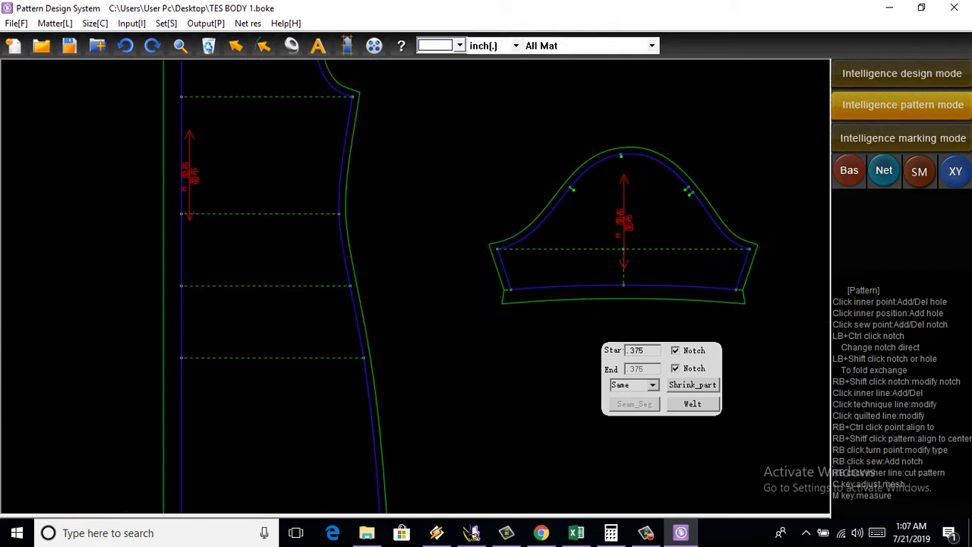
{"action": "scroll", "coordinate": [712, 300], "scroll_direction": "up", "scroll_amount": 2}
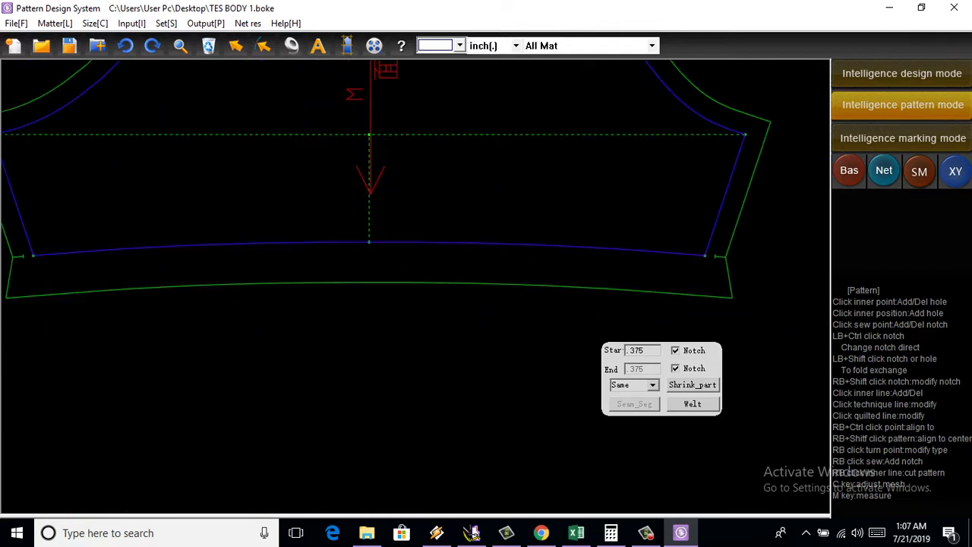
{"action": "scroll", "coordinate": [717, 259], "scroll_direction": "down", "scroll_amount": 1}
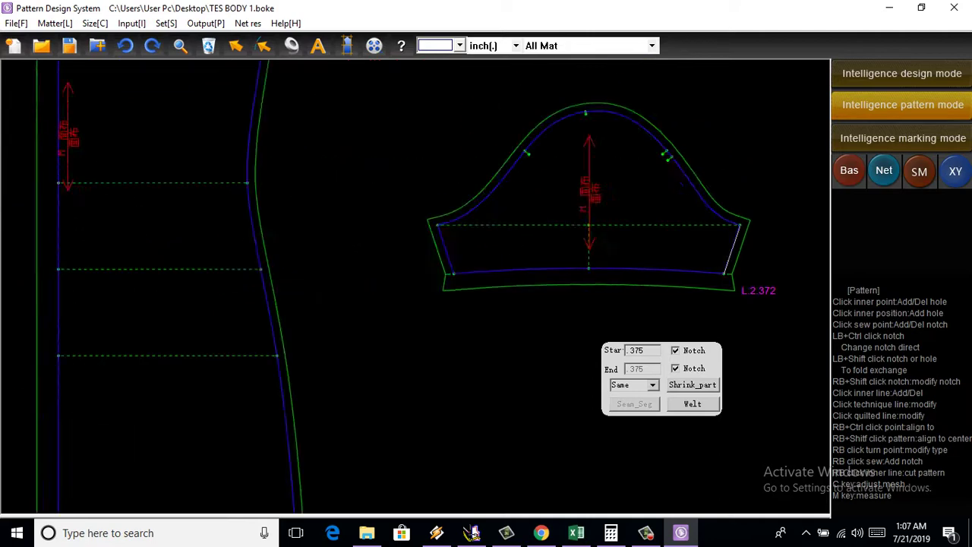
{"action": "scroll", "coordinate": [717, 260], "scroll_direction": "down", "scroll_amount": 3}
{"action": "scroll", "coordinate": [634, 234], "scroll_direction": "up", "scroll_amount": 1}
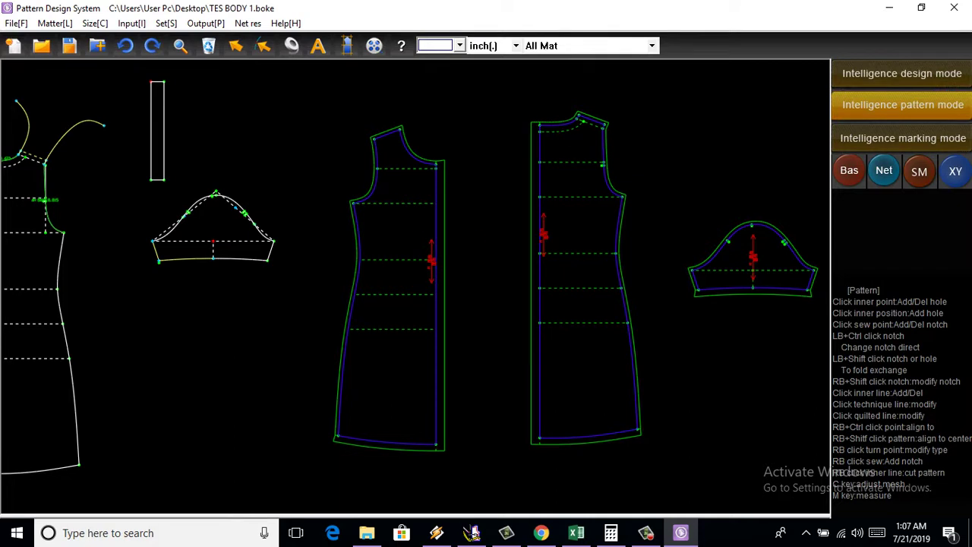
{"action": "left_click", "coordinate": [443, 166]}
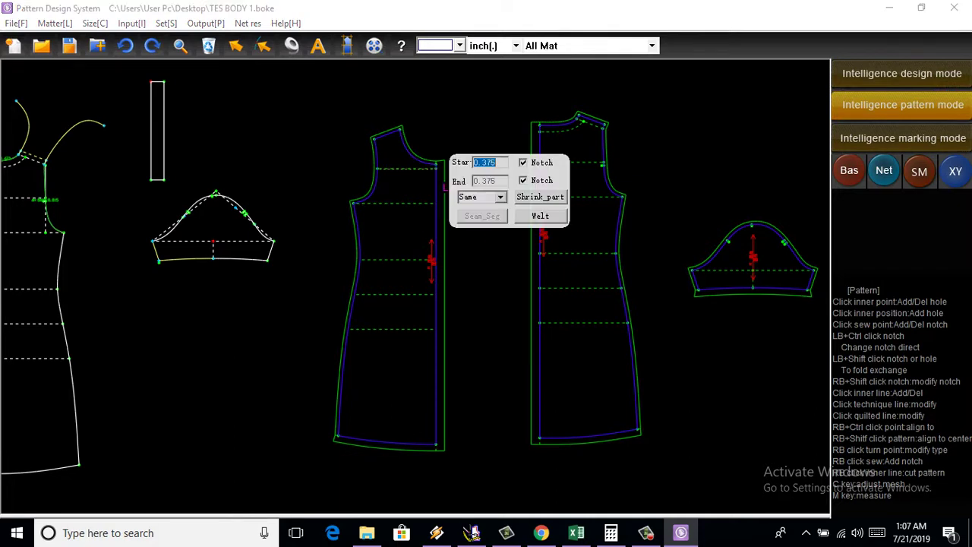
{"action": "left_click", "coordinate": [560, 124]}
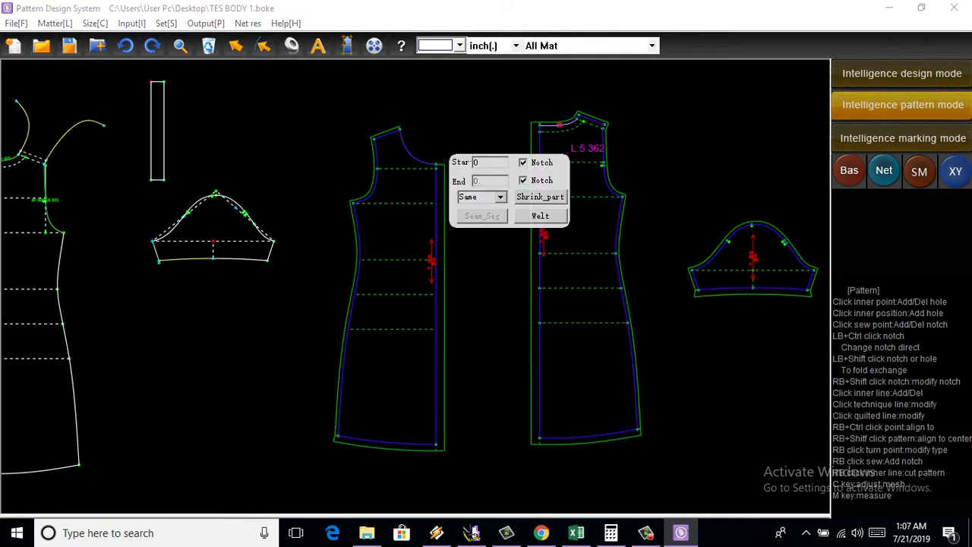
{"action": "scroll", "coordinate": [573, 119], "scroll_direction": "up", "scroll_amount": 2}
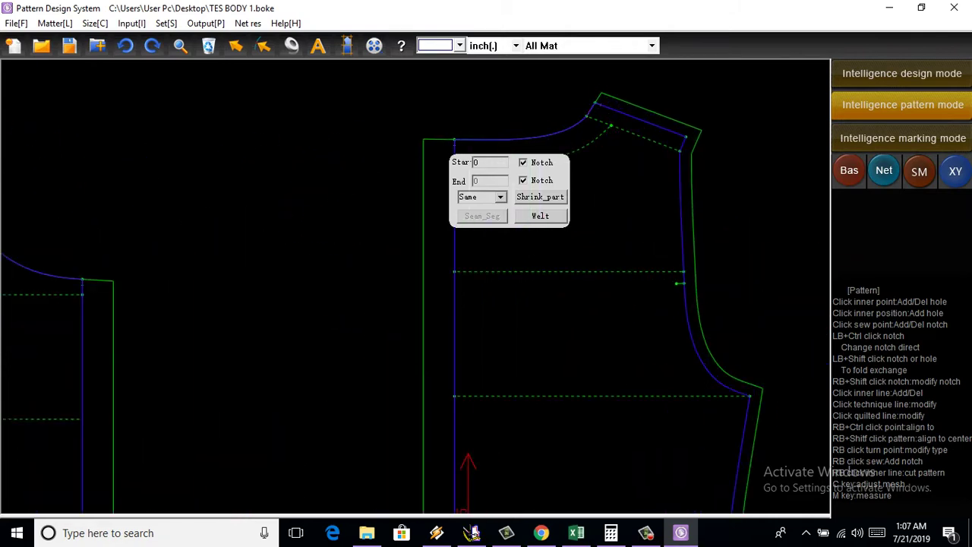
{"action": "scroll", "coordinate": [512, 110], "scroll_direction": "down", "scroll_amount": 2}
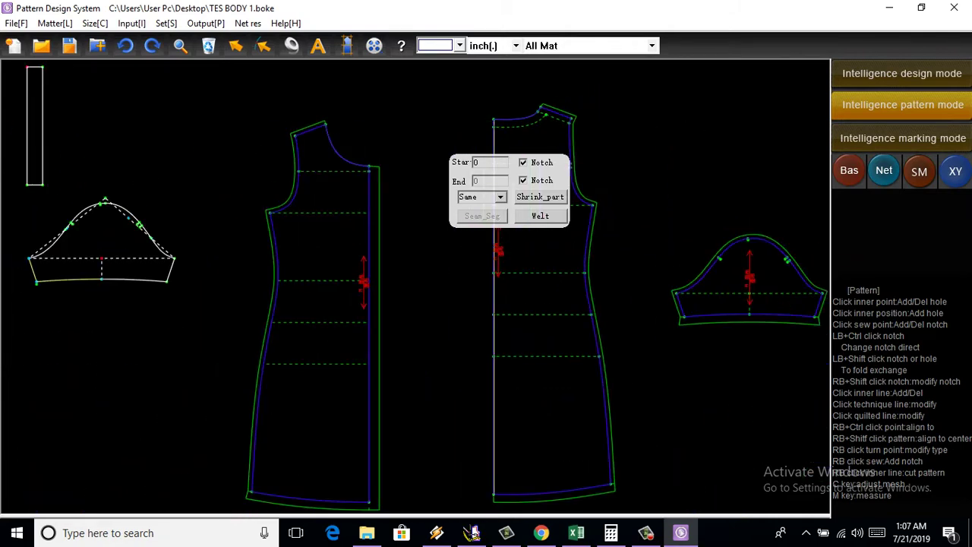
{"action": "scroll", "coordinate": [412, 230], "scroll_direction": "up", "scroll_amount": 1}
{"action": "scroll", "coordinate": [412, 230], "scroll_direction": "down", "scroll_amount": 1}
{"action": "scroll", "coordinate": [413, 230], "scroll_direction": "down", "scroll_amount": 1}
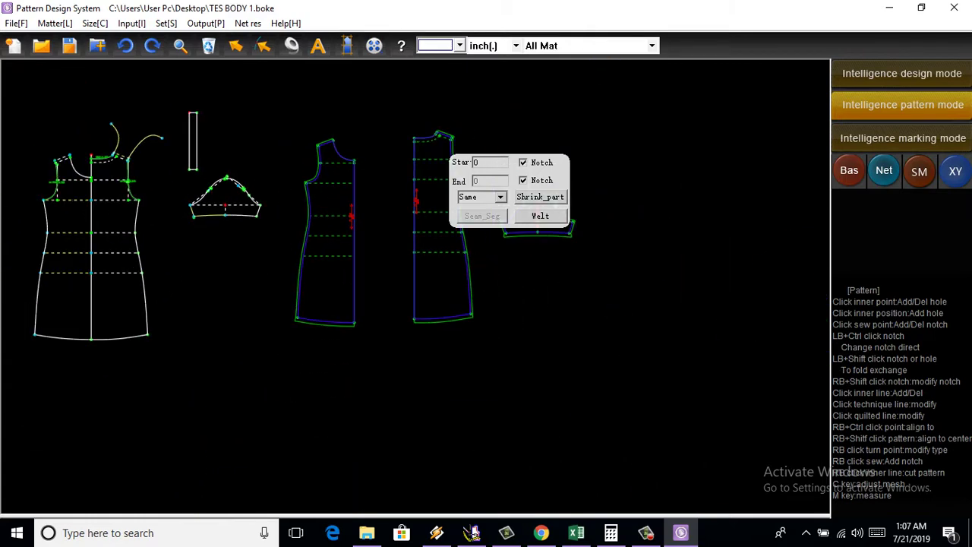
{"action": "scroll", "coordinate": [412, 230], "scroll_direction": "down", "scroll_amount": 1}
{"action": "scroll", "coordinate": [412, 230], "scroll_direction": "down", "scroll_amount": 1}
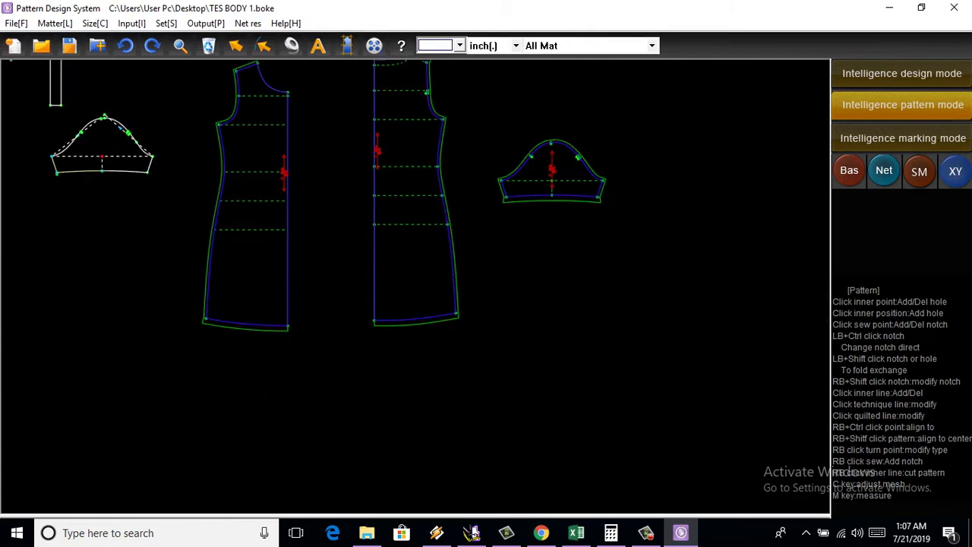
{"action": "scroll", "coordinate": [412, 230], "scroll_direction": "down", "scroll_amount": 1}
{"action": "scroll", "coordinate": [413, 230], "scroll_direction": "up", "scroll_amount": 1}
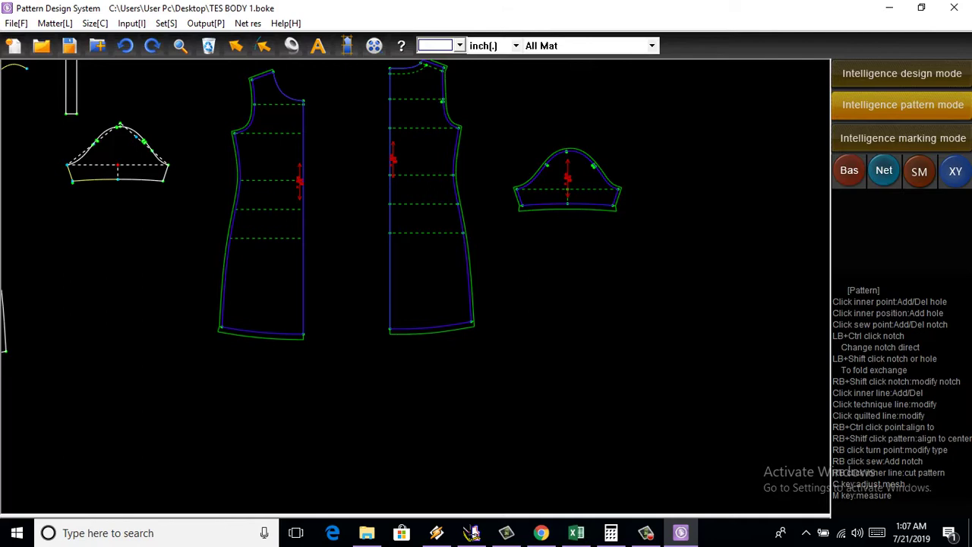
{"action": "scroll", "coordinate": [298, 125], "scroll_direction": "up", "scroll_amount": 2}
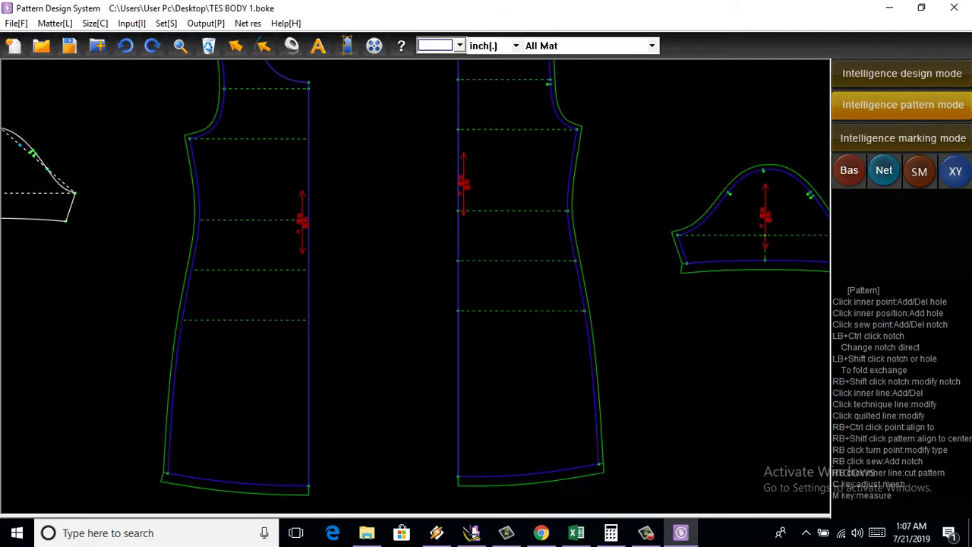
{"action": "scroll", "coordinate": [443, 99], "scroll_direction": "down", "scroll_amount": 4}
{"action": "scroll", "coordinate": [501, 220], "scroll_direction": "down", "scroll_amount": 3}
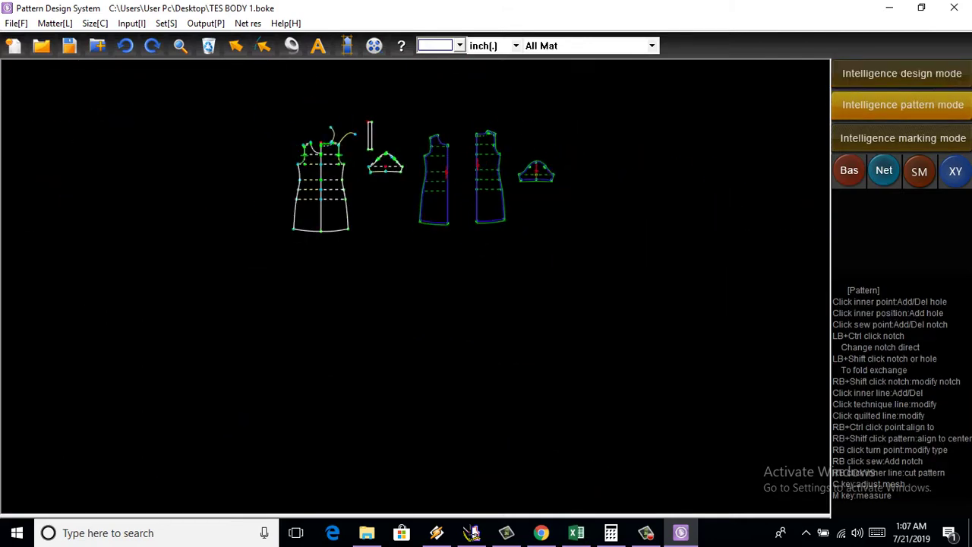
{"action": "scroll", "coordinate": [473, 174], "scroll_direction": "up", "scroll_amount": 3}
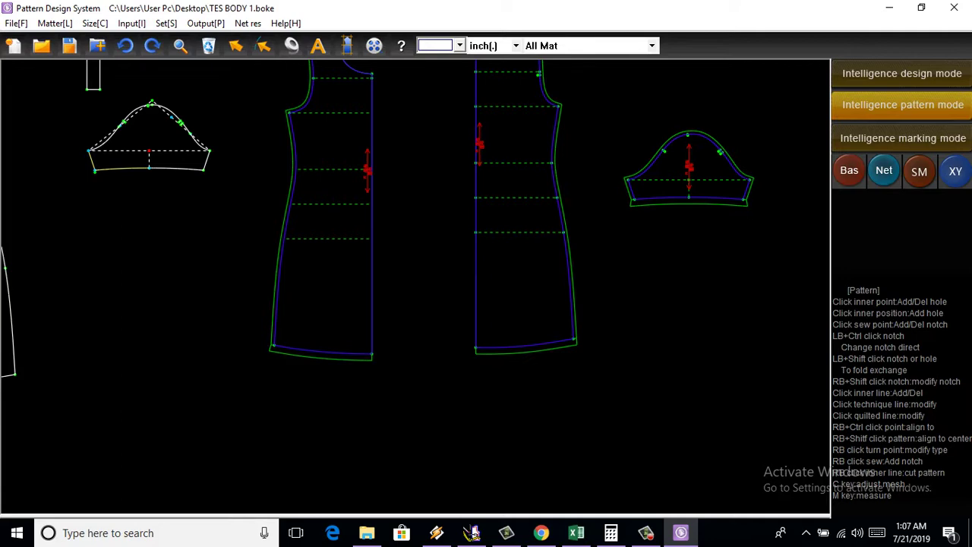
{"action": "scroll", "coordinate": [341, 142], "scroll_direction": "down", "scroll_amount": 2}
{"action": "scroll", "coordinate": [359, 152], "scroll_direction": "up", "scroll_amount": 2}
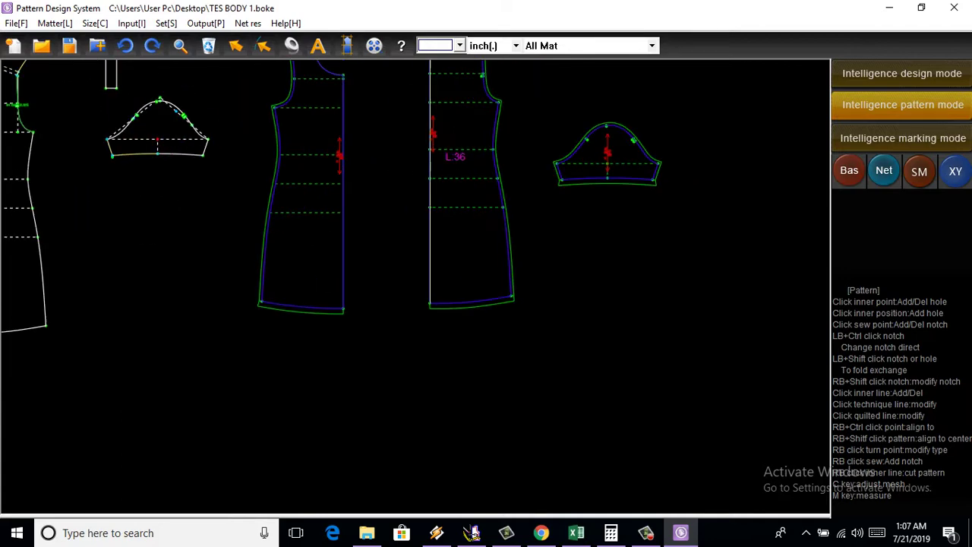
{"action": "scroll", "coordinate": [480, 152], "scroll_direction": "up", "scroll_amount": 1}
{"action": "scroll", "coordinate": [471, 144], "scroll_direction": "up", "scroll_amount": 1}
{"action": "scroll", "coordinate": [465, 143], "scroll_direction": "up", "scroll_amount": 1}
{"action": "scroll", "coordinate": [597, 169], "scroll_direction": "down", "scroll_amount": 2}
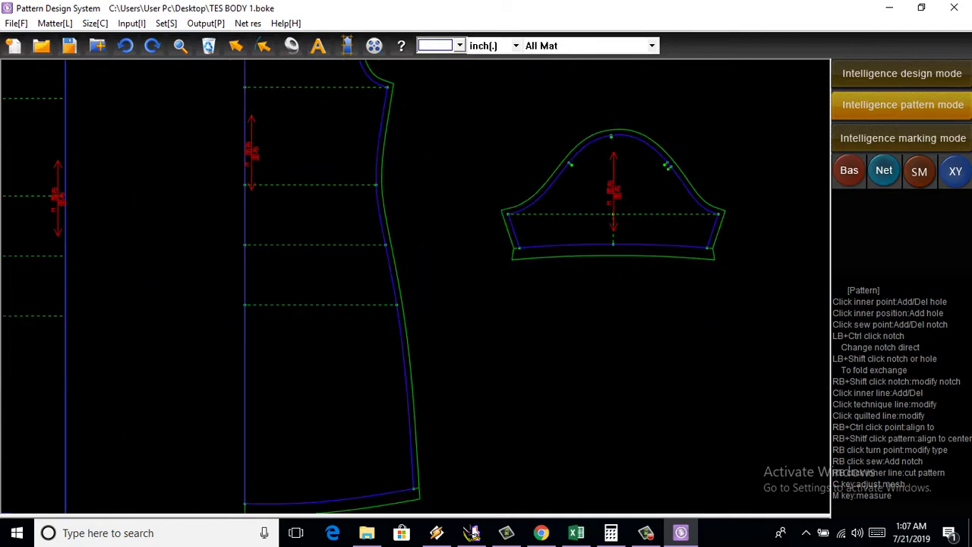
{"action": "scroll", "coordinate": [524, 201], "scroll_direction": "down", "scroll_amount": 1}
{"action": "scroll", "coordinate": [399, 163], "scroll_direction": "up", "scroll_amount": 1}
{"action": "scroll", "coordinate": [456, 183], "scroll_direction": "down", "scroll_amount": 1}
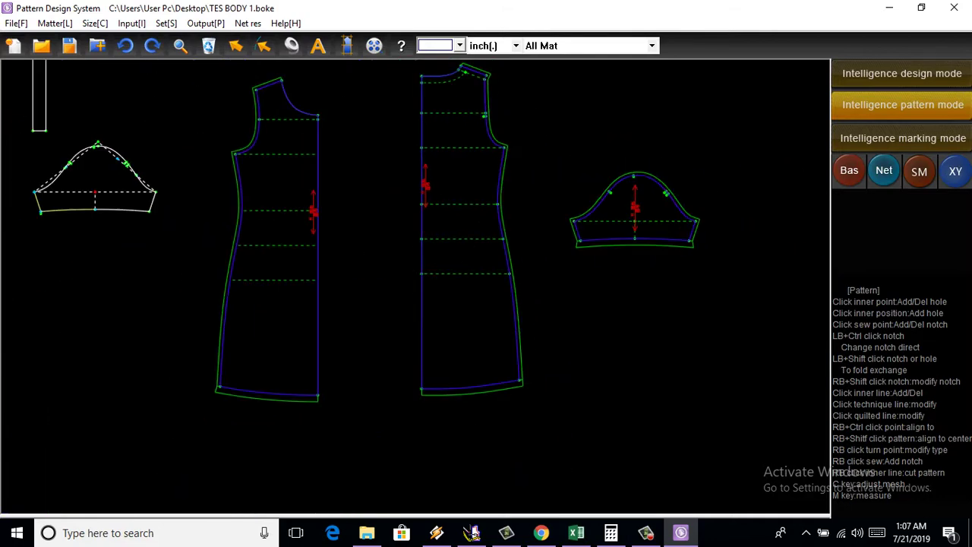
{"action": "scroll", "coordinate": [459, 133], "scroll_direction": "down", "scroll_amount": 2}
{"action": "scroll", "coordinate": [460, 133], "scroll_direction": "up", "scroll_amount": 1}
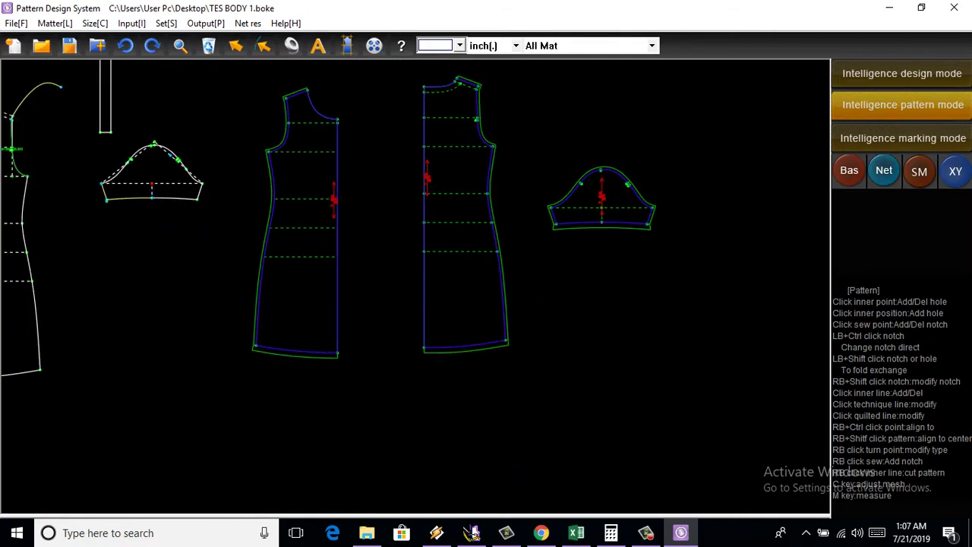
{"action": "scroll", "coordinate": [465, 152], "scroll_direction": "down", "scroll_amount": 1}
Step: Rearrange the pieces, placing the dress pieces beside the sleeve and the sleeve at upper left
{"action": "left_click_drag", "start_coordinate": [465, 152], "coordinate": [700, 152]}
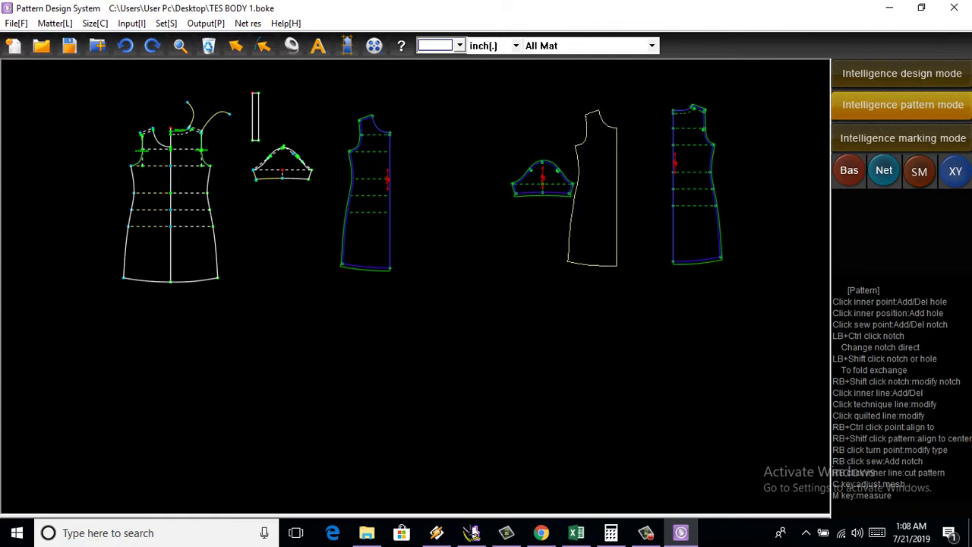
{"action": "left_click_drag", "start_coordinate": [365, 174], "coordinate": [595, 175]}
{"action": "scroll", "coordinate": [555, 169], "scroll_direction": "up", "scroll_amount": 1}
{"action": "left_click_drag", "start_coordinate": [537, 183], "coordinate": [358, 130]}
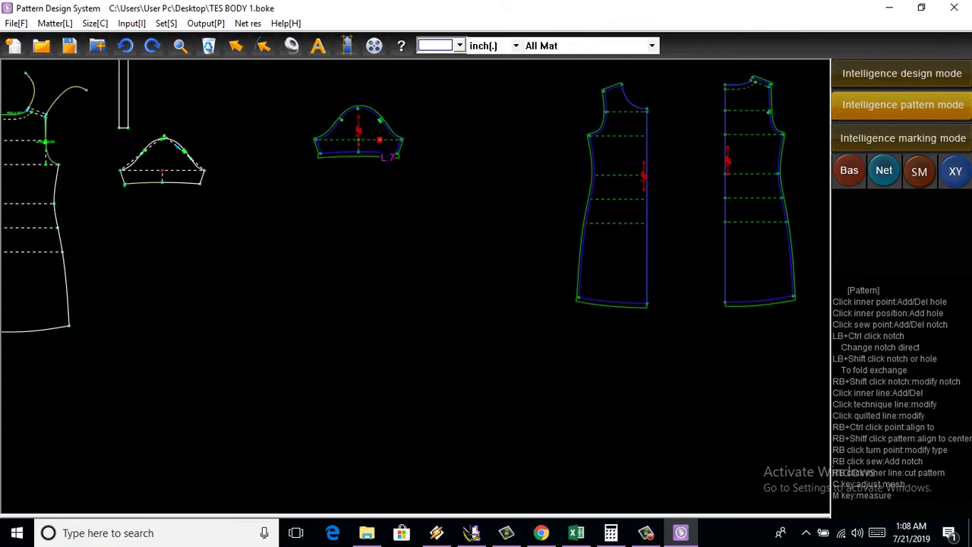
{"action": "left_click_drag", "start_coordinate": [613, 194], "coordinate": [512, 190]}
{"action": "scroll", "coordinate": [556, 182], "scroll_direction": "down", "scroll_amount": 1}
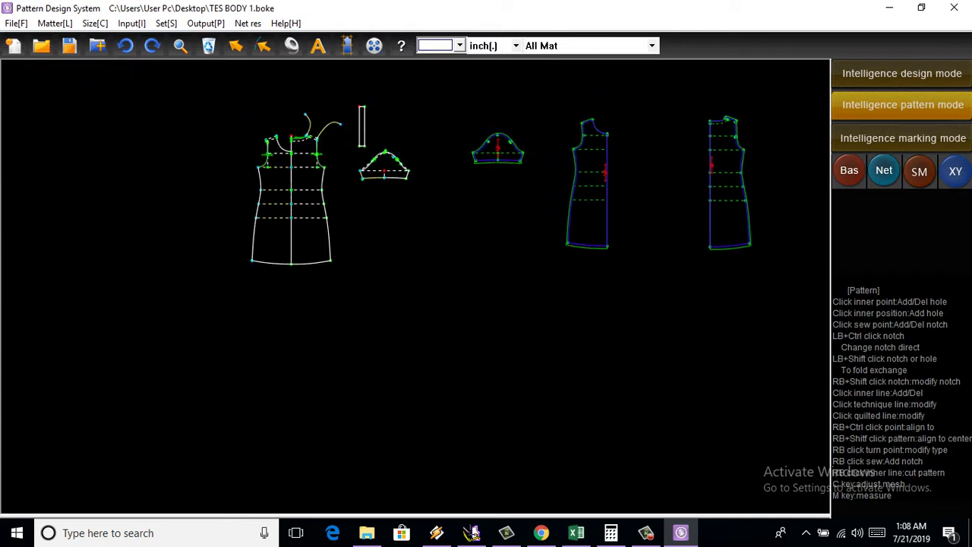
{"action": "scroll", "coordinate": [555, 182], "scroll_direction": "up", "scroll_amount": 2}
{"action": "scroll", "coordinate": [556, 183], "scroll_direction": "up", "scroll_amount": 2}
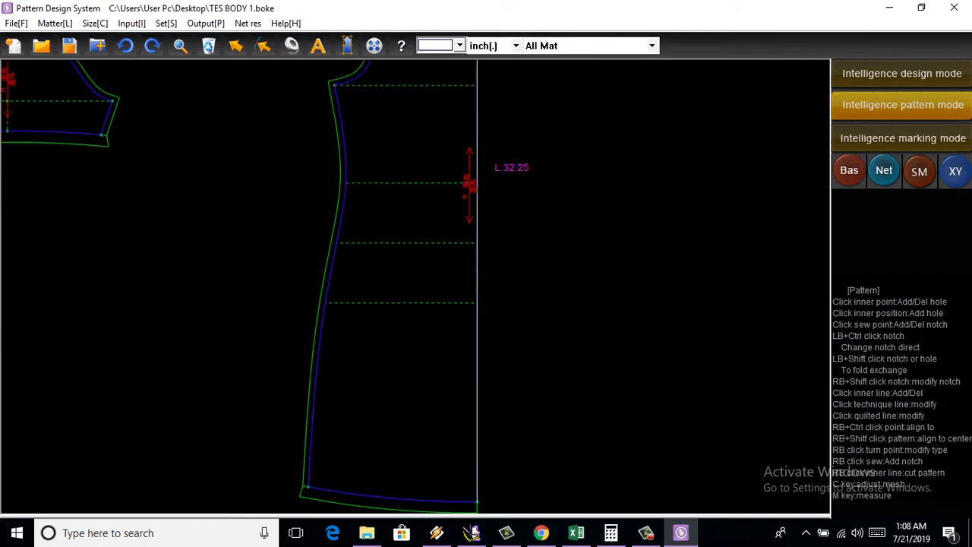
Step: Set the notch type to Reff and mirror the front piece about its centre line
{"action": "left_click", "coordinate": [477, 169]}
{"action": "scroll", "coordinate": [586, 247], "scroll_direction": "down", "scroll_amount": 1}
{"action": "left_click", "coordinate": [569, 183]}
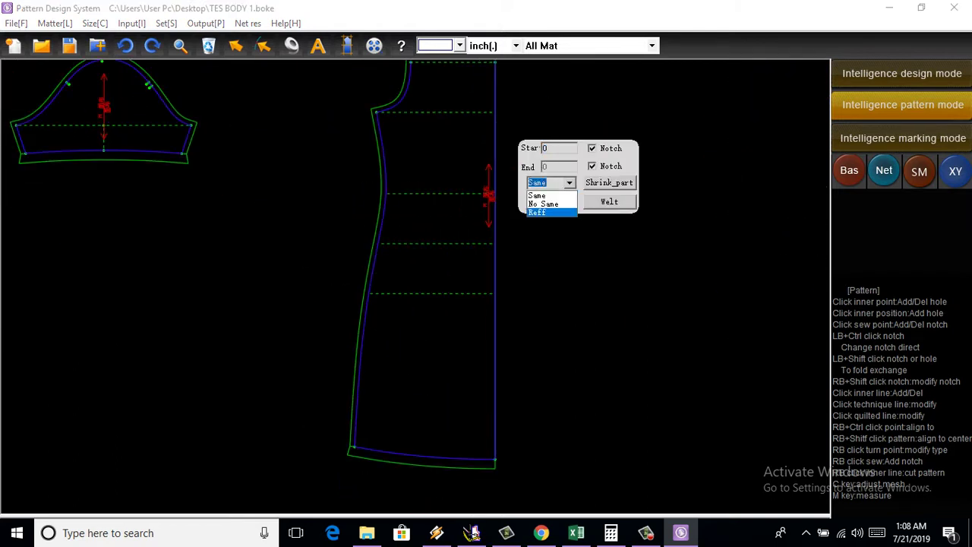
{"action": "left_click", "coordinate": [540, 213]}
{"action": "left_click", "coordinate": [525, 220]}
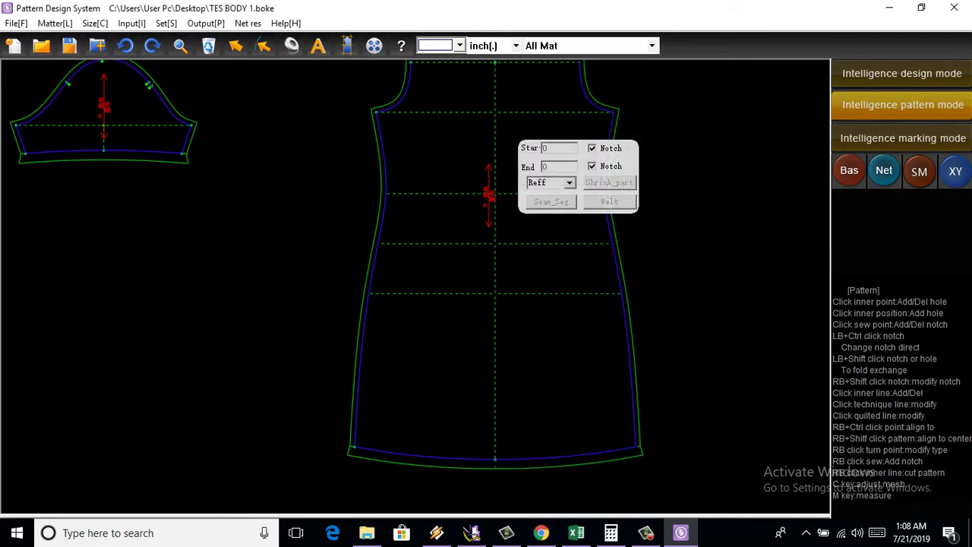
{"action": "scroll", "coordinate": [505, 241], "scroll_direction": "down", "scroll_amount": 2}
Step: Mirror the back piece about its centre line into a full piece
{"action": "left_click", "coordinate": [648, 258]}
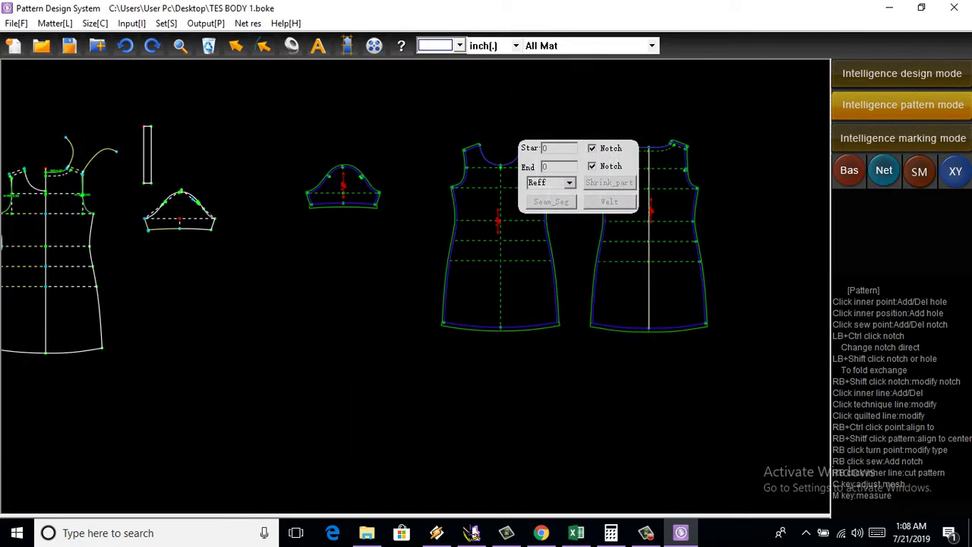
{"action": "scroll", "coordinate": [633, 176], "scroll_direction": "up", "scroll_amount": 1}
{"action": "scroll", "coordinate": [633, 176], "scroll_direction": "up", "scroll_amount": 1}
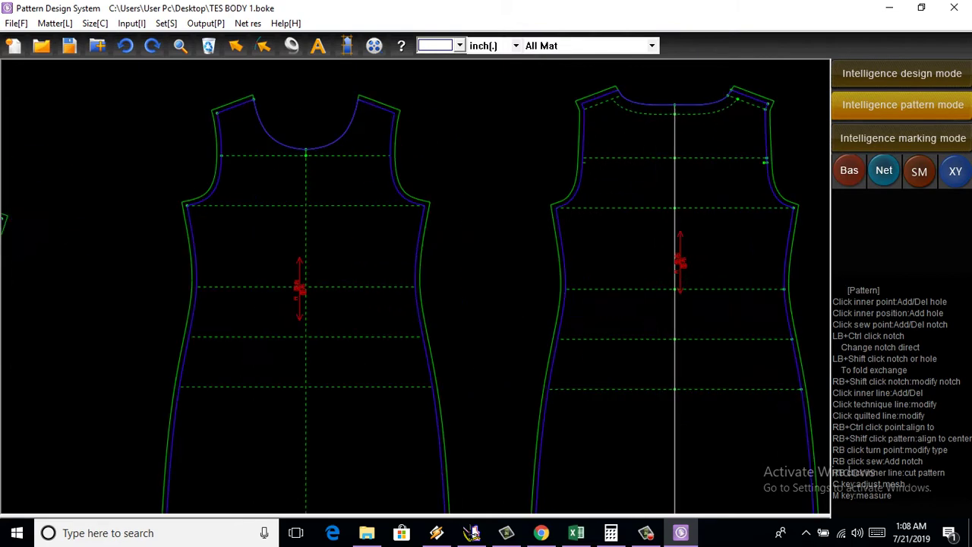
{"action": "scroll", "coordinate": [675, 174], "scroll_direction": "down", "scroll_amount": 1}
{"action": "scroll", "coordinate": [675, 175], "scroll_direction": "down", "scroll_amount": 1}
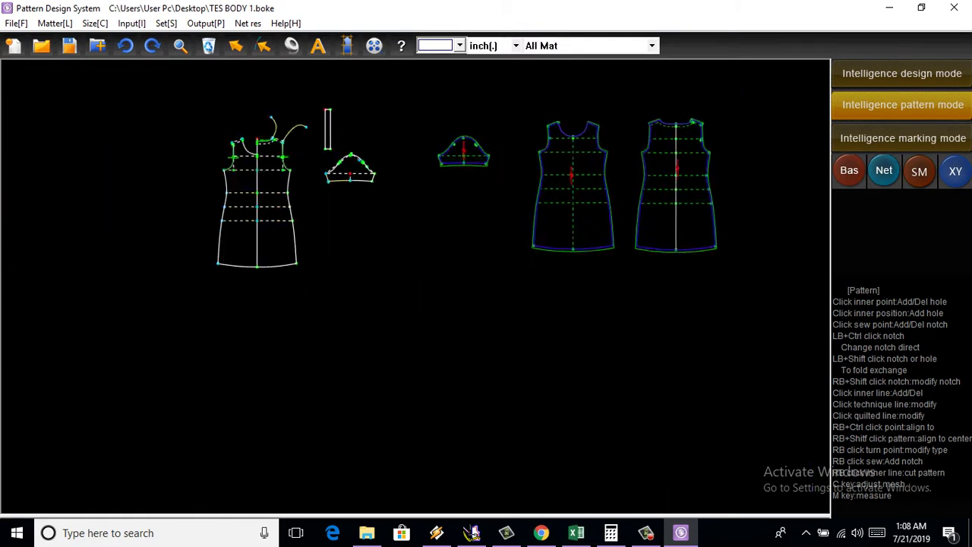
{"action": "scroll", "coordinate": [674, 174], "scroll_direction": "down", "scroll_amount": 2}
{"action": "scroll", "coordinate": [691, 168], "scroll_direction": "up", "scroll_amount": 1}
{"action": "scroll", "coordinate": [691, 168], "scroll_direction": "up", "scroll_amount": 1}
{"action": "scroll", "coordinate": [691, 168], "scroll_direction": "up", "scroll_amount": 1}
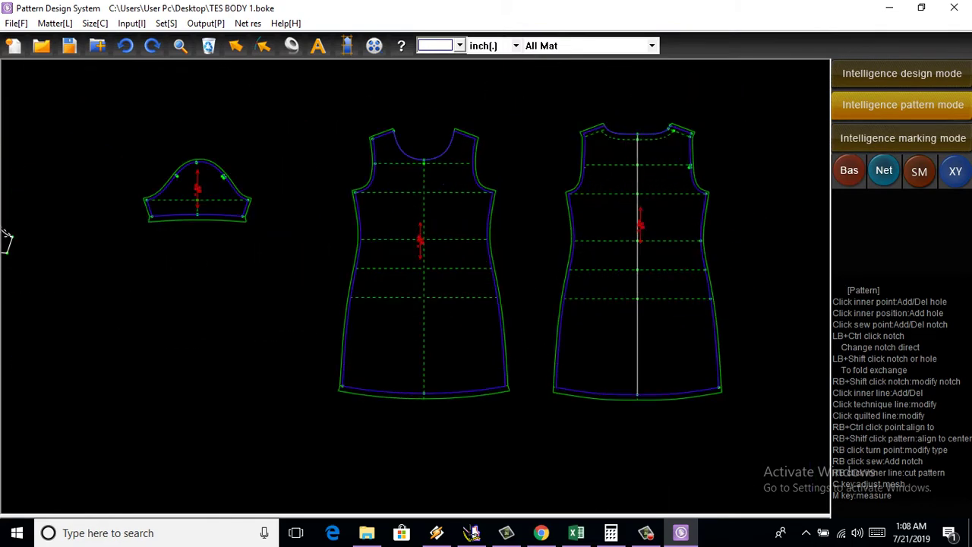
{"action": "scroll", "coordinate": [691, 168], "scroll_direction": "up", "scroll_amount": 1}
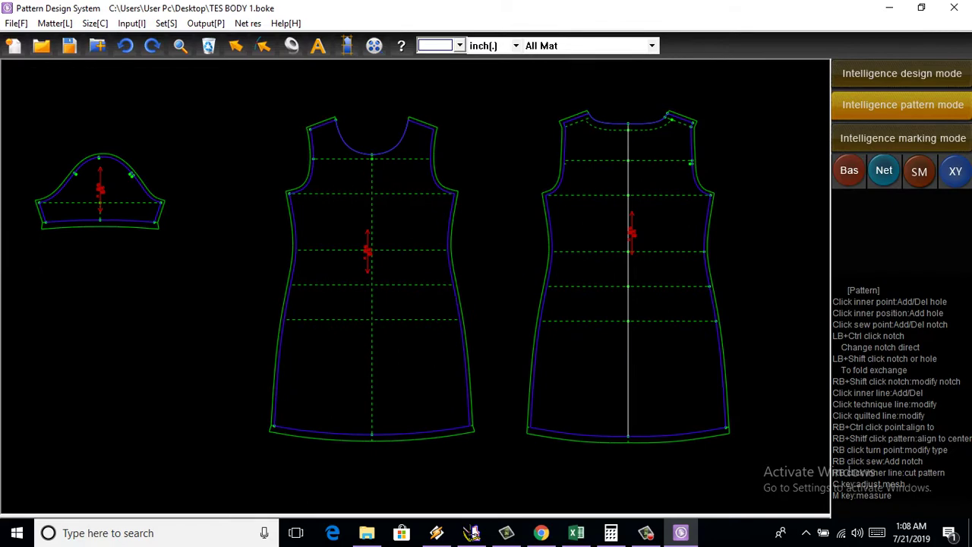
Step: Switch through Intelligence design mode to Intelligence pattern mode to show the drawing tool palette
{"action": "scroll", "coordinate": [668, 189], "scroll_direction": "up", "scroll_amount": 1}
{"action": "scroll", "coordinate": [669, 189], "scroll_direction": "up", "scroll_amount": 1}
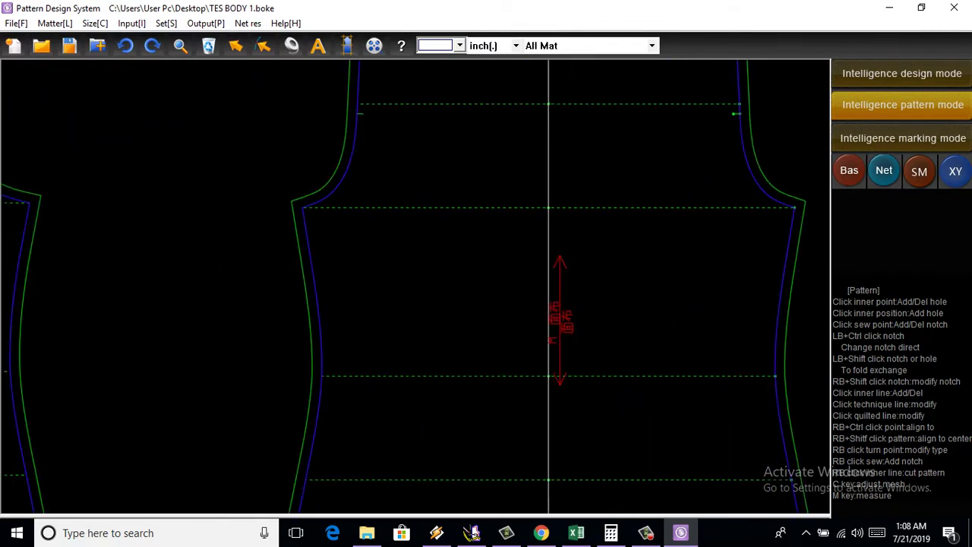
{"action": "scroll", "coordinate": [661, 183], "scroll_direction": "down", "scroll_amount": 2}
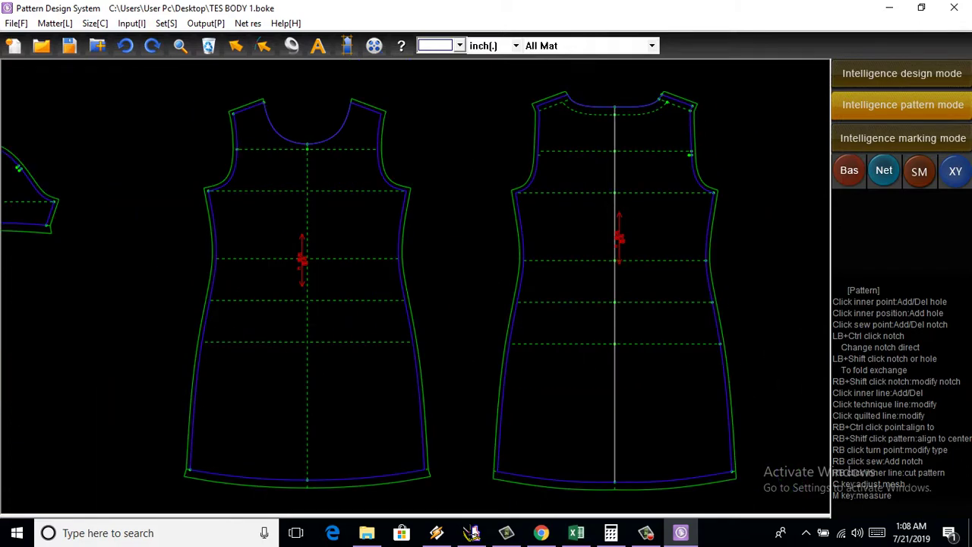
{"action": "scroll", "coordinate": [293, 195], "scroll_direction": "up", "scroll_amount": 1}
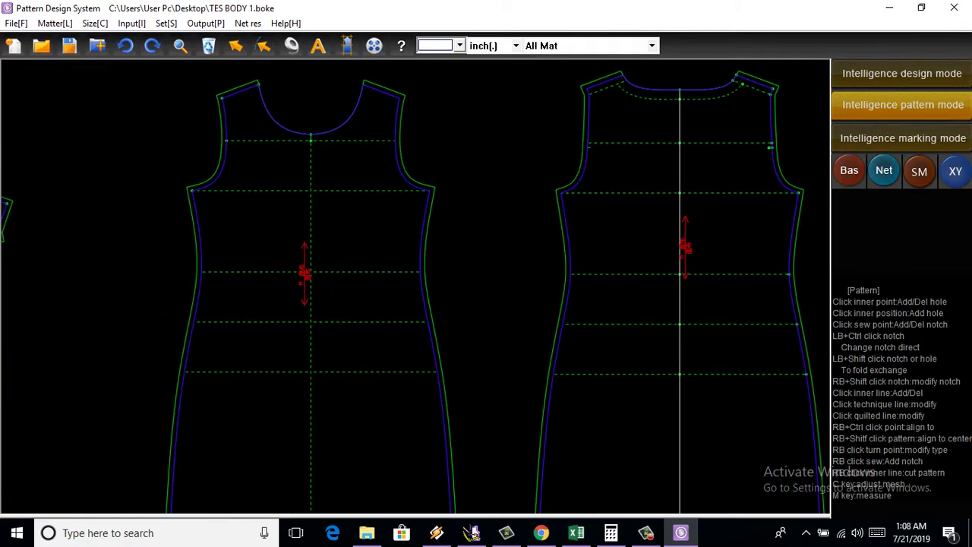
{"action": "scroll", "coordinate": [415, 285], "scroll_direction": "down", "scroll_amount": 2}
{"action": "scroll", "coordinate": [283, 221], "scroll_direction": "up", "scroll_amount": 3}
{"action": "scroll", "coordinate": [385, 232], "scroll_direction": "down", "scroll_amount": 3}
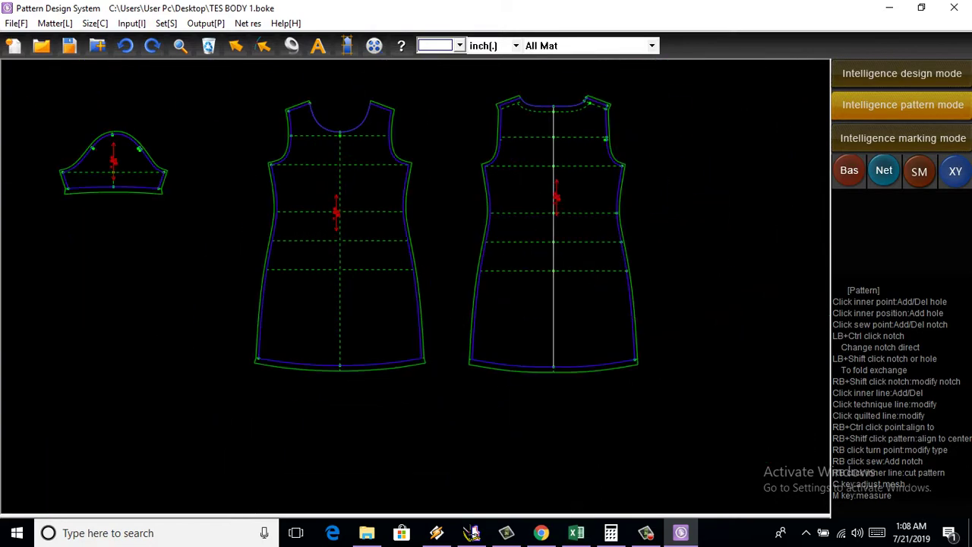
{"action": "scroll", "coordinate": [398, 332], "scroll_direction": "up", "scroll_amount": 4}
{"action": "scroll", "coordinate": [322, 304], "scroll_direction": "down", "scroll_amount": 2}
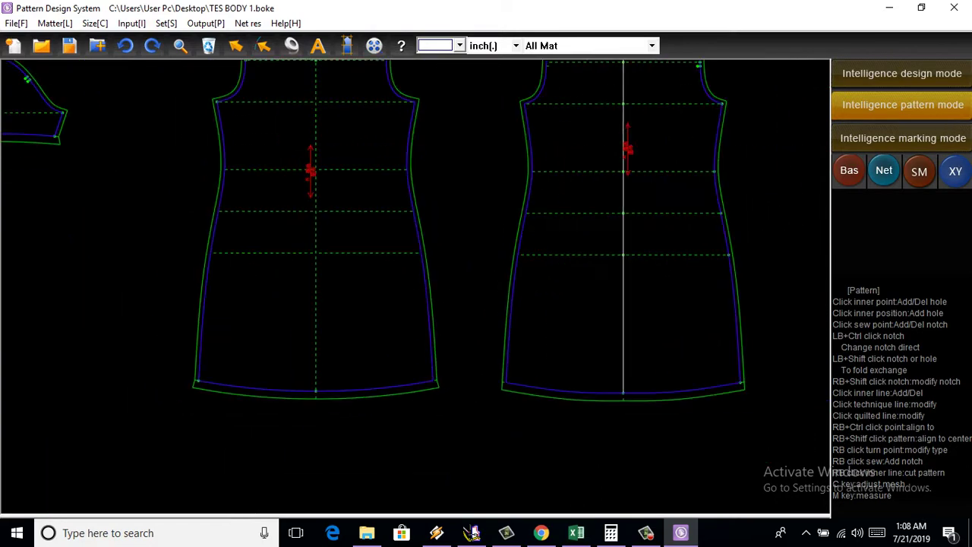
{"action": "scroll", "coordinate": [654, 304], "scroll_direction": "down", "scroll_amount": 3}
{"action": "scroll", "coordinate": [683, 266], "scroll_direction": "up", "scroll_amount": 3}
{"action": "scroll", "coordinate": [608, 265], "scroll_direction": "up", "scroll_amount": 3}
{"action": "scroll", "coordinate": [357, 240], "scroll_direction": "down", "scroll_amount": 3}
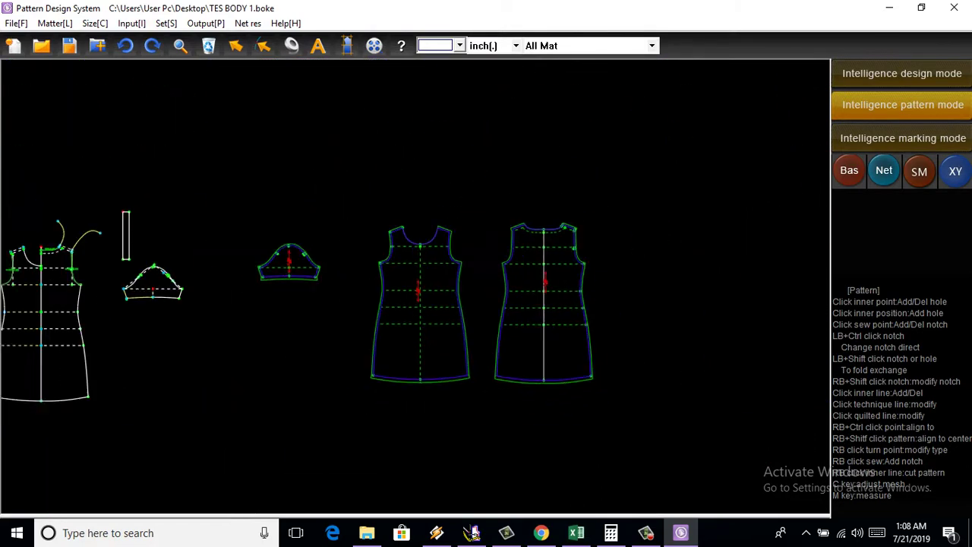
{"action": "scroll", "coordinate": [357, 240], "scroll_direction": "up", "scroll_amount": 3}
{"action": "left_click", "coordinate": [902, 73]}
{"action": "left_click", "coordinate": [903, 105]}
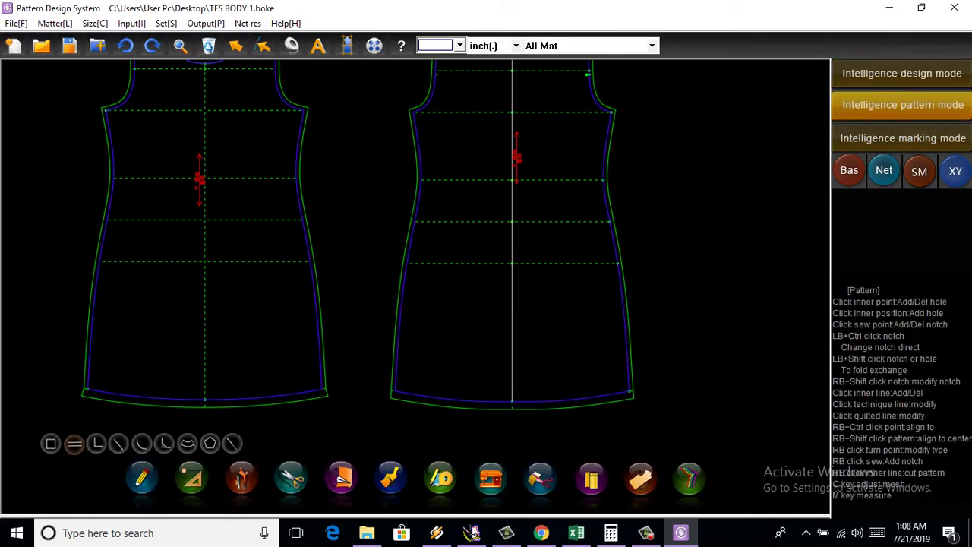
Step: Use the Parallel tool on the front side seam and centre line to read the 11.311 hem length
{"action": "left_click", "coordinate": [73, 443]}
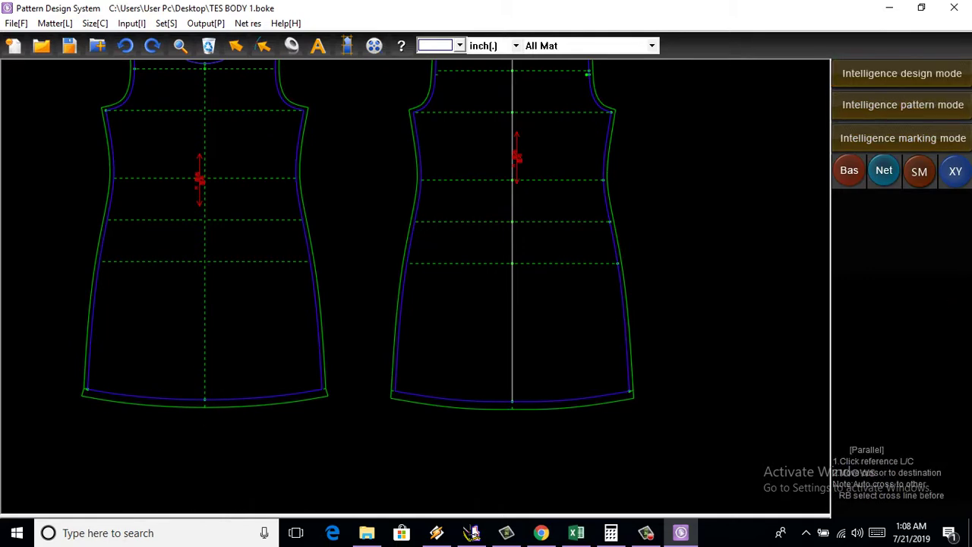
{"action": "left_click", "coordinate": [89, 357]}
{"action": "scroll", "coordinate": [140, 367], "scroll_direction": "up", "scroll_amount": 2}
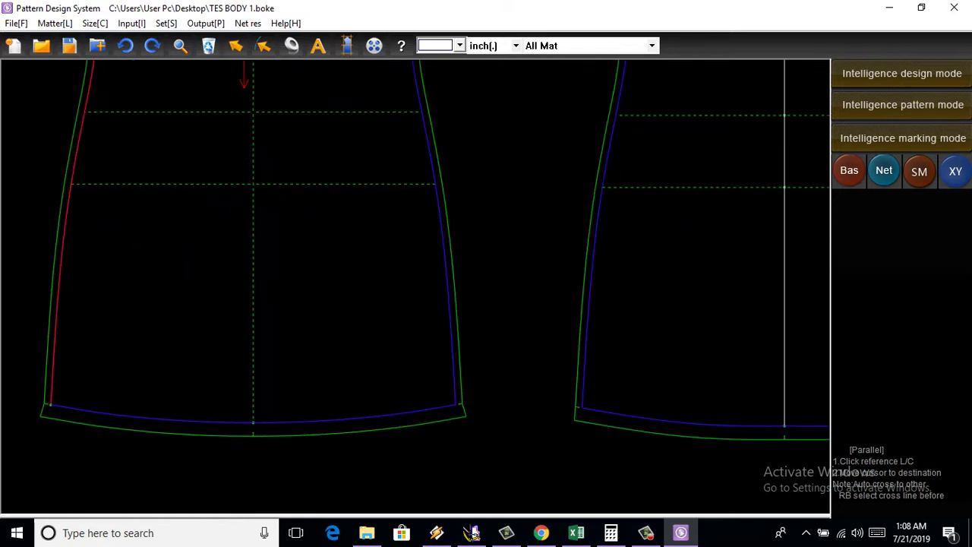
{"action": "left_click", "coordinate": [253, 422]}
{"action": "scroll", "coordinate": [418, 251], "scroll_direction": "down", "scroll_amount": 3}
Step: Abandon that parallel line, bring the drawing tools back and reselect the Parallel tool
{"action": "left_click", "coordinate": [903, 104]}
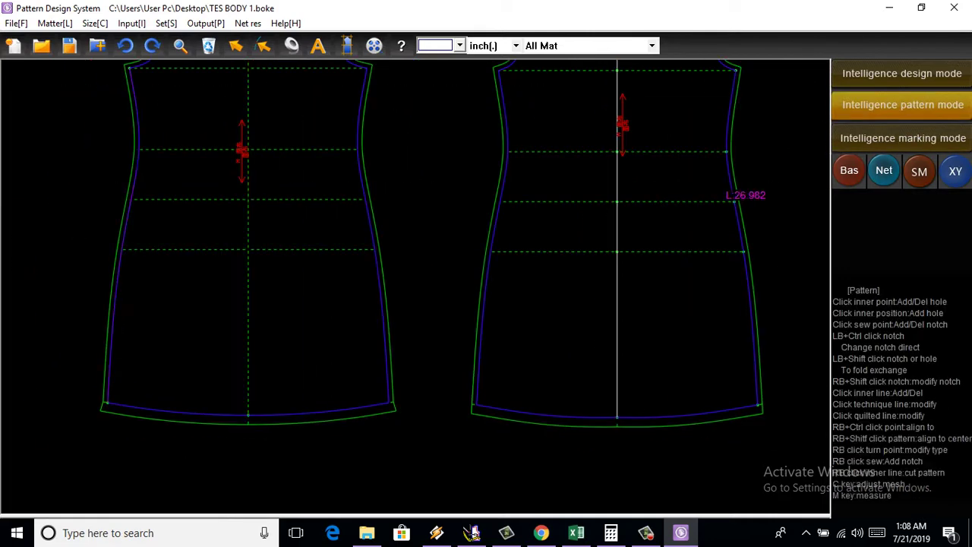
{"action": "scroll", "coordinate": [200, 383], "scroll_direction": "up", "scroll_amount": 1}
{"action": "scroll", "coordinate": [201, 383], "scroll_direction": "up", "scroll_amount": 1}
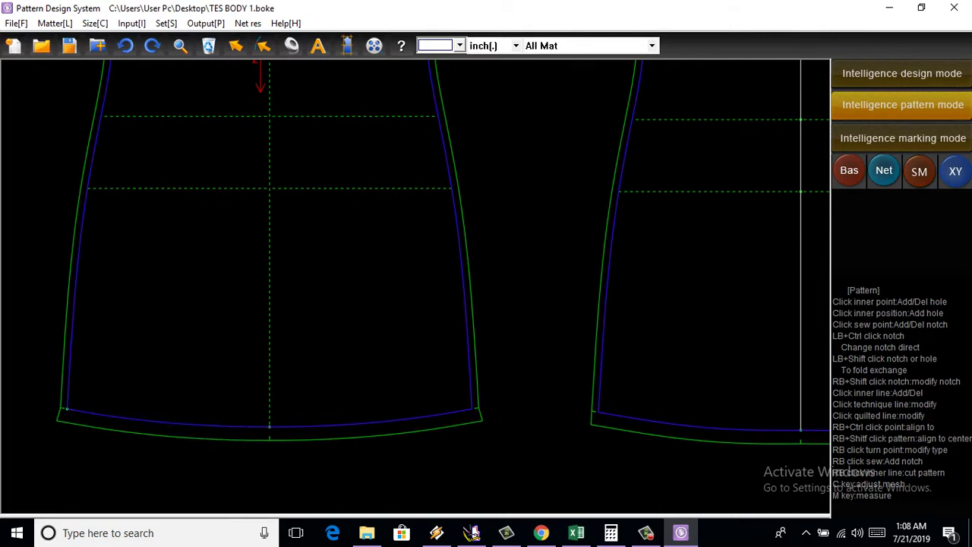
{"action": "right_click", "coordinate": [228, 437]}
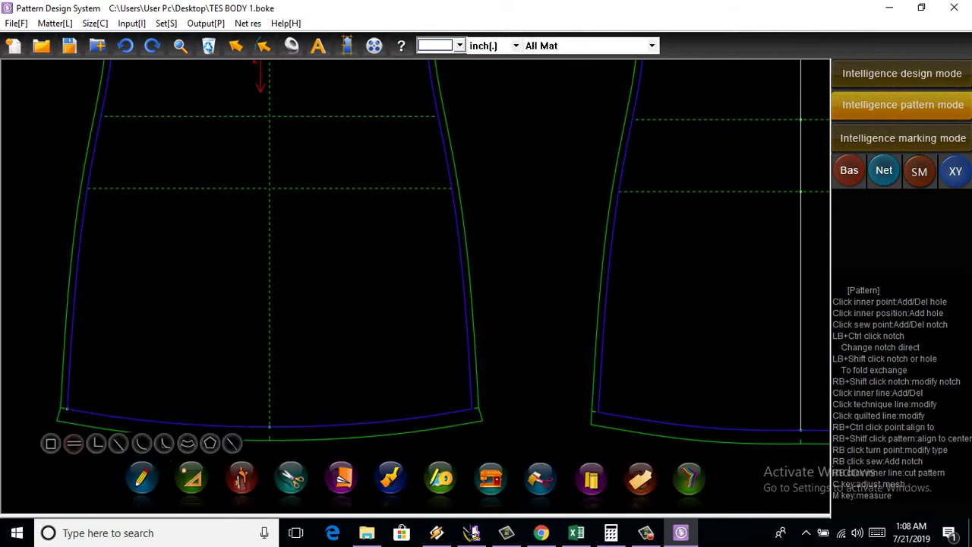
{"action": "left_click", "coordinate": [74, 443]}
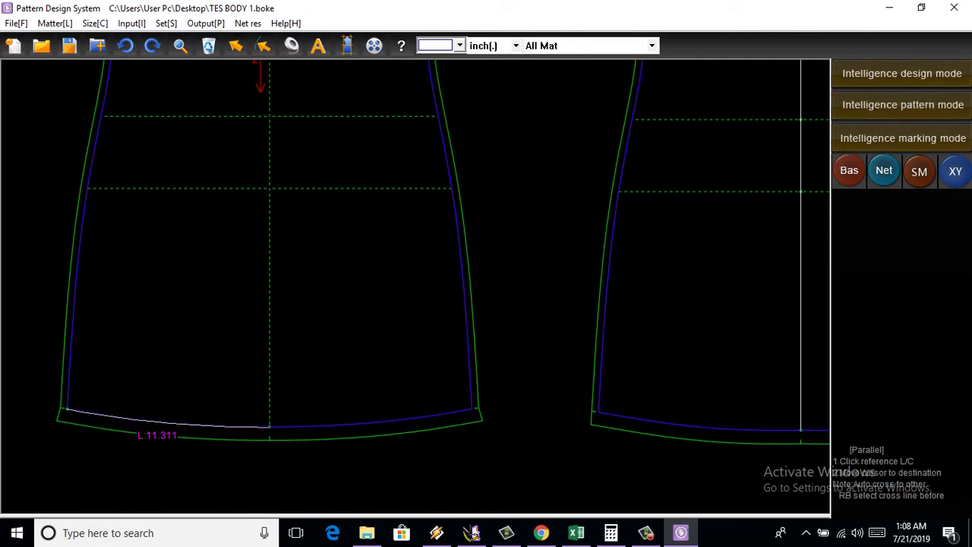
{"action": "scroll", "coordinate": [240, 410], "scroll_direction": "down", "scroll_amount": 5}
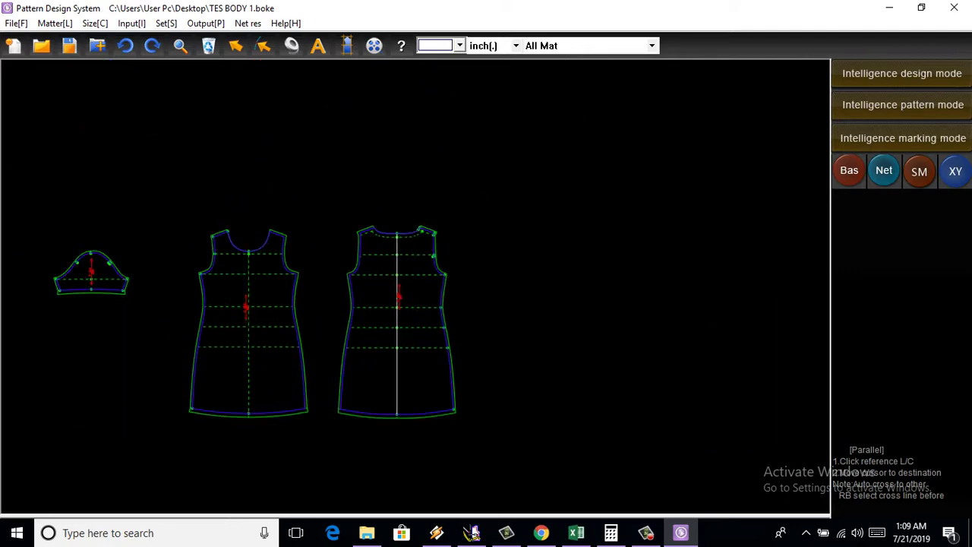
{"action": "scroll", "coordinate": [424, 416], "scroll_direction": "up", "scroll_amount": 2}
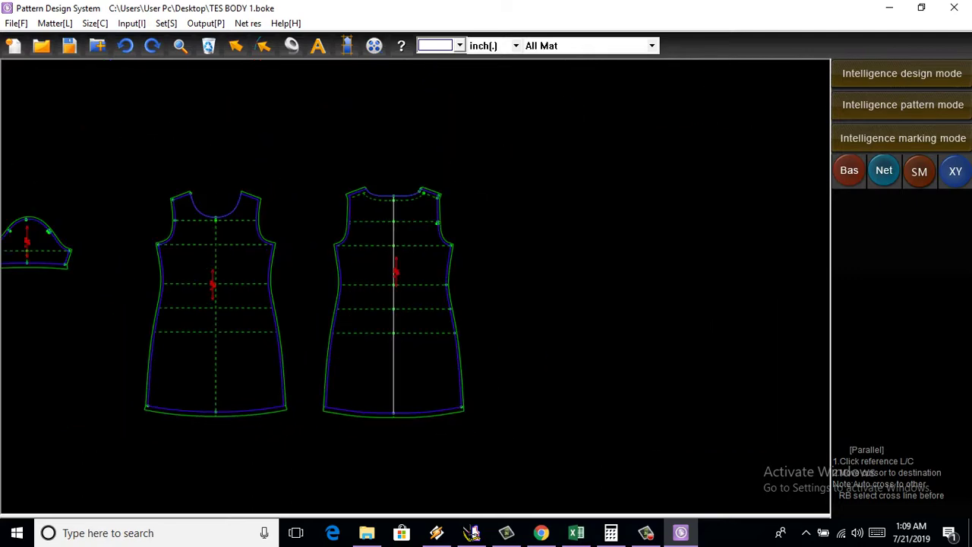
{"action": "scroll", "coordinate": [424, 416], "scroll_direction": "up", "scroll_amount": 2}
{"action": "scroll", "coordinate": [423, 417], "scroll_direction": "up", "scroll_amount": 1}
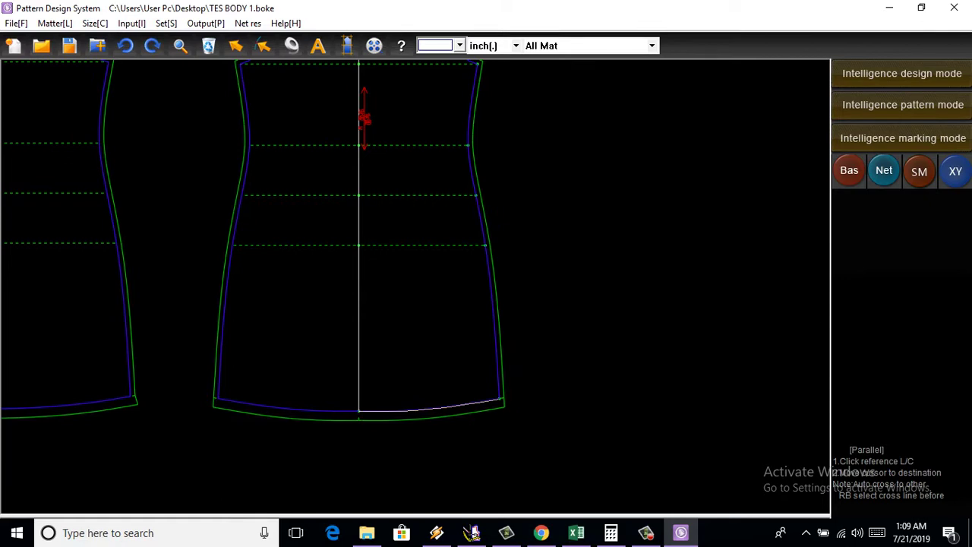
Step: In design mode, draw a parallel copy 0.75 above the right-side hem curve
{"action": "left_click", "coordinate": [902, 73]}
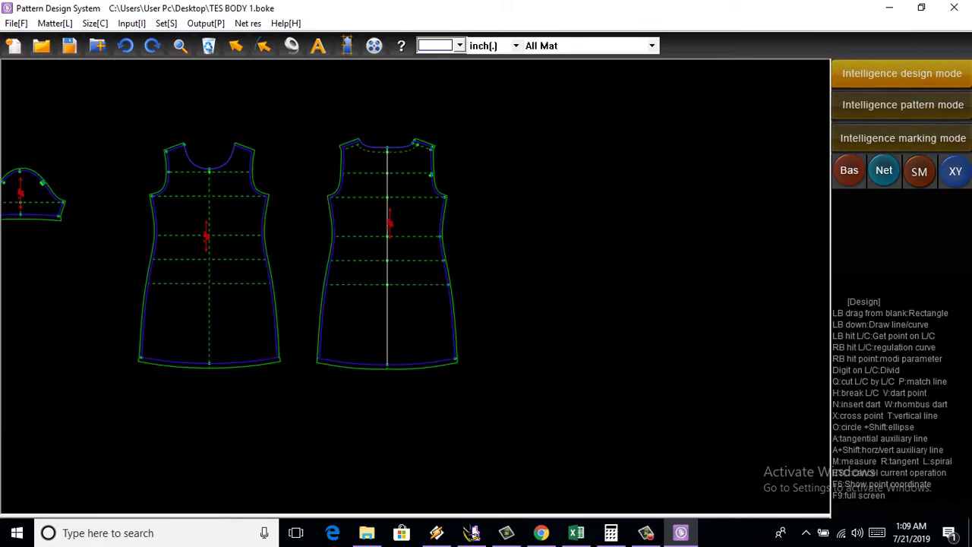
{"action": "scroll", "coordinate": [452, 364], "scroll_direction": "down", "scroll_amount": 2}
{"action": "scroll", "coordinate": [452, 365], "scroll_direction": "up", "scroll_amount": 1}
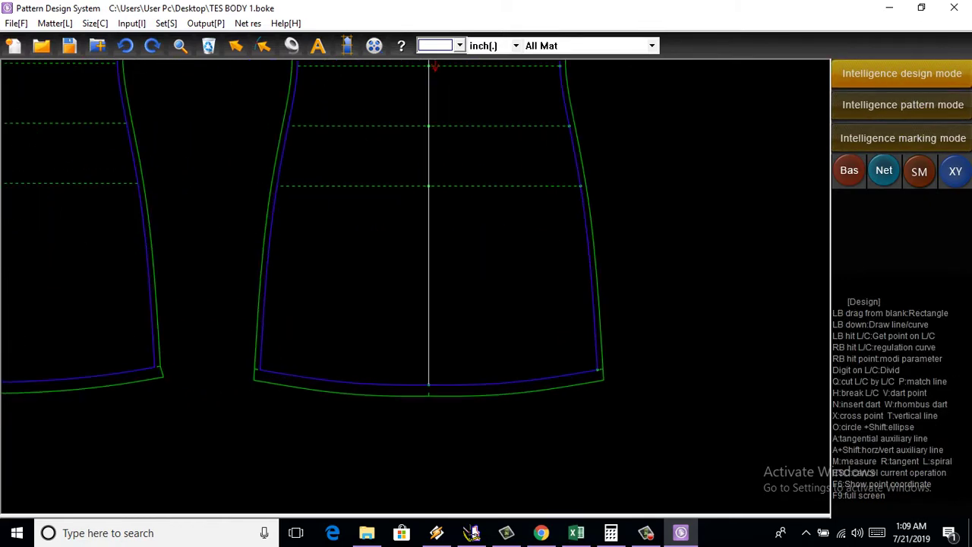
{"action": "scroll", "coordinate": [452, 364], "scroll_direction": "down", "scroll_amount": 2}
{"action": "scroll", "coordinate": [452, 365], "scroll_direction": "down", "scroll_amount": 2}
{"action": "scroll", "coordinate": [138, 372], "scroll_direction": "up", "scroll_amount": 1}
{"action": "scroll", "coordinate": [138, 372], "scroll_direction": "up", "scroll_amount": 2}
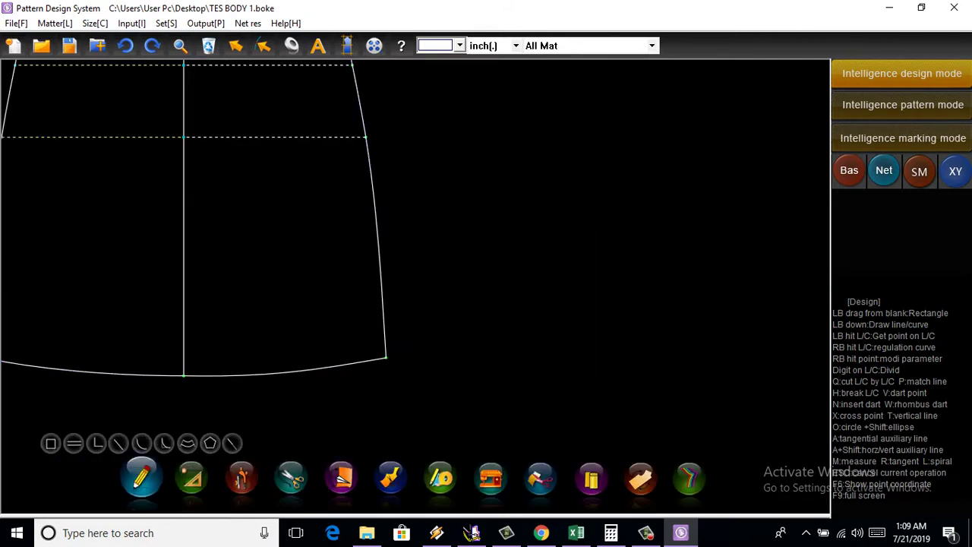
{"action": "left_click", "coordinate": [187, 443]}
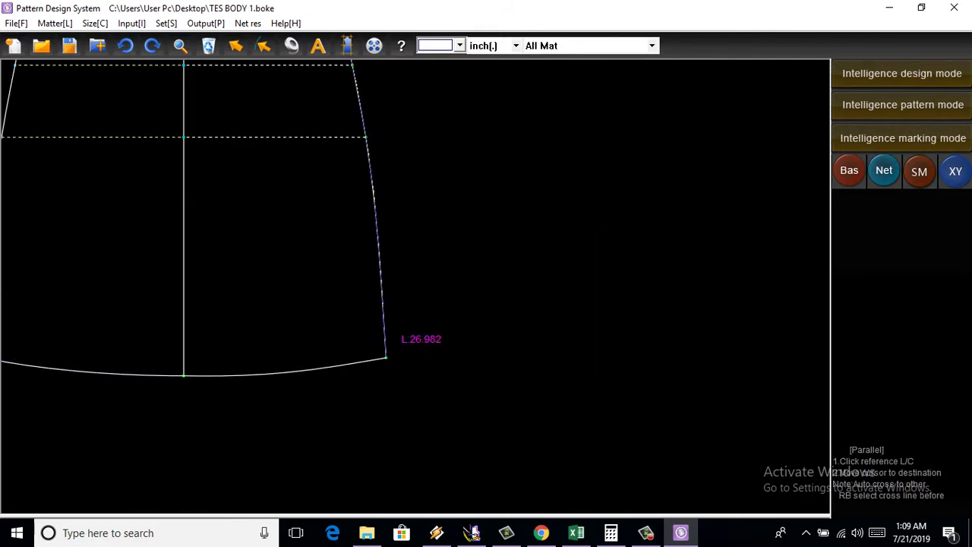
{"action": "left_click", "coordinate": [382, 304]}
{"action": "left_click", "coordinate": [184, 228]}
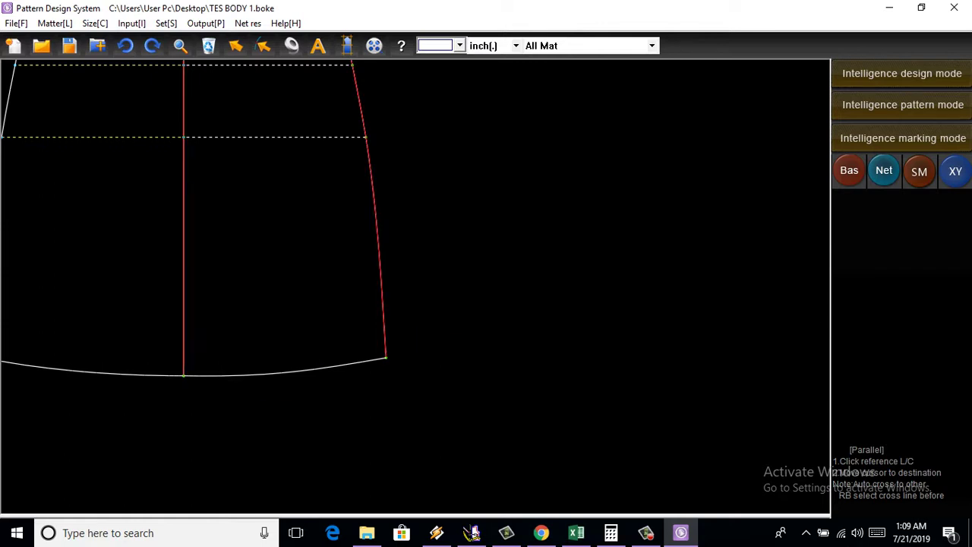
{"action": "left_click", "coordinate": [304, 368]}
{"action": "left_click", "coordinate": [281, 342]}
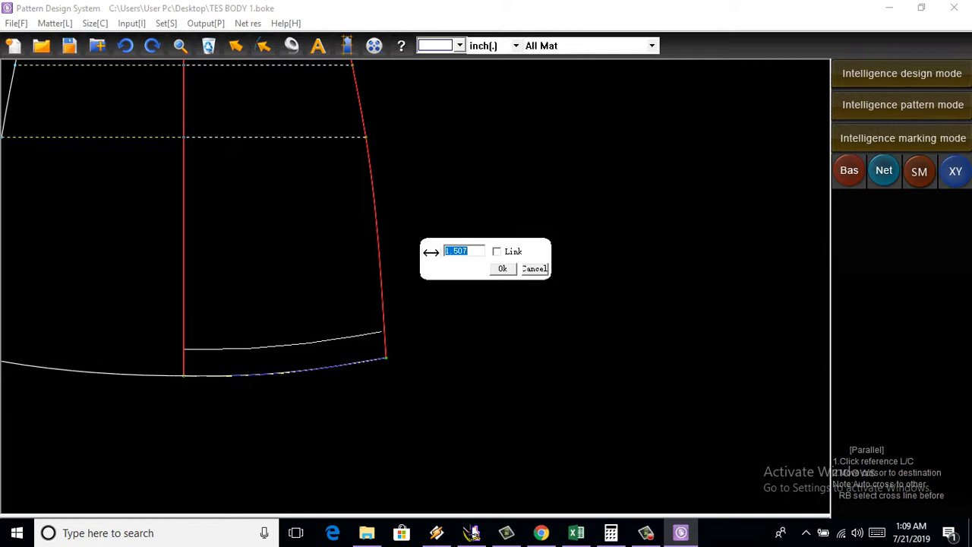
{"action": "key", "text": "space"}
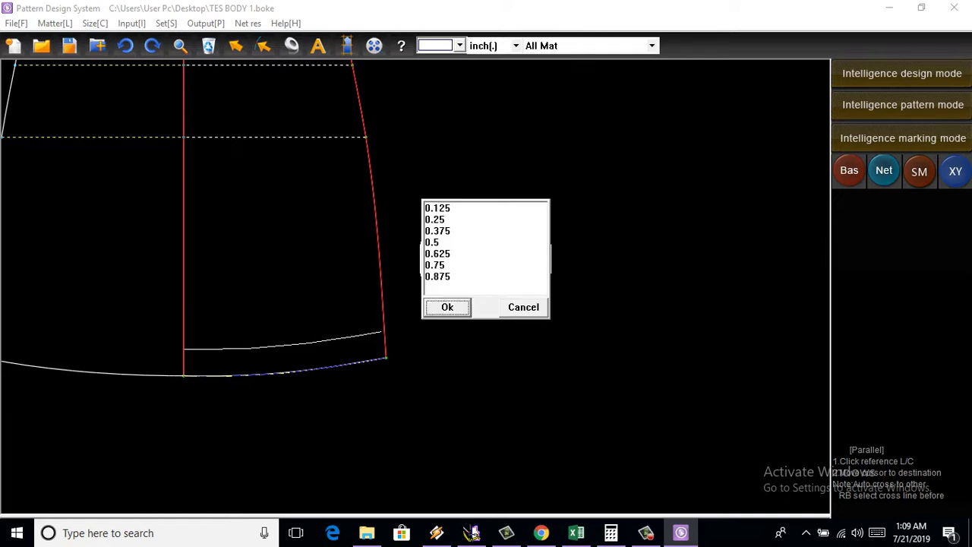
{"action": "double_click", "coordinate": [437, 264]}
{"action": "key", "text": "Return"}
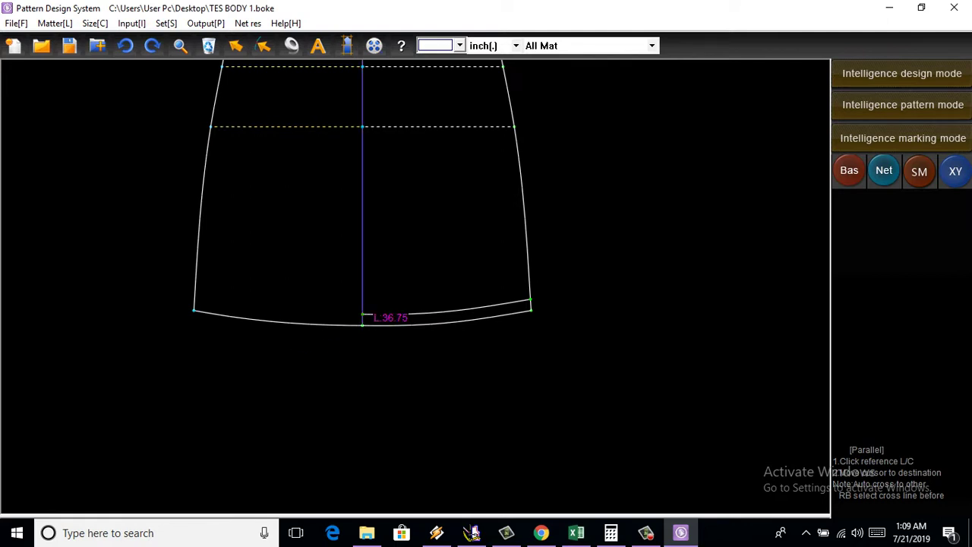
Step: Draw a parallel copy 0.75 above the left hem curve
{"action": "left_click", "coordinate": [362, 304]}
{"action": "left_click", "coordinate": [197, 266]}
{"action": "left_click", "coordinate": [273, 320]}
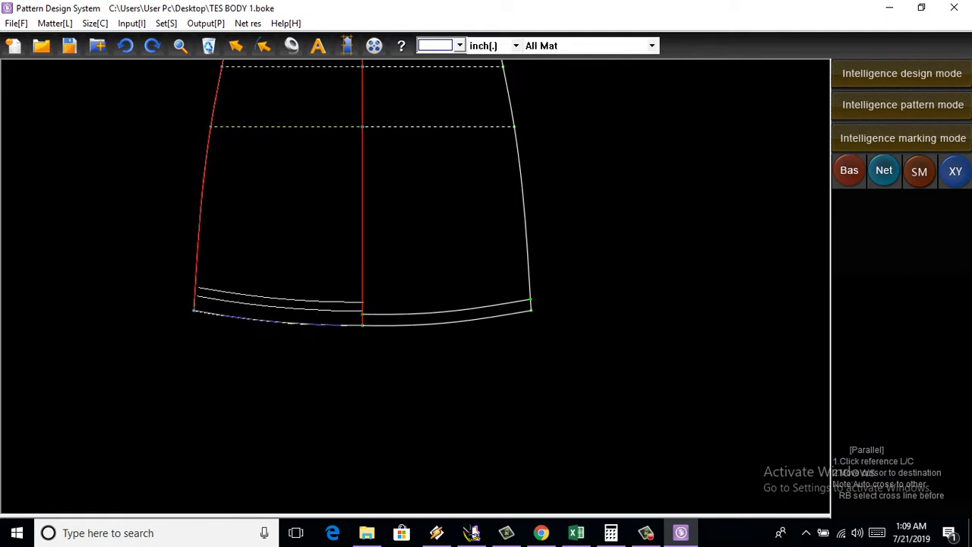
{"action": "left_click", "coordinate": [281, 297]}
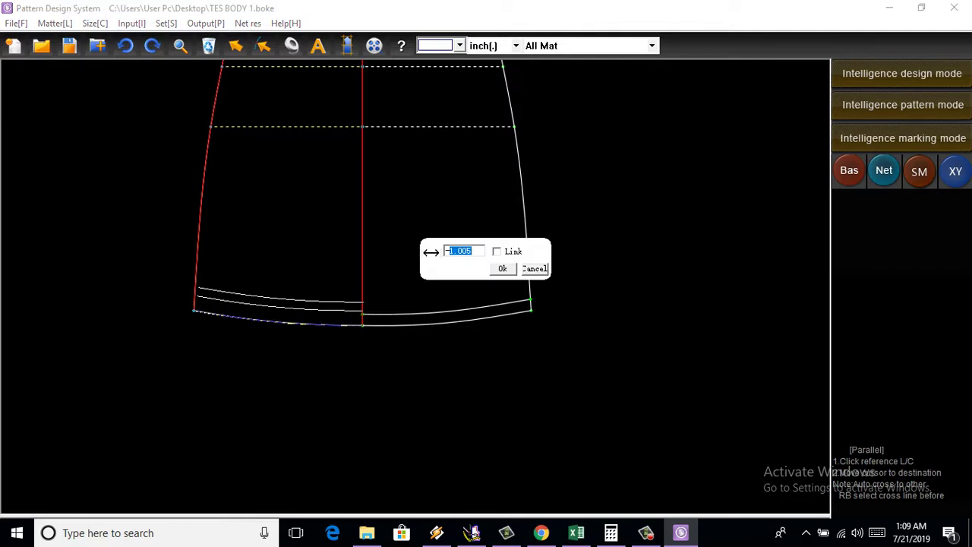
{"action": "left_click", "coordinate": [431, 252]}
{"action": "double_click", "coordinate": [435, 265]}
{"action": "left_click", "coordinate": [502, 268]}
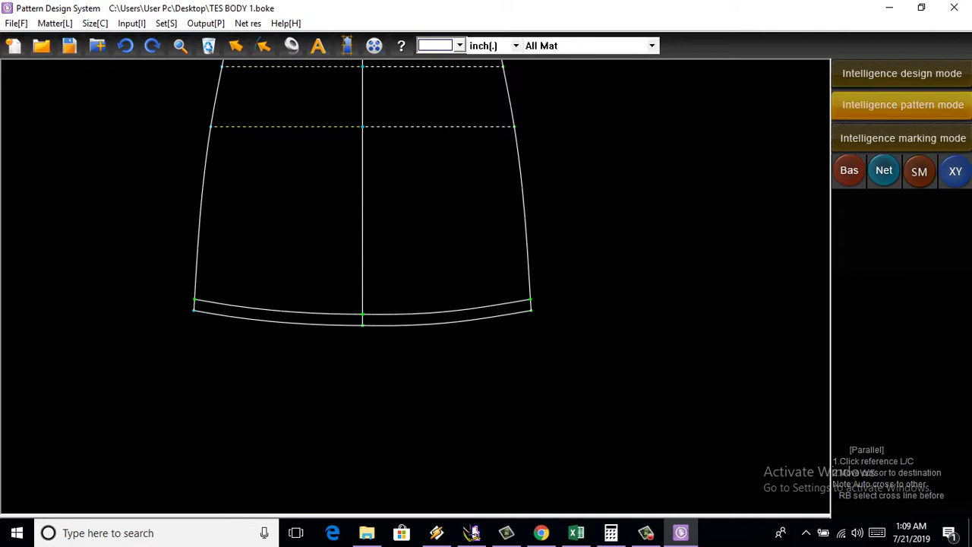
{"action": "key", "text": "Escape"}
Step: Change the upper hem curve's line type to dashed
{"action": "scroll", "coordinate": [432, 266], "scroll_direction": "up", "scroll_amount": 2}
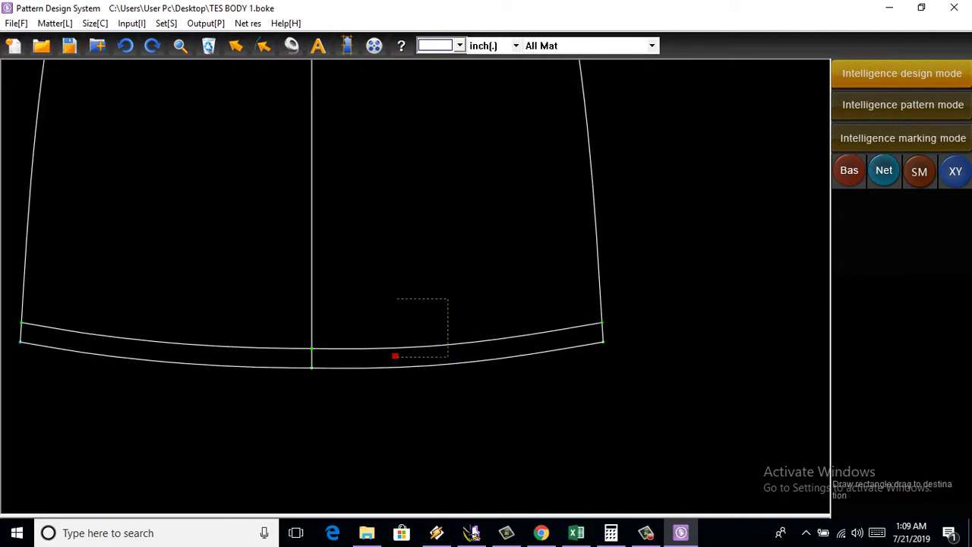
{"action": "left_click_drag", "start_coordinate": [445, 299], "coordinate": [397, 353]}
{"action": "scroll", "coordinate": [397, 353], "scroll_direction": "up", "scroll_amount": 1}
{"action": "right_click", "coordinate": [271, 304]}
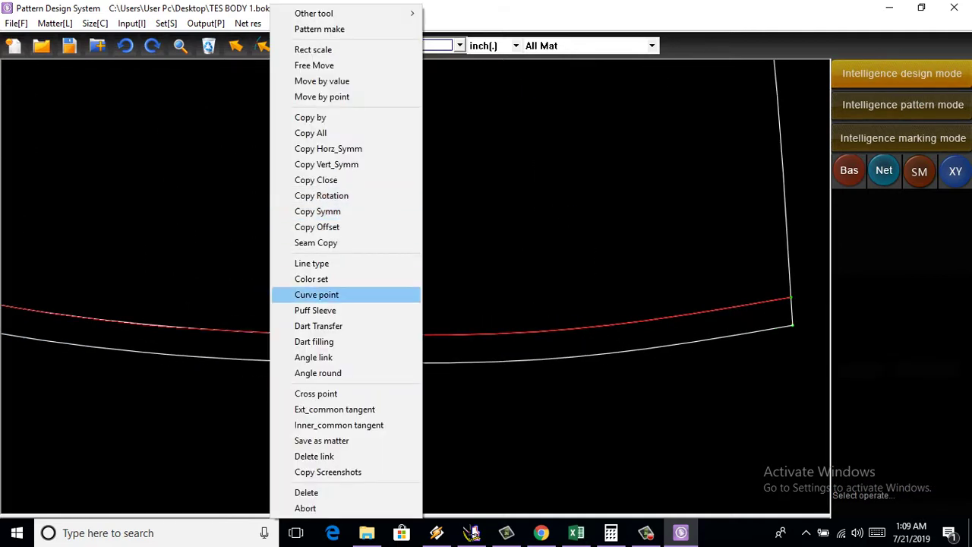
{"action": "left_click", "coordinate": [312, 263]}
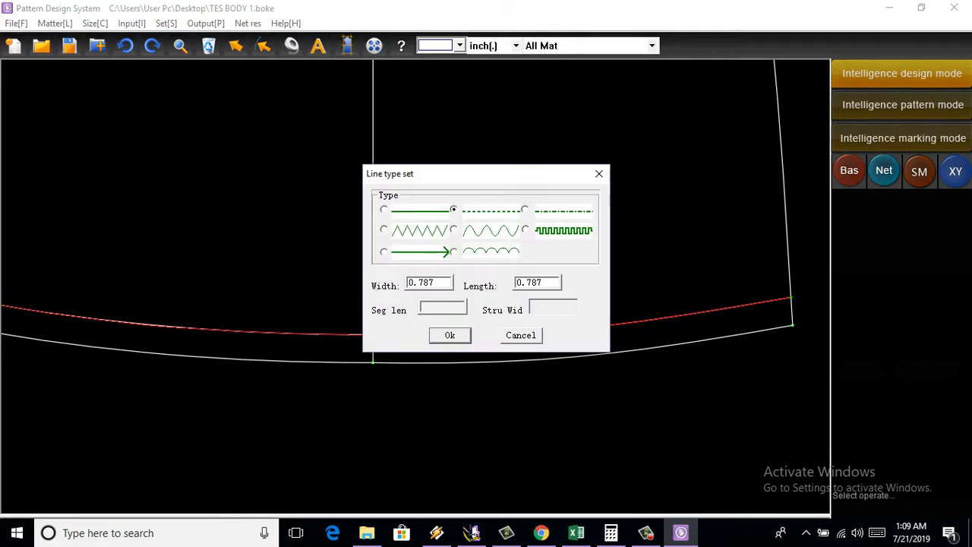
{"action": "left_click", "coordinate": [450, 335]}
{"action": "scroll", "coordinate": [411, 250], "scroll_direction": "down", "scroll_amount": 2}
{"action": "scroll", "coordinate": [410, 251], "scroll_direction": "down", "scroll_amount": 2}
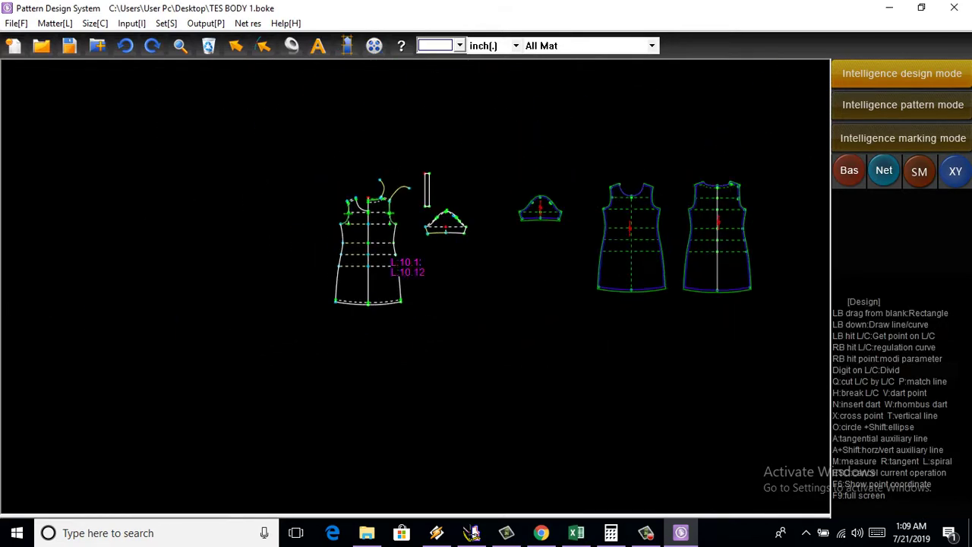
{"action": "scroll", "coordinate": [405, 262], "scroll_direction": "up", "scroll_amount": 1}
{"action": "scroll", "coordinate": [410, 251], "scroll_direction": "down", "scroll_amount": 2}
{"action": "scroll", "coordinate": [521, 282], "scroll_direction": "up", "scroll_amount": 3}
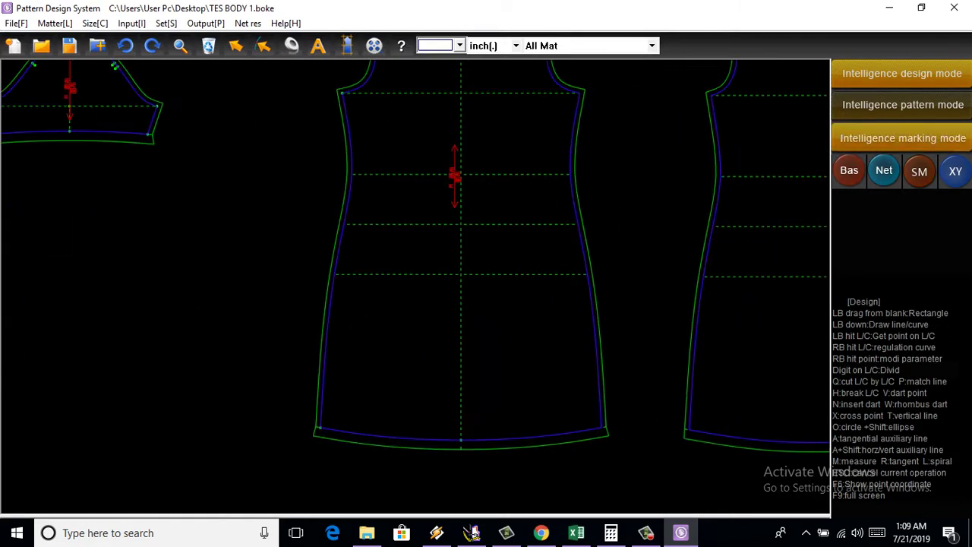
{"action": "scroll", "coordinate": [479, 252], "scroll_direction": "down", "scroll_amount": 2}
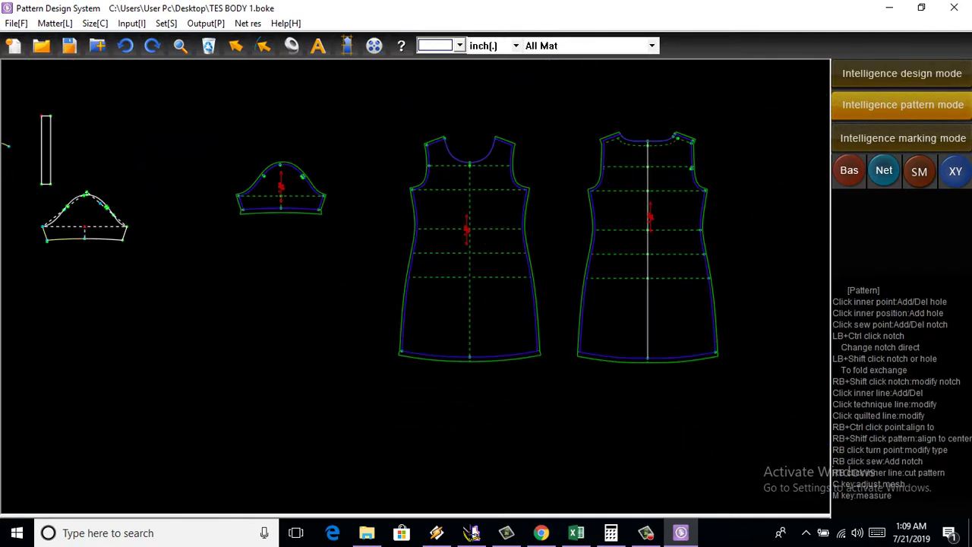
{"action": "scroll", "coordinate": [297, 214], "scroll_direction": "up", "scroll_amount": 2}
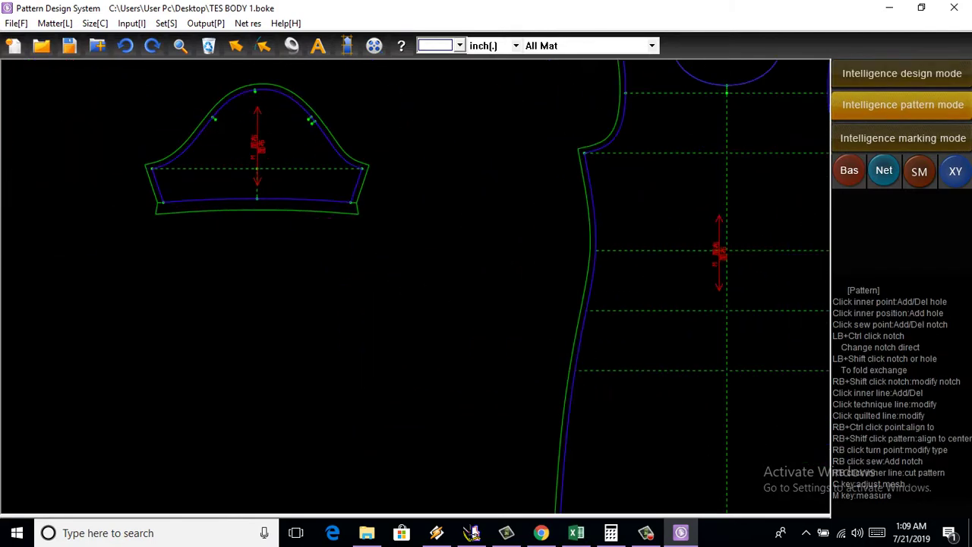
{"action": "scroll", "coordinate": [429, 276], "scroll_direction": "down", "scroll_amount": 1}
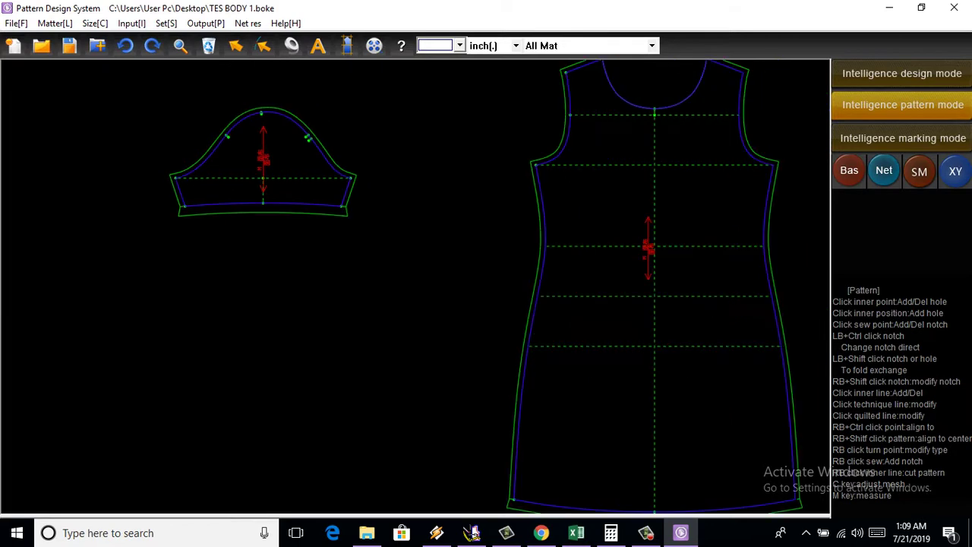
{"action": "scroll", "coordinate": [429, 276], "scroll_direction": "down", "scroll_amount": 1}
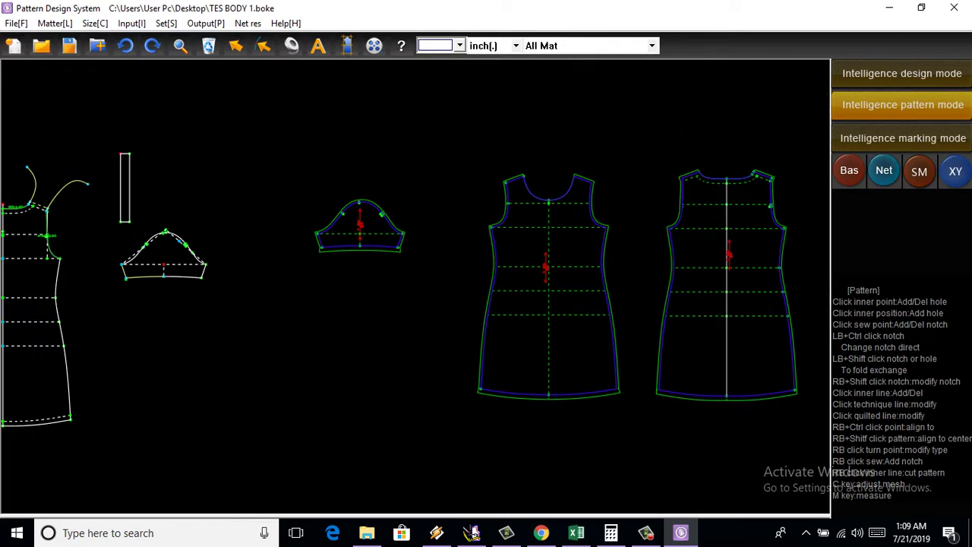
{"action": "scroll", "coordinate": [592, 388], "scroll_direction": "up", "scroll_amount": 1}
{"action": "scroll", "coordinate": [592, 388], "scroll_direction": "up", "scroll_amount": 1}
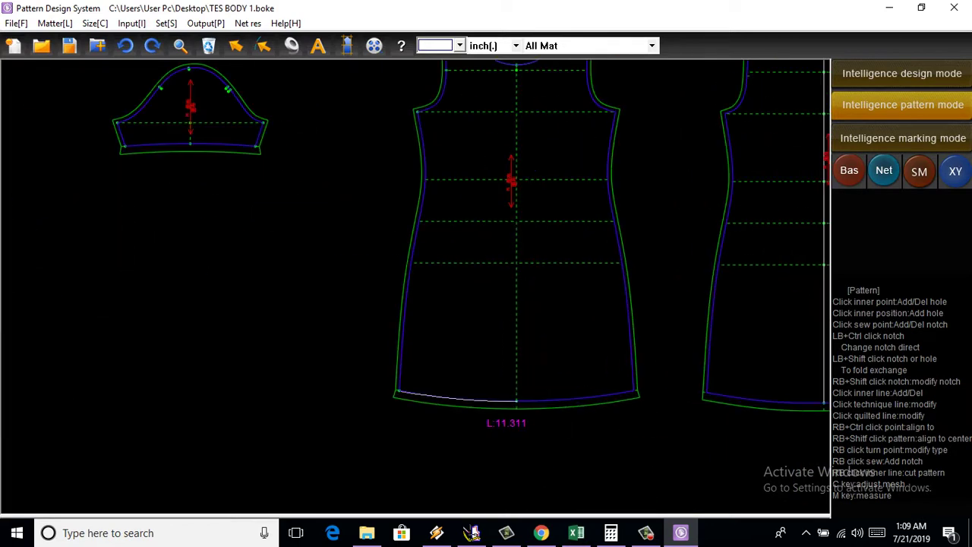
{"action": "scroll", "coordinate": [399, 376], "scroll_direction": "down", "scroll_amount": 2}
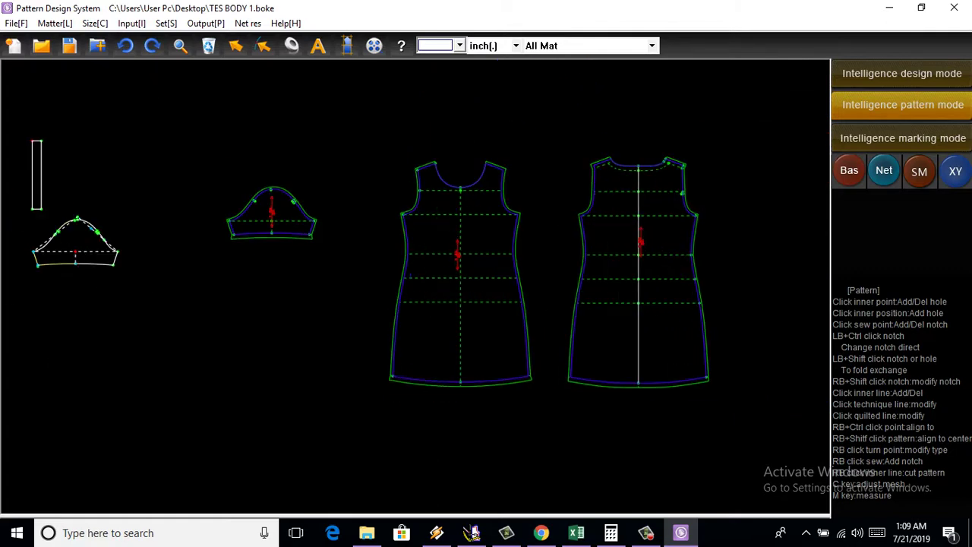
{"action": "scroll", "coordinate": [461, 205], "scroll_direction": "up", "scroll_amount": 2}
{"action": "scroll", "coordinate": [460, 206], "scroll_direction": "up", "scroll_amount": 1}
{"action": "scroll", "coordinate": [461, 205], "scroll_direction": "down", "scroll_amount": 1}
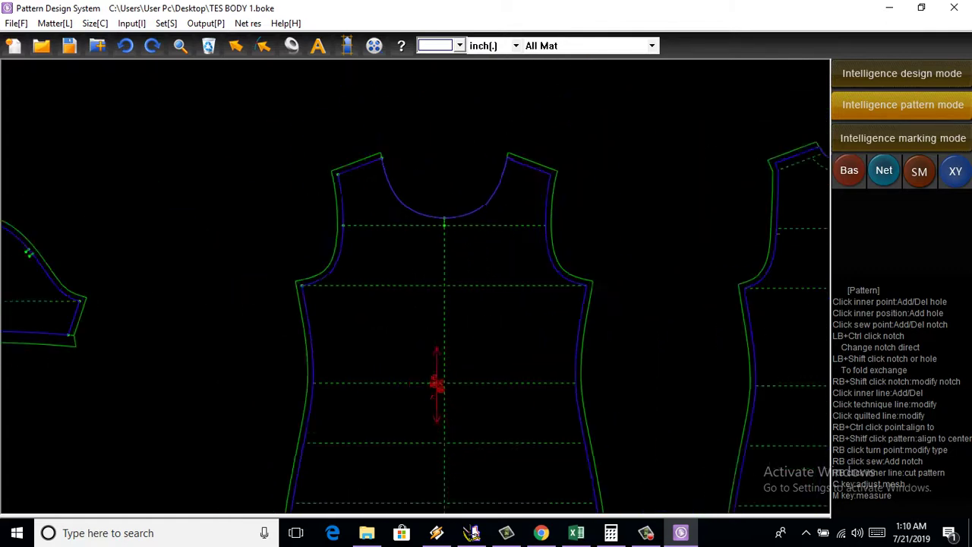
{"action": "scroll", "coordinate": [441, 289], "scroll_direction": "up", "scroll_amount": 1}
{"action": "scroll", "coordinate": [441, 289], "scroll_direction": "down", "scroll_amount": 2}
{"action": "scroll", "coordinate": [441, 289], "scroll_direction": "down", "scroll_amount": 1}
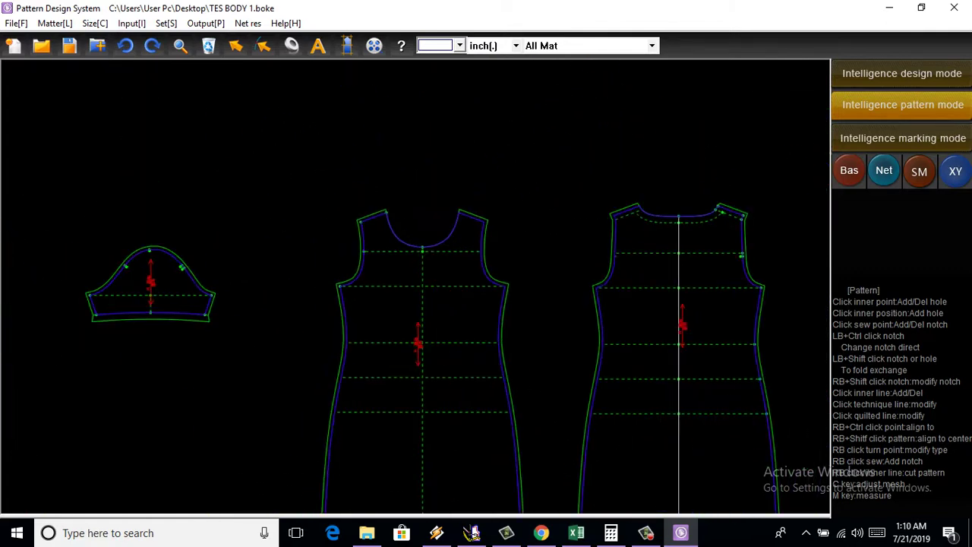
{"action": "scroll", "coordinate": [163, 302], "scroll_direction": "up", "scroll_amount": 1}
{"action": "scroll", "coordinate": [163, 303], "scroll_direction": "up", "scroll_amount": 2}
{"action": "scroll", "coordinate": [163, 302], "scroll_direction": "up", "scroll_amount": 1}
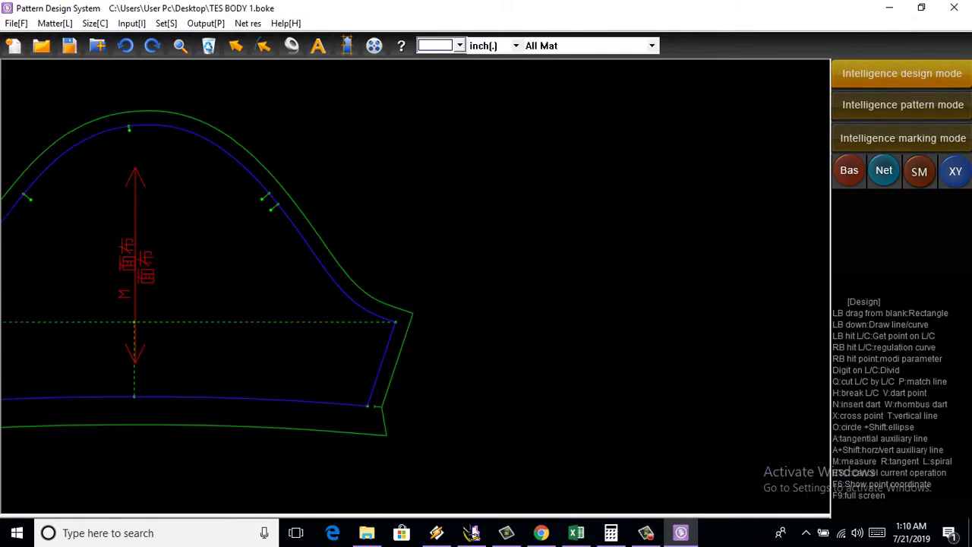
{"action": "scroll", "coordinate": [163, 302], "scroll_direction": "down", "scroll_amount": 2}
{"action": "scroll", "coordinate": [441, 296], "scroll_direction": "down", "scroll_amount": 2}
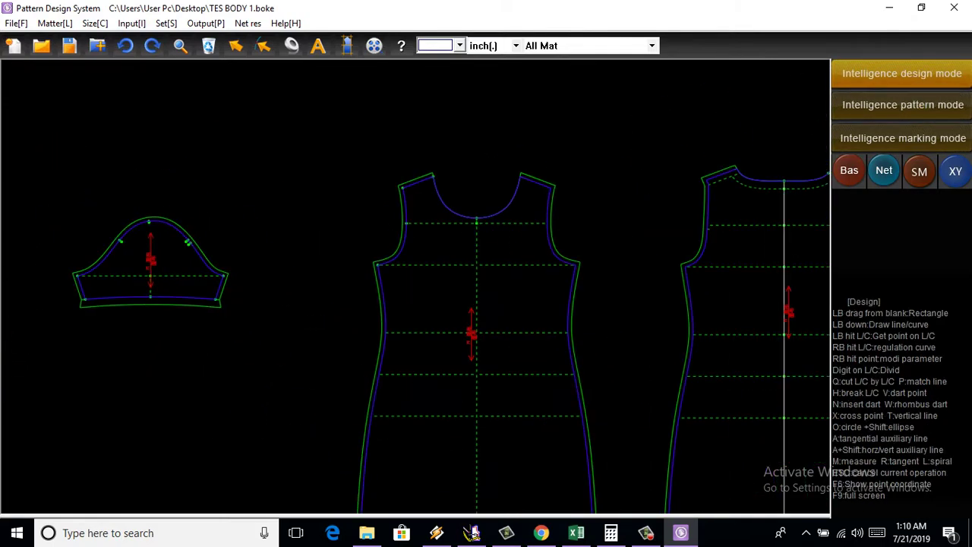
{"action": "scroll", "coordinate": [440, 297], "scroll_direction": "down", "scroll_amount": 1}
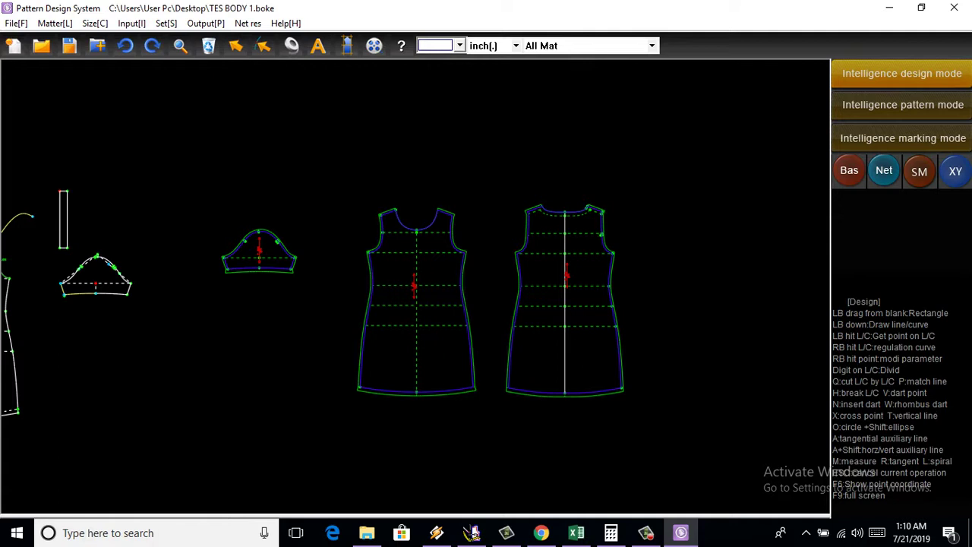
Step: Measure the front and back armhole curves, 8.852 and 8.815 inches, totalling 17.667
{"action": "key", "text": "m"}
{"action": "scroll", "coordinate": [447, 219], "scroll_direction": "up", "scroll_amount": 2}
{"action": "scroll", "coordinate": [447, 219], "scroll_direction": "up", "scroll_amount": 2}
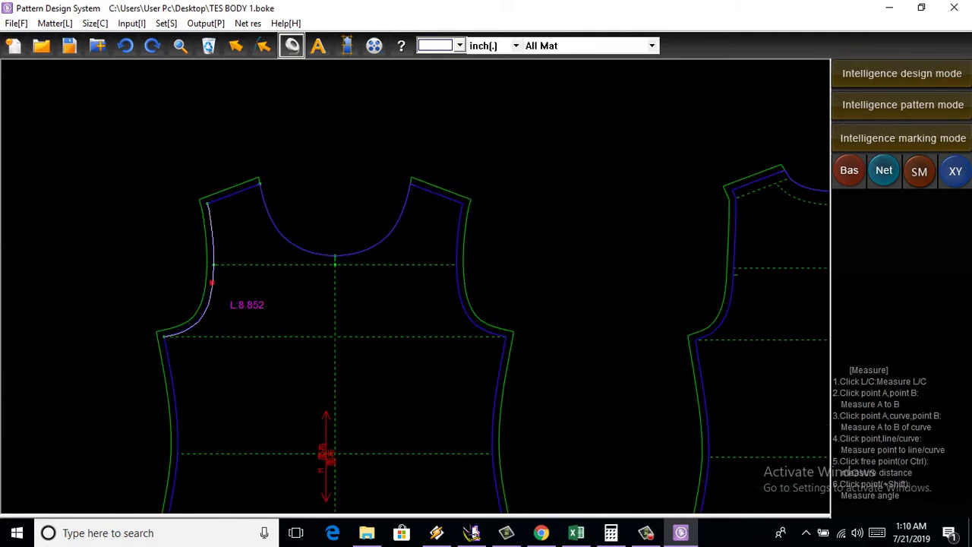
{"action": "left_click", "coordinate": [211, 304]}
{"action": "scroll", "coordinate": [297, 380], "scroll_direction": "down", "scroll_amount": 2}
{"action": "scroll", "coordinate": [296, 380], "scroll_direction": "down", "scroll_amount": 2}
{"action": "scroll", "coordinate": [296, 380], "scroll_direction": "down", "scroll_amount": 2}
{"action": "scroll", "coordinate": [359, 375], "scroll_direction": "up", "scroll_amount": 2}
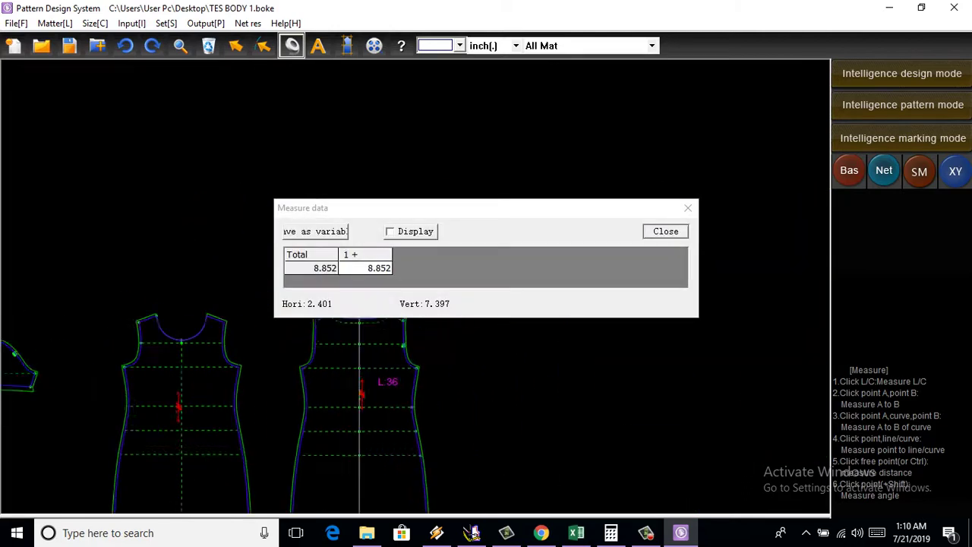
{"action": "scroll", "coordinate": [358, 376], "scroll_direction": "up", "scroll_amount": 1}
{"action": "left_click", "coordinate": [425, 363]}
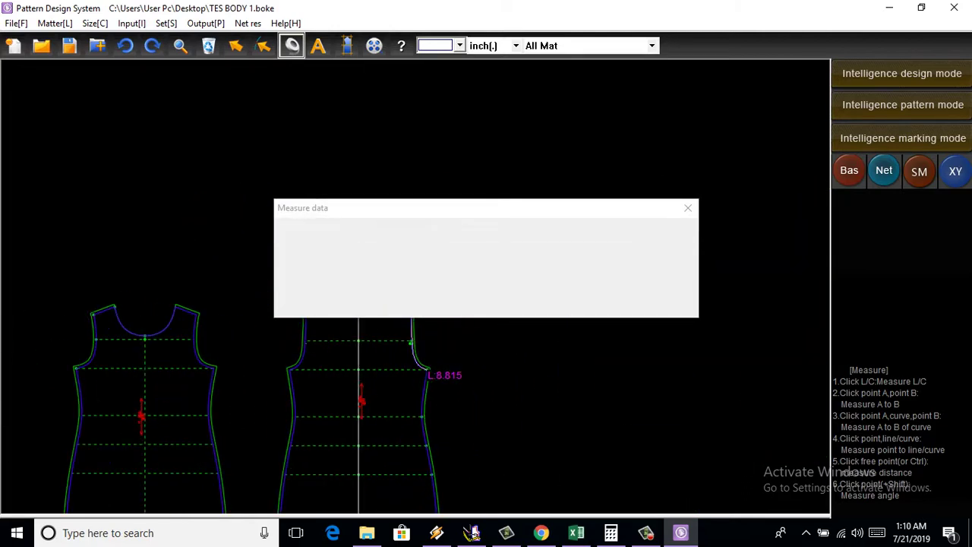
{"action": "scroll", "coordinate": [554, 356], "scroll_direction": "down", "scroll_amount": 2}
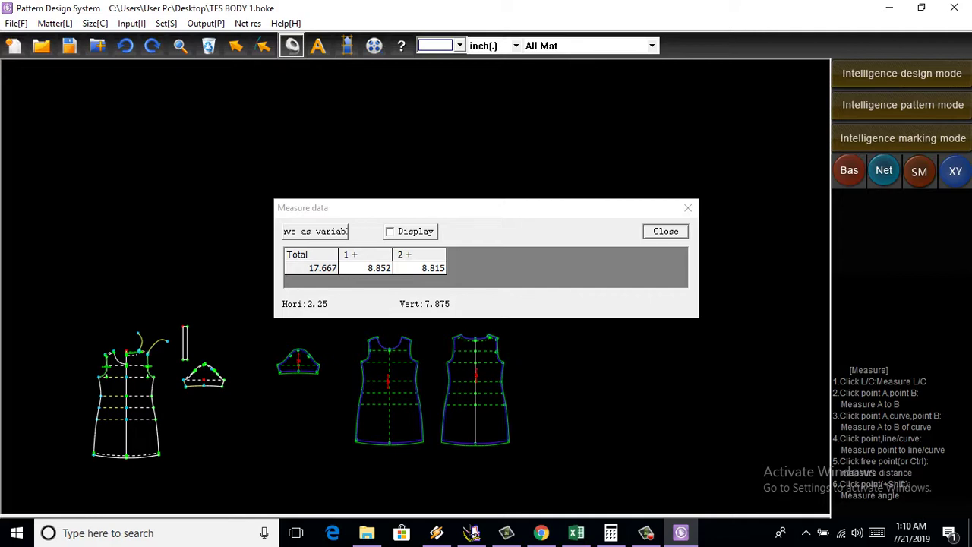
{"action": "key", "text": "Escape"}
Step: Measure from the front armhole corner to the shoulder point and check the bodice line length
{"action": "scroll", "coordinate": [378, 362], "scroll_direction": "up", "scroll_amount": 2}
{"action": "scroll", "coordinate": [379, 363], "scroll_direction": "up", "scroll_amount": 2}
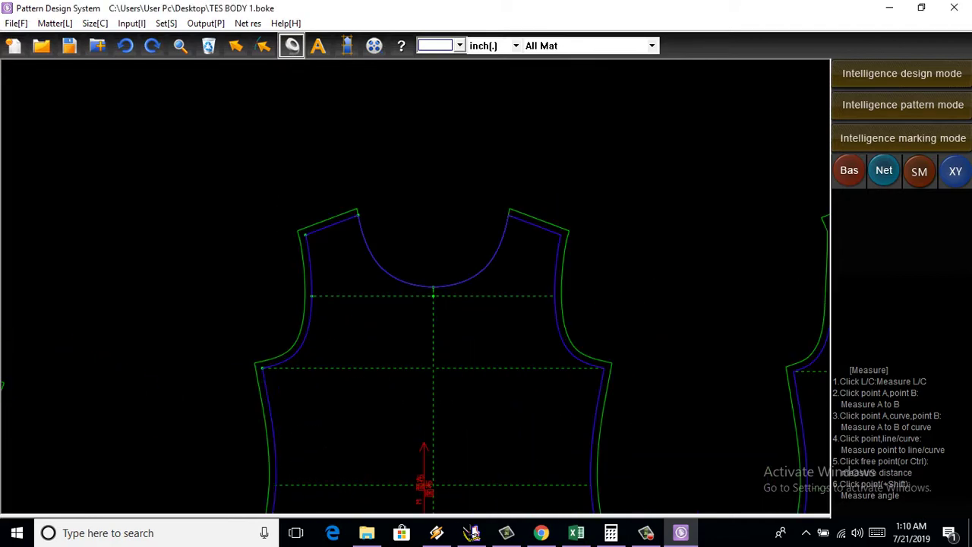
{"action": "left_click", "coordinate": [262, 368]}
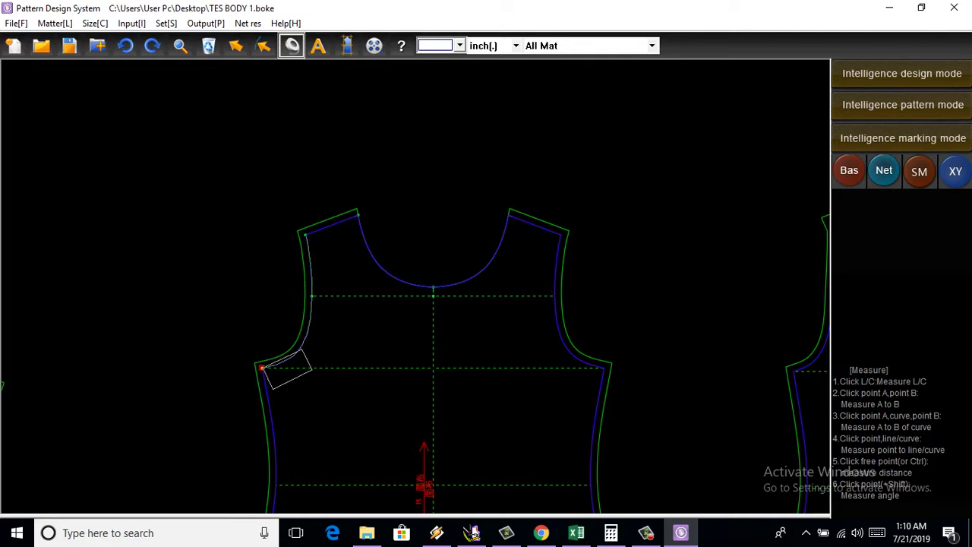
{"action": "left_click", "coordinate": [357, 215]}
{"action": "scroll", "coordinate": [512, 334], "scroll_direction": "down", "scroll_amount": 2}
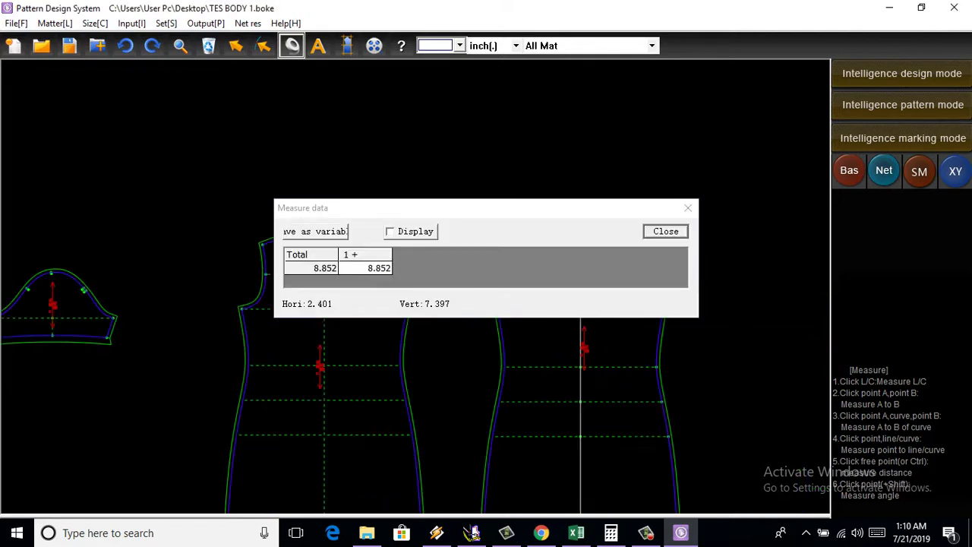
{"action": "left_click", "coordinate": [262, 316]}
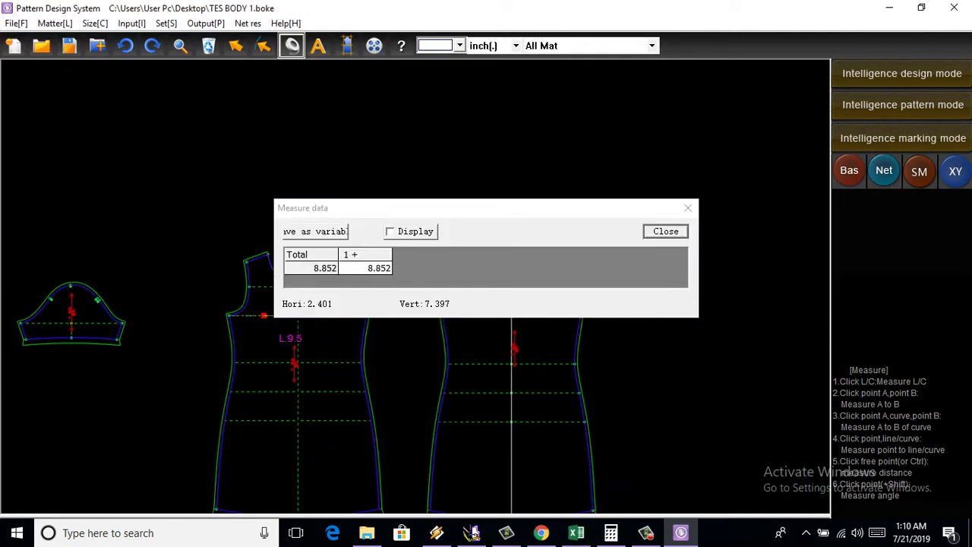
{"action": "scroll", "coordinate": [512, 380], "scroll_direction": "down", "scroll_amount": 2}
{"action": "scroll", "coordinate": [137, 282], "scroll_direction": "up", "scroll_amount": 2}
{"action": "scroll", "coordinate": [335, 281], "scroll_direction": "up", "scroll_amount": 4}
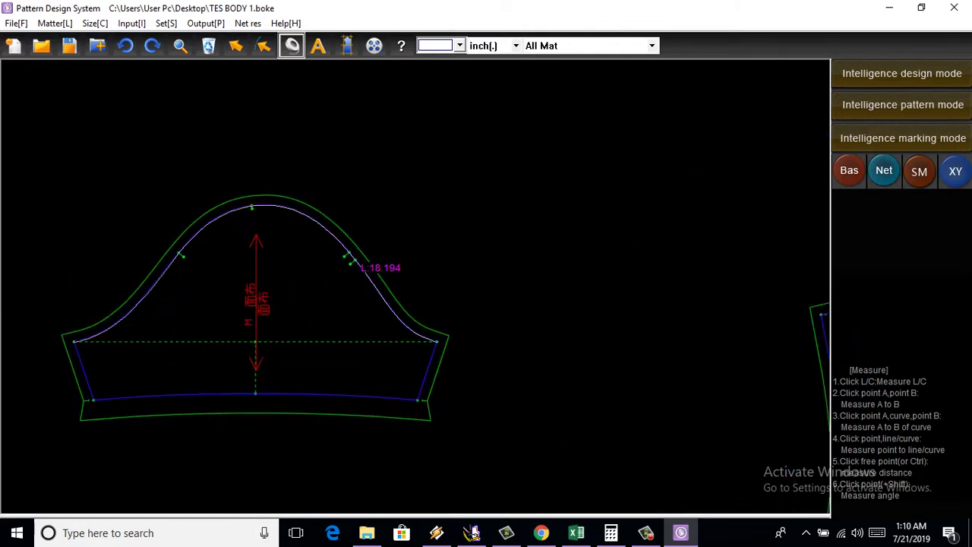
{"action": "scroll", "coordinate": [354, 261], "scroll_direction": "down", "scroll_amount": 2}
{"action": "scroll", "coordinate": [353, 260], "scroll_direction": "down", "scroll_amount": 2}
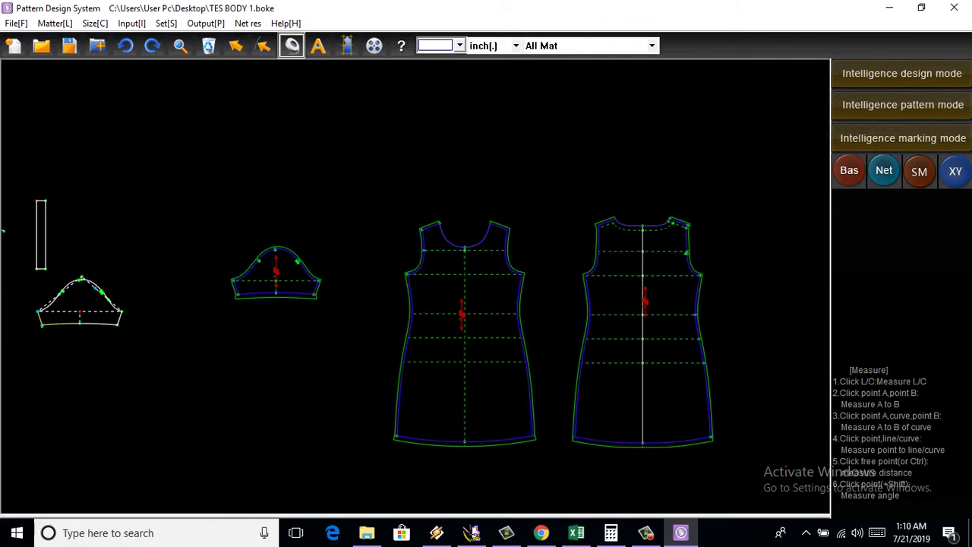
{"action": "left_click", "coordinate": [452, 275]}
{"action": "scroll", "coordinate": [437, 342], "scroll_direction": "up", "scroll_amount": 2}
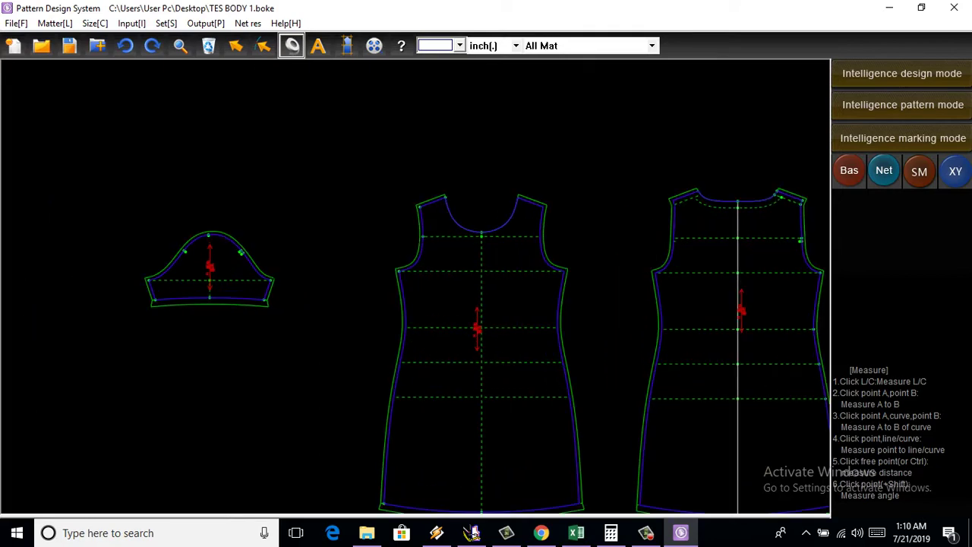
{"action": "scroll", "coordinate": [512, 327], "scroll_direction": "down", "scroll_amount": 4}
Step: Name the back piece BACK with fabric SHL and turn off its symmetry
{"action": "key", "text": "Escape"}
{"action": "scroll", "coordinate": [566, 281], "scroll_direction": "down", "scroll_amount": 1}
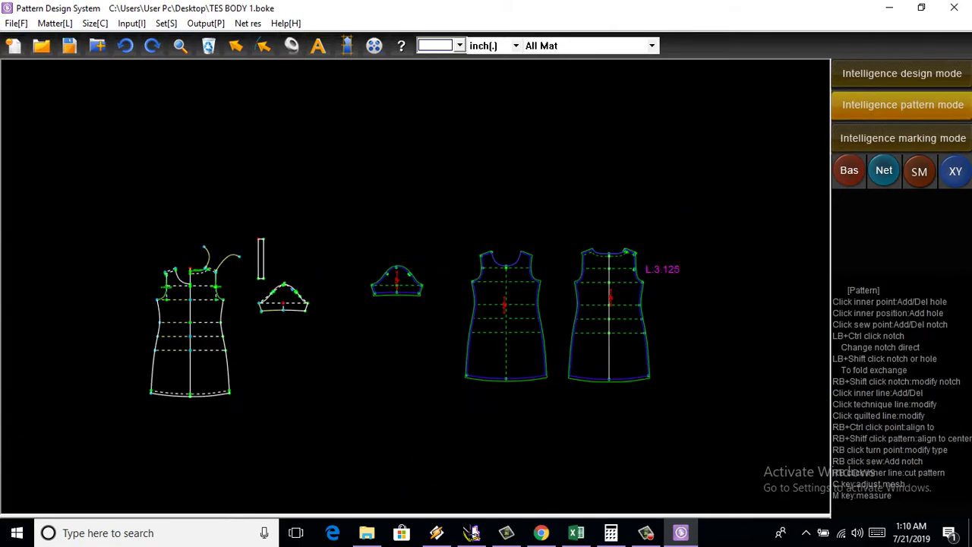
{"action": "left_click_drag", "start_coordinate": [506, 253], "coordinate": [494, 376]}
{"action": "scroll", "coordinate": [495, 376], "scroll_direction": "down", "scroll_amount": 3}
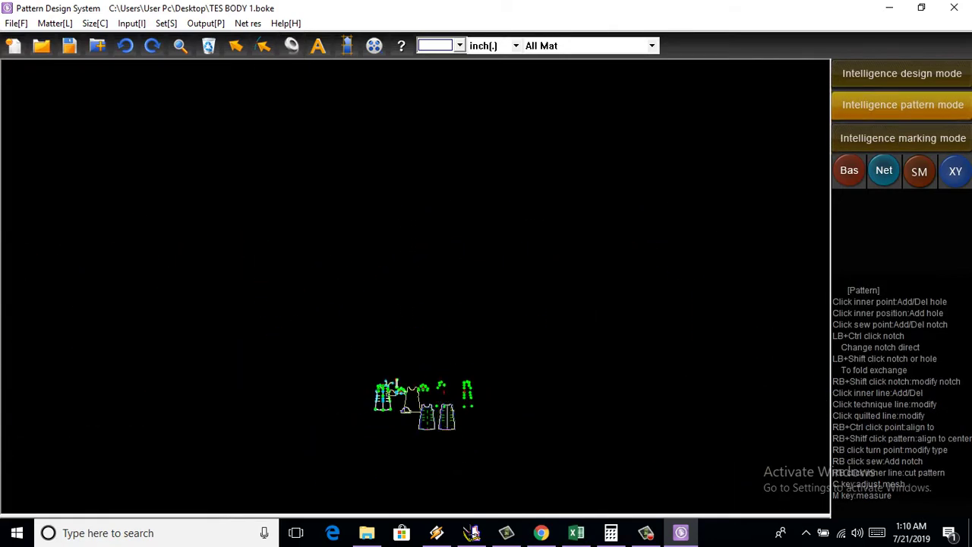
{"action": "scroll", "coordinate": [437, 511], "scroll_direction": "up", "scroll_amount": 3}
{"action": "scroll", "coordinate": [372, 357], "scroll_direction": "up", "scroll_amount": 3}
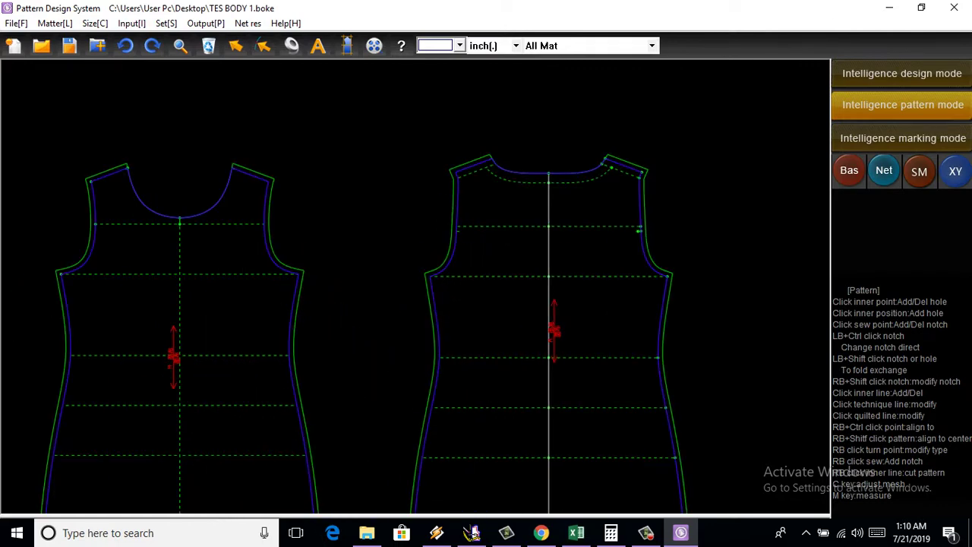
{"action": "scroll", "coordinate": [372, 358], "scroll_direction": "down", "scroll_amount": 3}
{"action": "scroll", "coordinate": [388, 353], "scroll_direction": "up", "scroll_amount": 1}
{"action": "scroll", "coordinate": [395, 350], "scroll_direction": "up", "scroll_amount": 2}
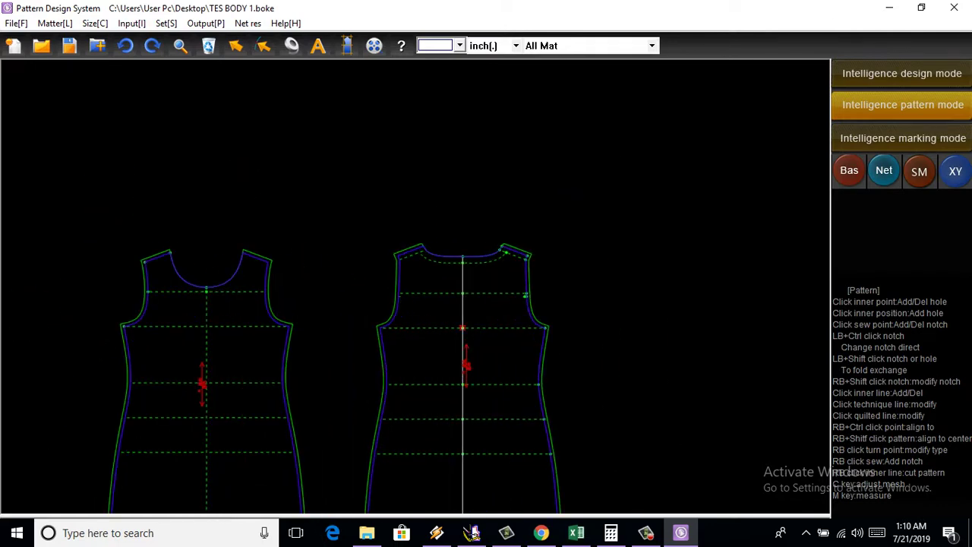
{"action": "double_click", "coordinate": [541, 342]}
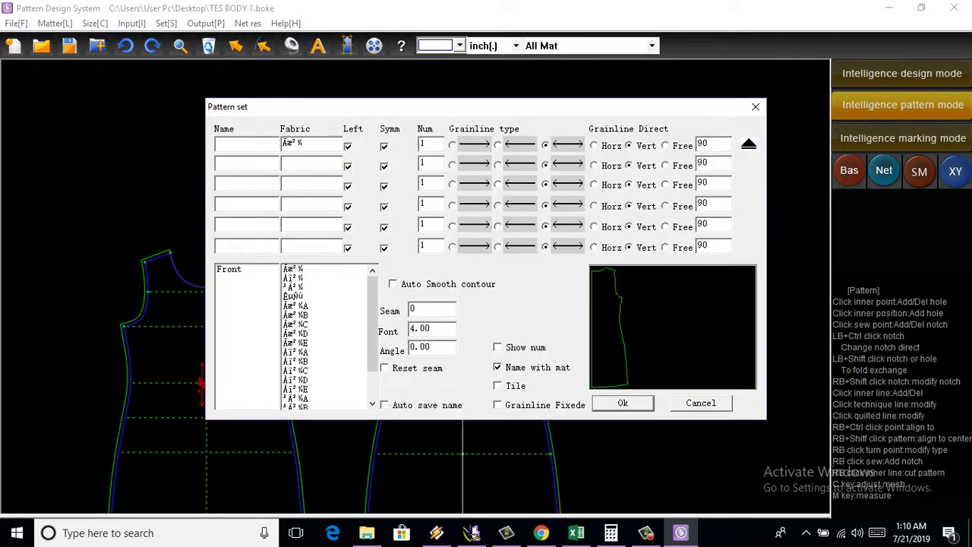
{"action": "type", "text": "BAC"}
{"action": "type", "text": "K"}
{"action": "key", "text": "Tab"}
{"action": "type", "text": "S"}
{"action": "type", "text": "HL"}
{"action": "left_click", "coordinate": [384, 146]}
{"action": "left_click", "coordinate": [623, 403]}
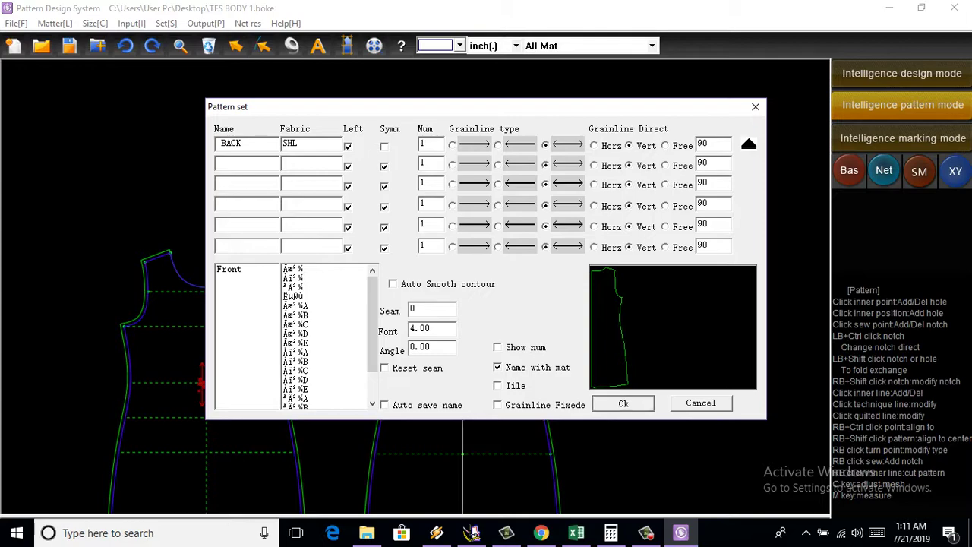
Step: Name the front piece FRONT with fabric SHL
{"action": "scroll", "coordinate": [456, 380], "scroll_direction": "up", "scroll_amount": 3}
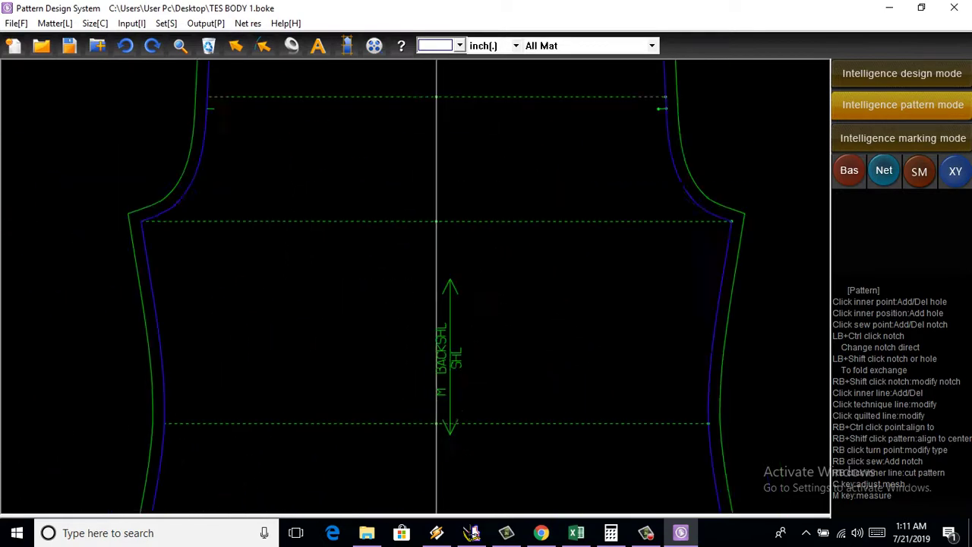
{"action": "scroll", "coordinate": [456, 380], "scroll_direction": "down", "scroll_amount": 6}
{"action": "scroll", "coordinate": [378, 419], "scroll_direction": "up", "scroll_amount": 3}
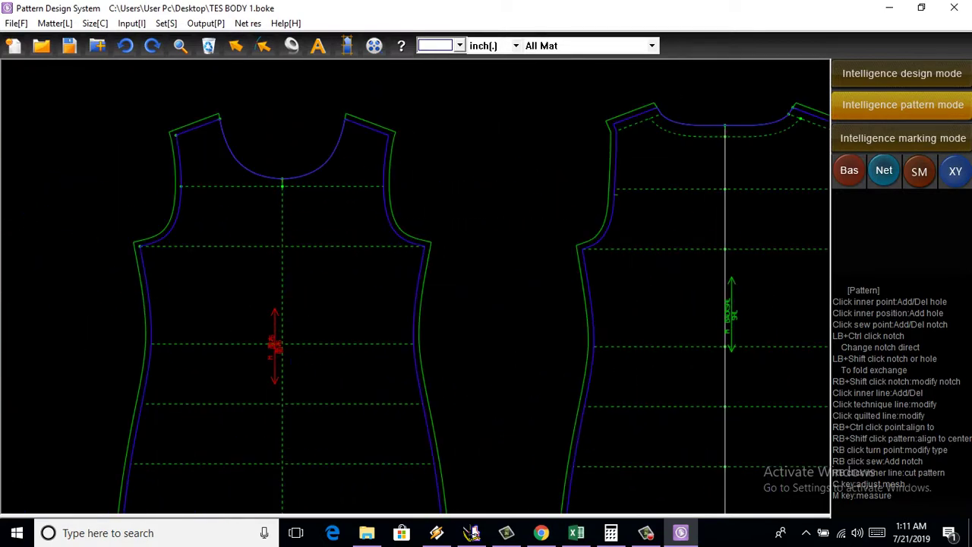
{"action": "scroll", "coordinate": [235, 344], "scroll_direction": "up", "scroll_amount": 1}
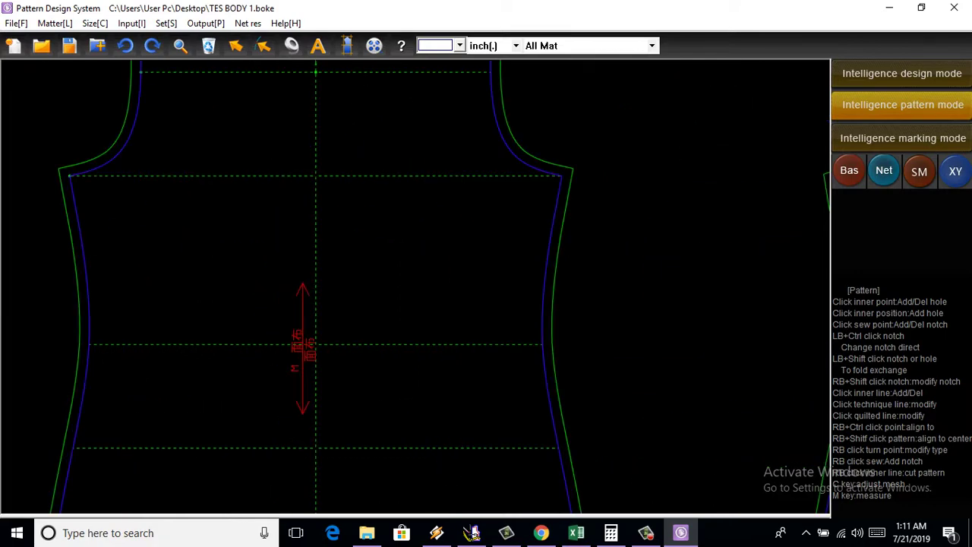
{"action": "double_click", "coordinate": [234, 343]}
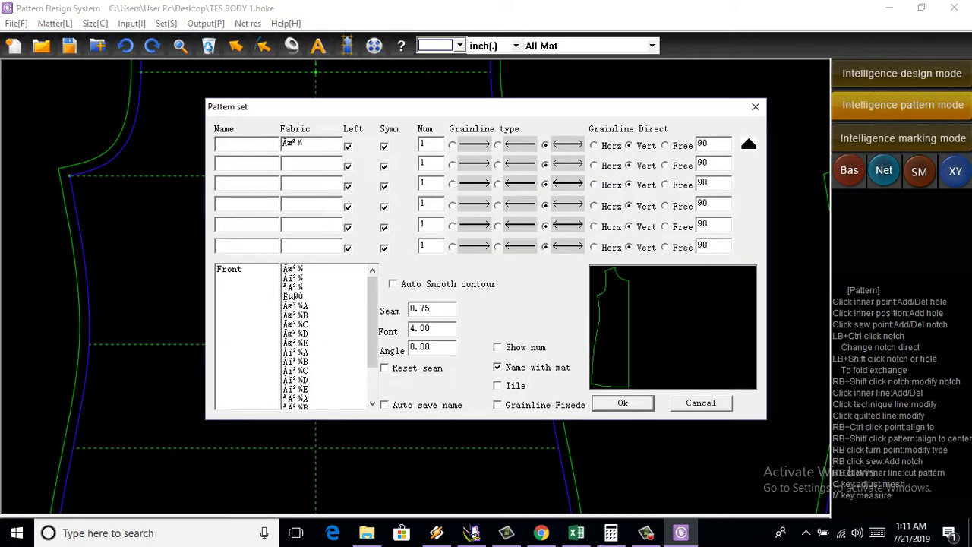
{"action": "type", "text": "FR"}
{"action": "type", "text": "ONT"}
{"action": "key", "text": "Tab"}
{"action": "type", "text": "SHL"}
{"action": "left_click", "coordinate": [623, 403]}
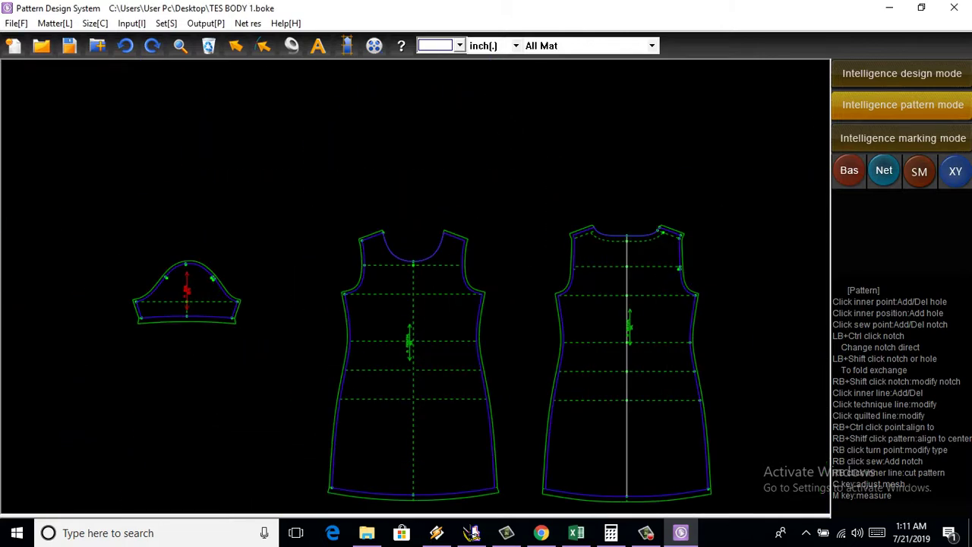
Step: In the sleeve piece's settings, enter the name SLEEVE and fabric SHL
{"action": "scroll", "coordinate": [517, 341], "scroll_direction": "up", "scroll_amount": 2}
{"action": "scroll", "coordinate": [516, 342], "scroll_direction": "down", "scroll_amount": 2}
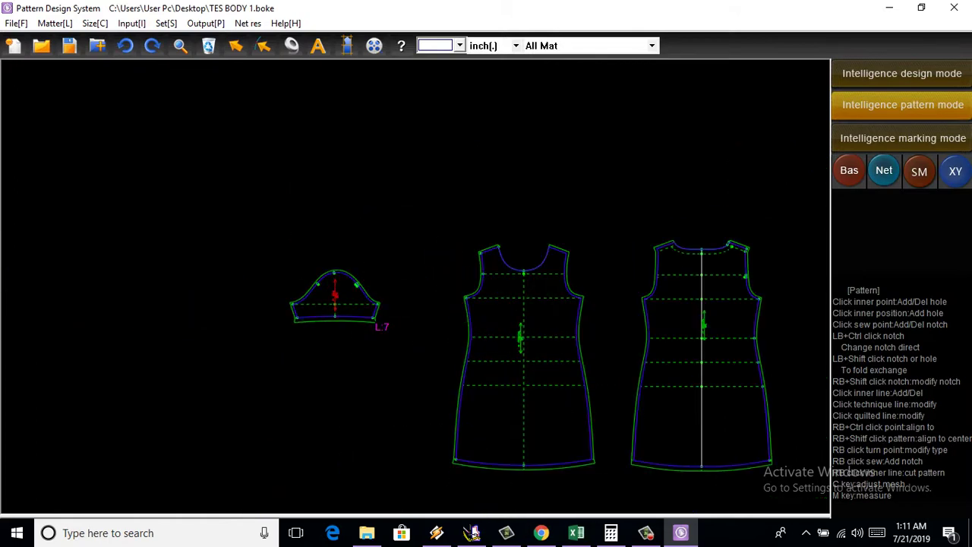
{"action": "scroll", "coordinate": [334, 289], "scroll_direction": "up", "scroll_amount": 3}
{"action": "double_click", "coordinate": [334, 288]}
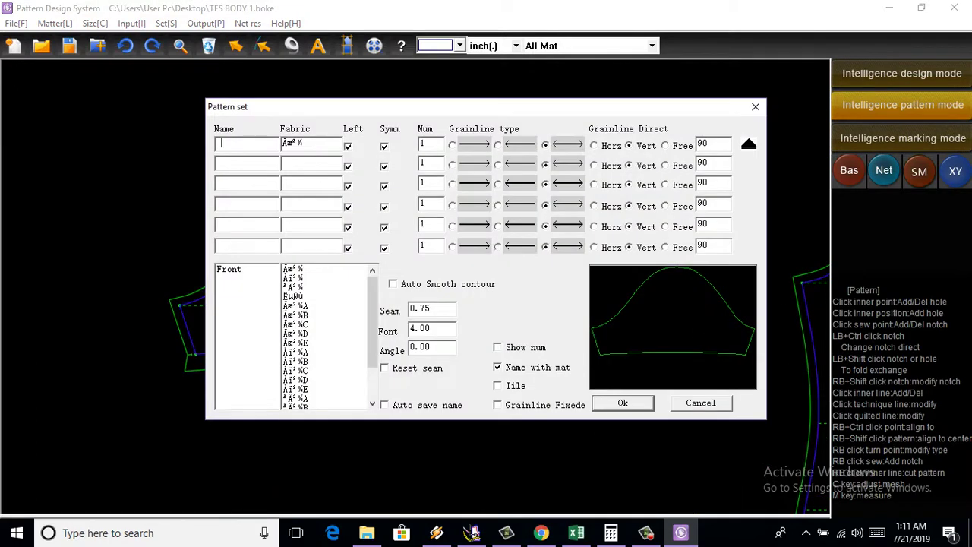
{"action": "type", "text": "SL"}
{"action": "type", "text": "EEVE"}
{"action": "key", "text": "Tab"}
{"action": "type", "text": "S"}
{"action": "type", "text": "HL"}
{"action": "left_click", "coordinate": [623, 402]}
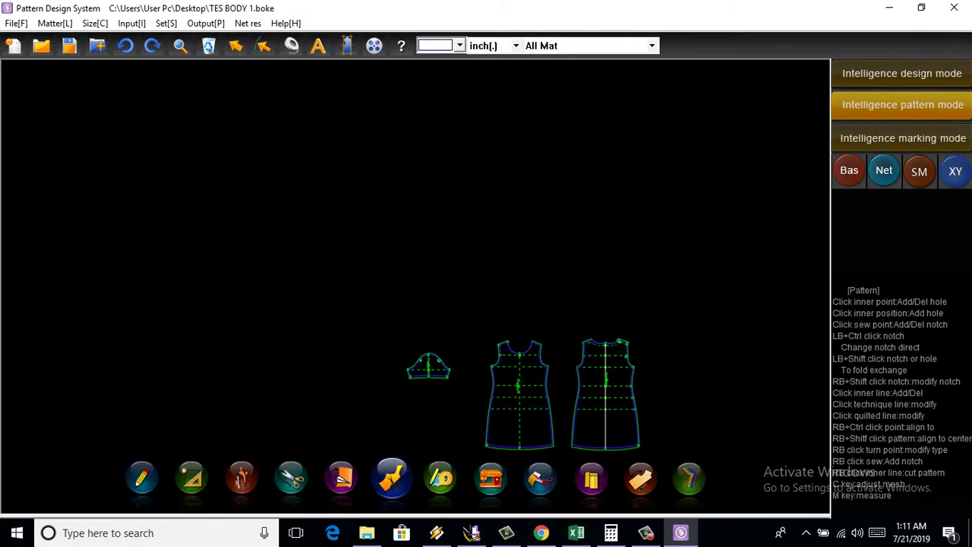
Step: Create a new pattern piece from the three edges of the narrow drafted strip
{"action": "left_click", "coordinate": [391, 477]}
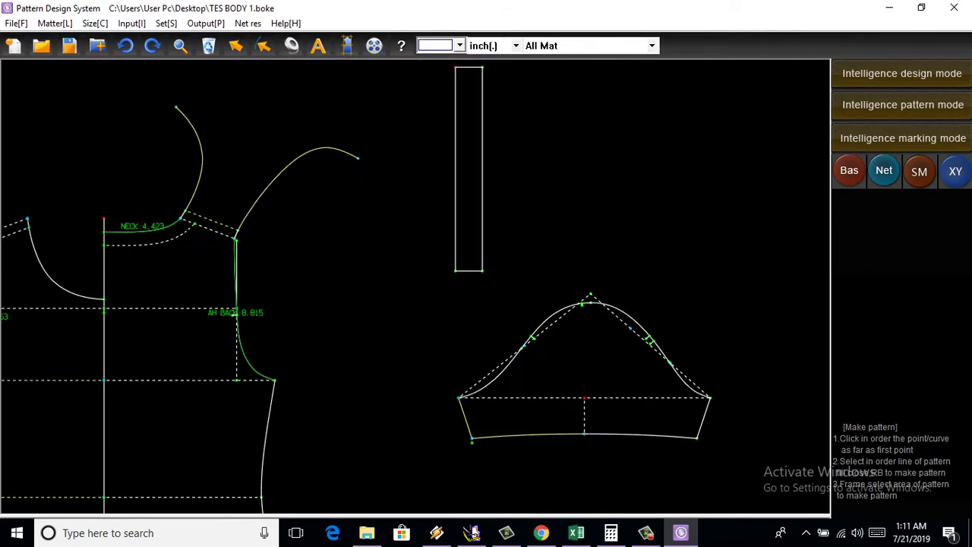
{"action": "left_click", "coordinate": [484, 228]}
{"action": "left_click", "coordinate": [469, 271]}
{"action": "left_click", "coordinate": [456, 228]}
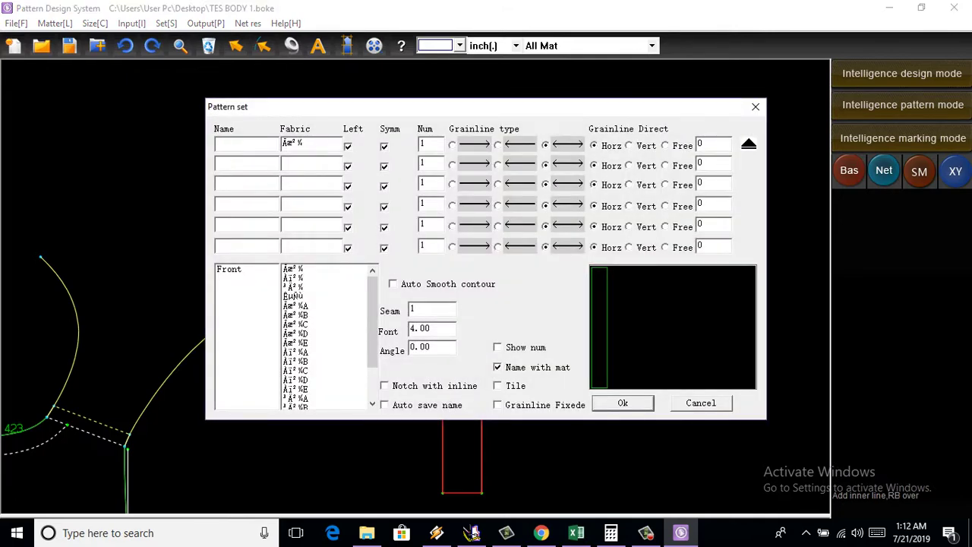
Step: Name the new piece NECK BNDNG, fabric SHL, with a 45° grainline
{"action": "type", "text": "NEC"}
{"action": "type", "text": "K"}
{"action": "type", "text": " BND"}
{"action": "type", "text": "NG"}
{"action": "key", "text": "Tab"}
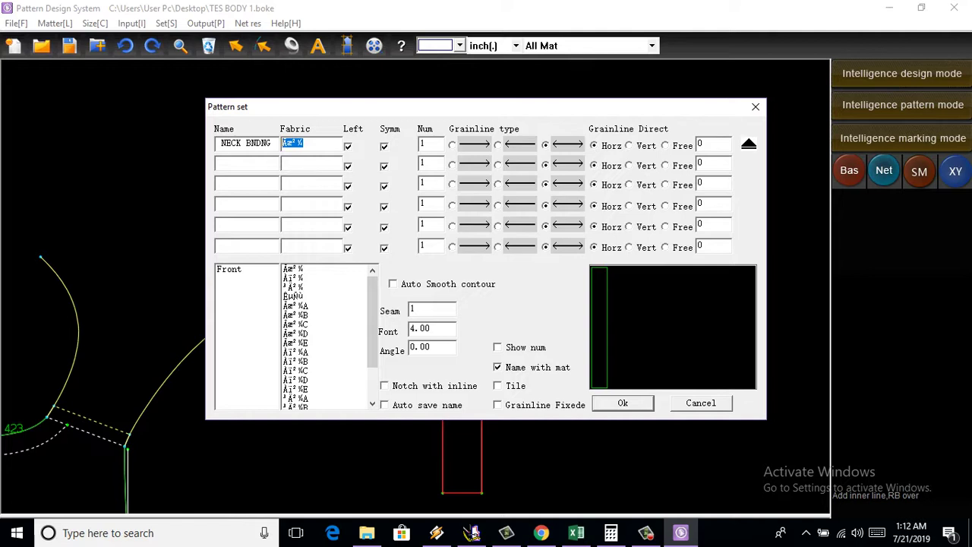
{"action": "type", "text": "SHL"}
{"action": "left_click", "coordinate": [713, 144]}
{"action": "type", "text": "45"}
{"action": "key", "text": "Return"}
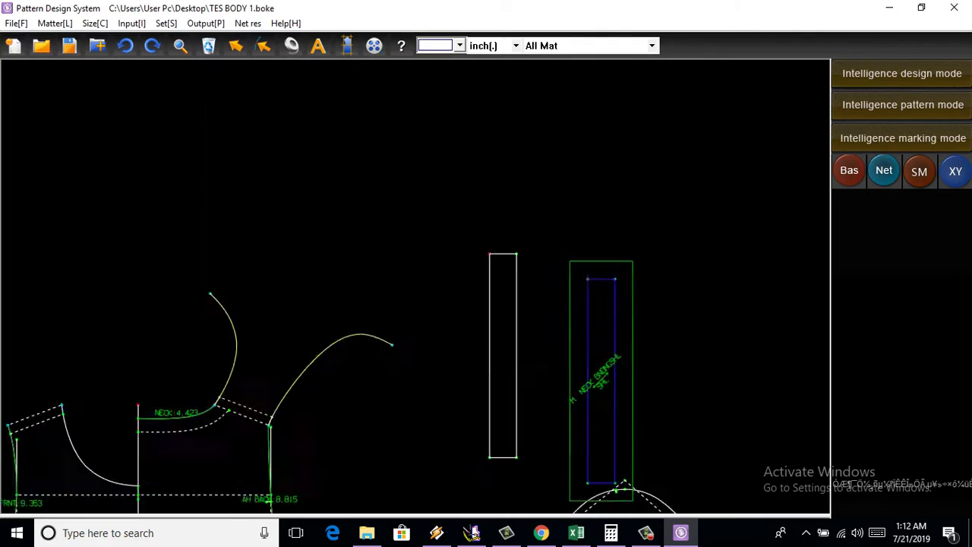
{"action": "scroll", "coordinate": [493, 334], "scroll_direction": "down", "scroll_amount": 5}
Step: Set the NECK BNDNG piece's overall seam allowance to 0
{"action": "scroll", "coordinate": [530, 359], "scroll_direction": "up", "scroll_amount": 2}
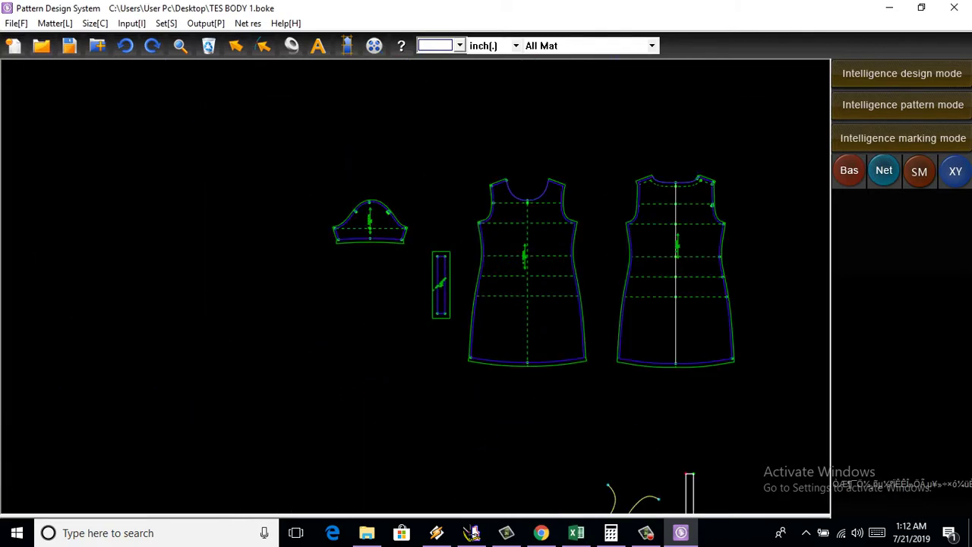
{"action": "scroll", "coordinate": [531, 359], "scroll_direction": "up", "scroll_amount": 2}
{"action": "scroll", "coordinate": [530, 359], "scroll_direction": "up", "scroll_amount": 2}
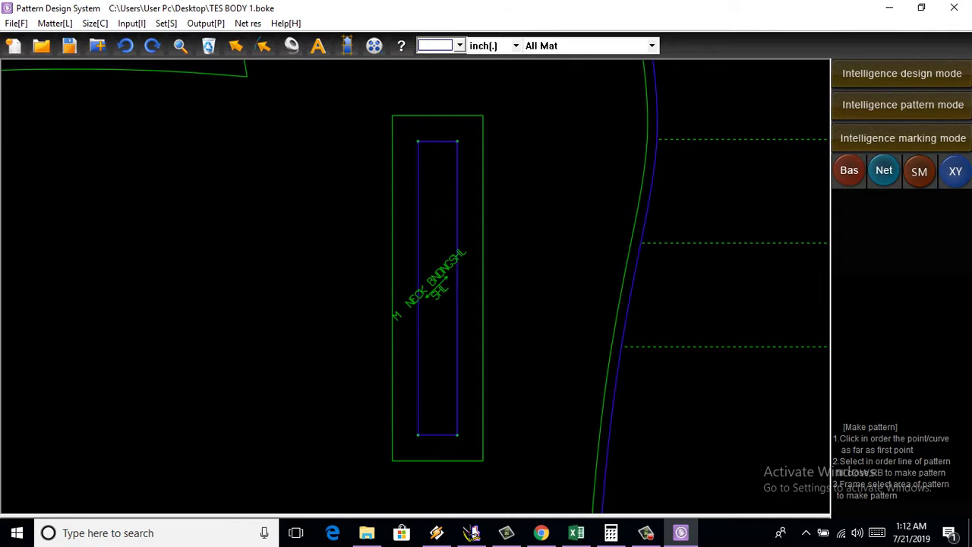
{"action": "left_click", "coordinate": [903, 105]}
{"action": "right_click", "coordinate": [471, 210]}
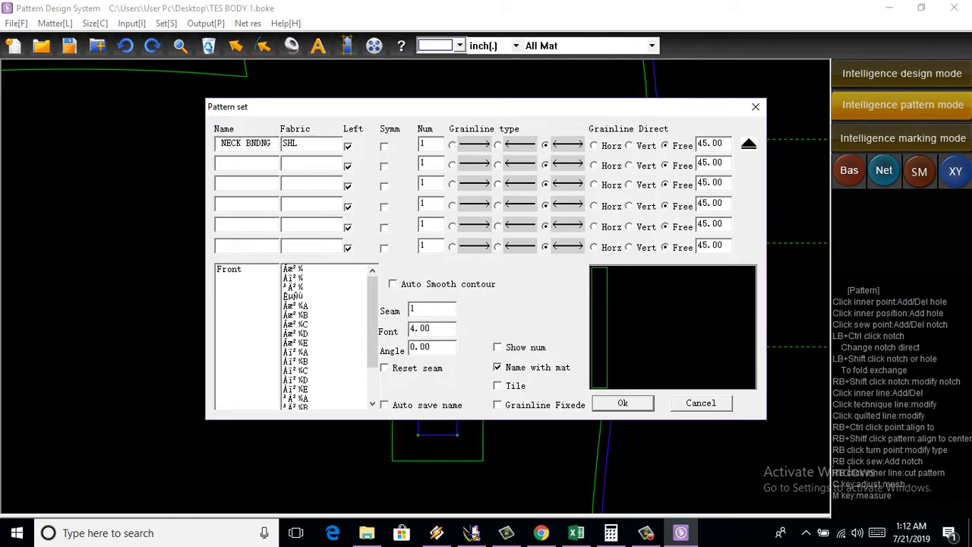
{"action": "left_click", "coordinate": [432, 308]}
{"action": "type", "text": "0"}
{"action": "left_click", "coordinate": [623, 403]}
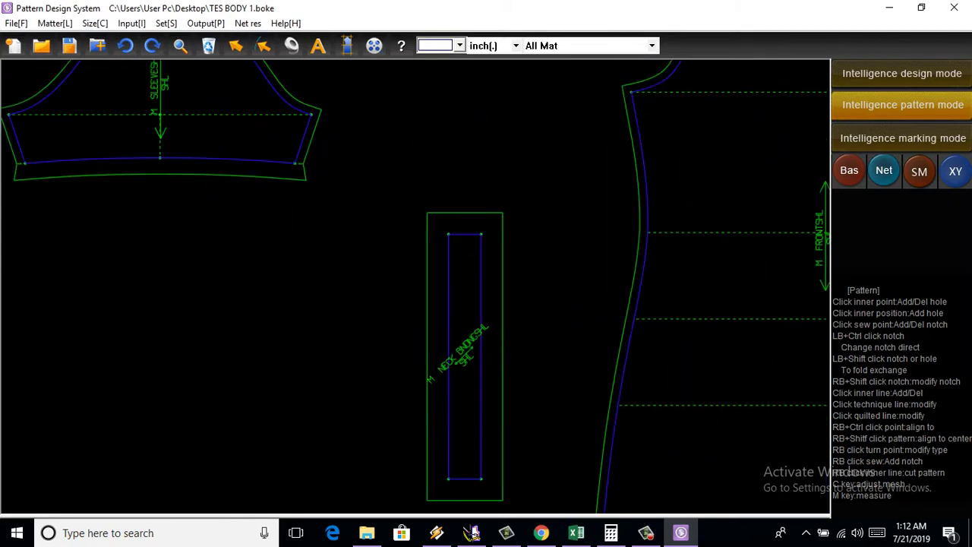
Step: Set the neck binding edge's seam allowance to 0, leaving only the net outline
{"action": "left_click", "coordinate": [482, 282]}
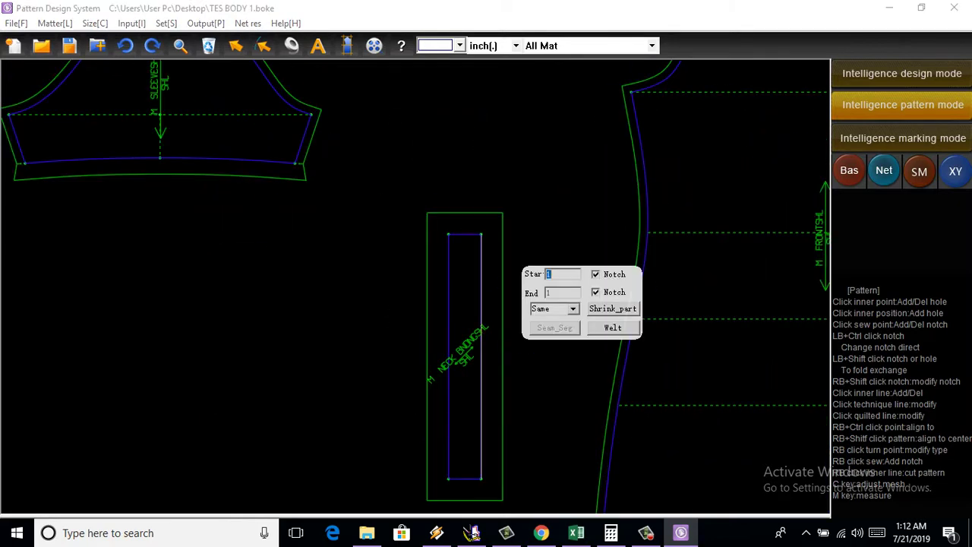
{"action": "type", "text": "0"}
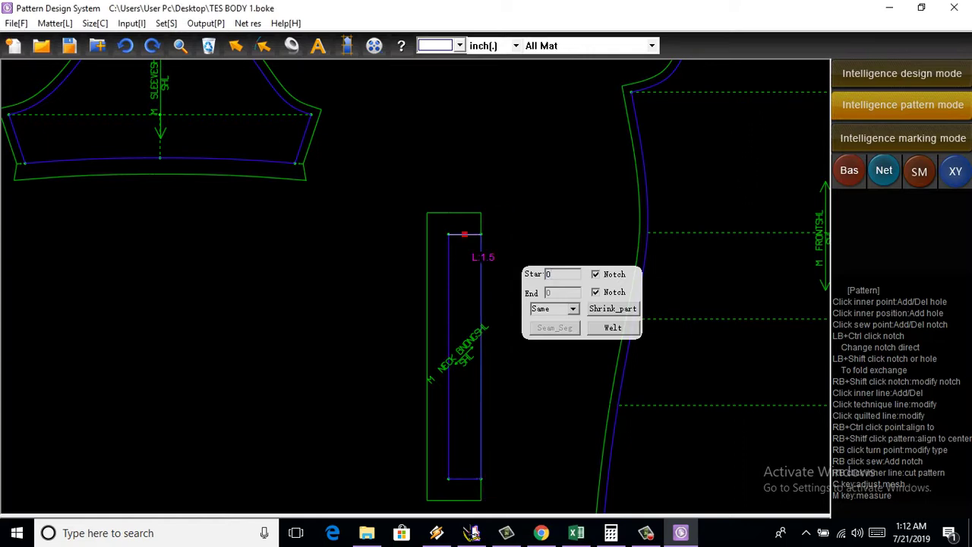
{"action": "scroll", "coordinate": [455, 365], "scroll_direction": "down", "scroll_amount": 1}
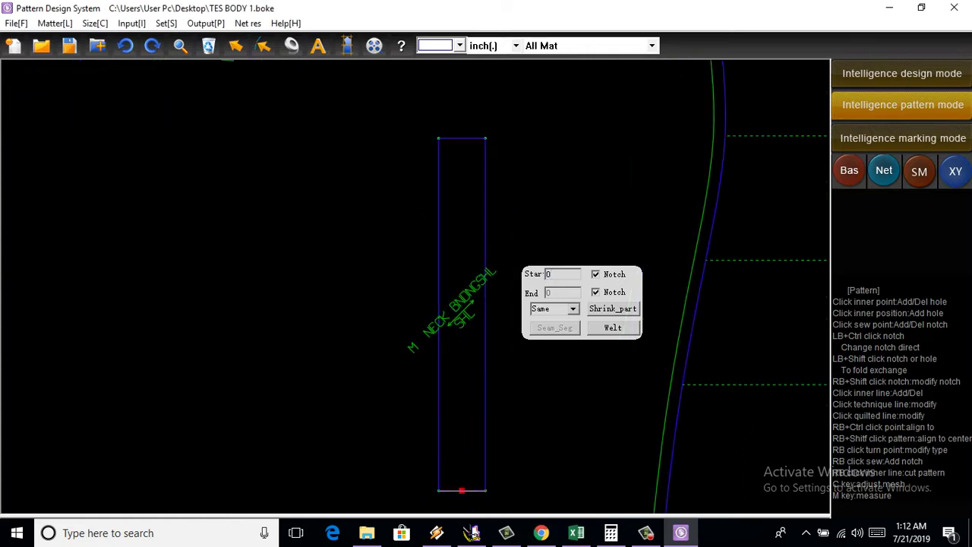
{"action": "scroll", "coordinate": [455, 365], "scroll_direction": "down", "scroll_amount": 1}
{"action": "scroll", "coordinate": [454, 364], "scroll_direction": "down", "scroll_amount": 1}
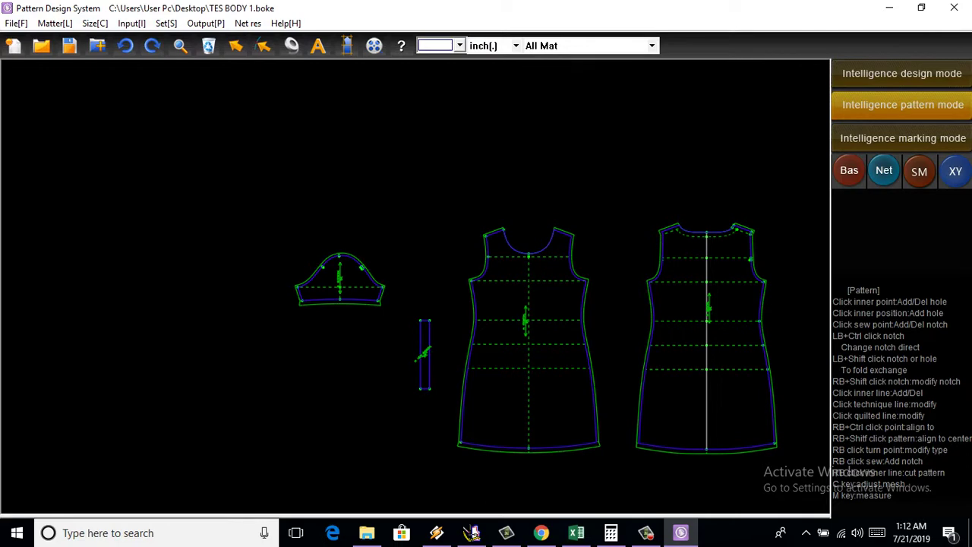
{"action": "scroll", "coordinate": [454, 365], "scroll_direction": "up", "scroll_amount": 1}
{"action": "scroll", "coordinate": [448, 361], "scroll_direction": "up", "scroll_amount": 1}
{"action": "scroll", "coordinate": [448, 361], "scroll_direction": "up", "scroll_amount": 1}
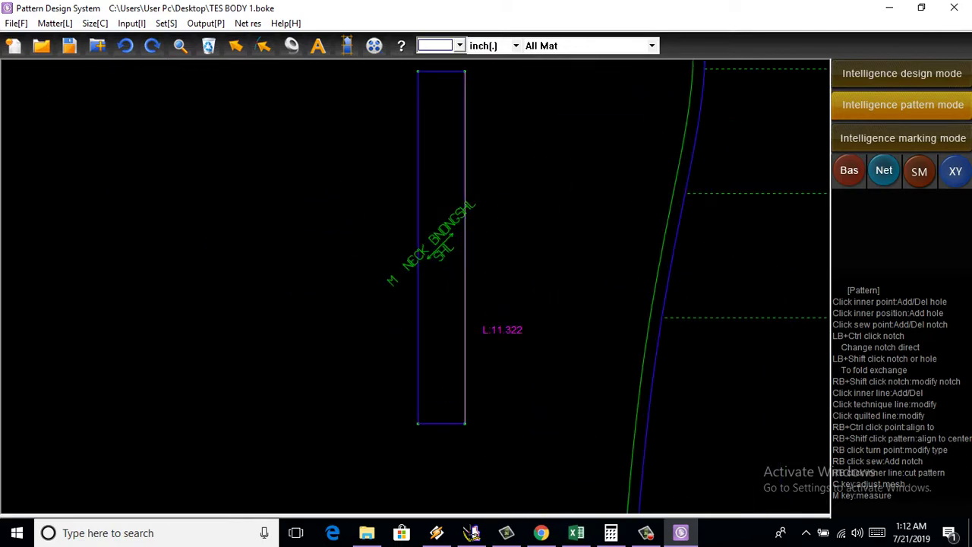
{"action": "scroll", "coordinate": [448, 361], "scroll_direction": "down", "scroll_amount": 1}
{"action": "scroll", "coordinate": [426, 346], "scroll_direction": "down", "scroll_amount": 2}
{"action": "scroll", "coordinate": [426, 346], "scroll_direction": "down", "scroll_amount": 1}
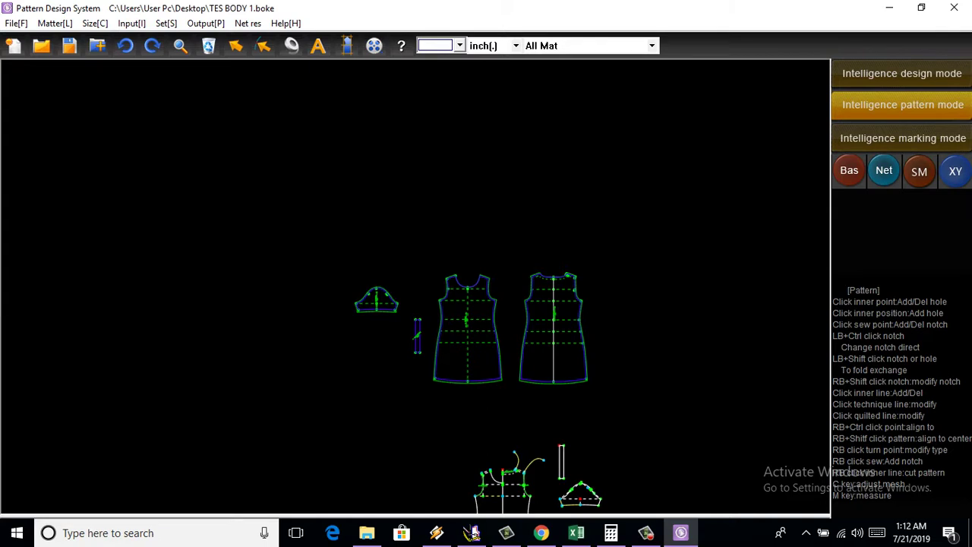
{"action": "scroll", "coordinate": [502, 479], "scroll_direction": "up", "scroll_amount": 1}
{"action": "scroll", "coordinate": [502, 479], "scroll_direction": "up", "scroll_amount": 1}
{"action": "scroll", "coordinate": [501, 479], "scroll_direction": "up", "scroll_amount": 1}
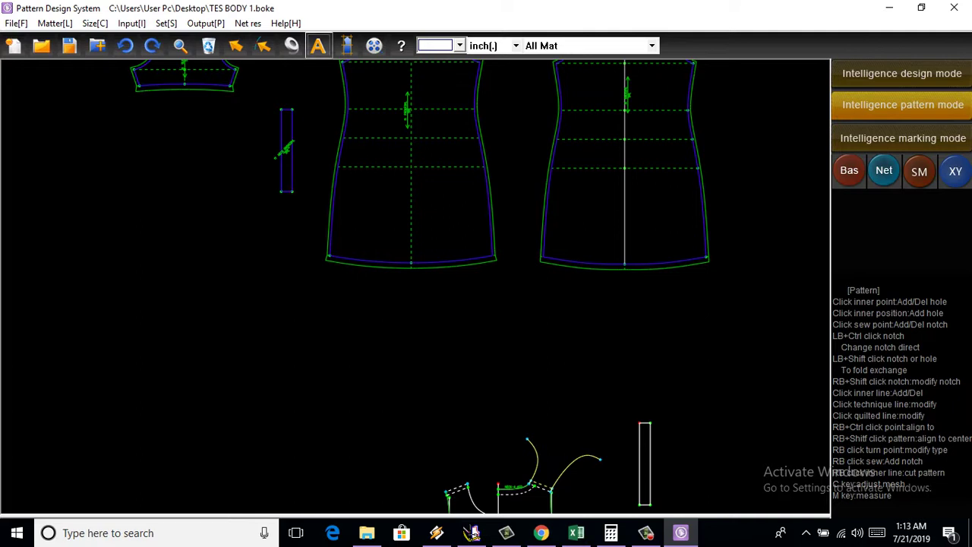
Step: Place the note 'PERHATIKAN UNTUK REVISE' beside the front dress piece
{"action": "left_click", "coordinate": [319, 46]}
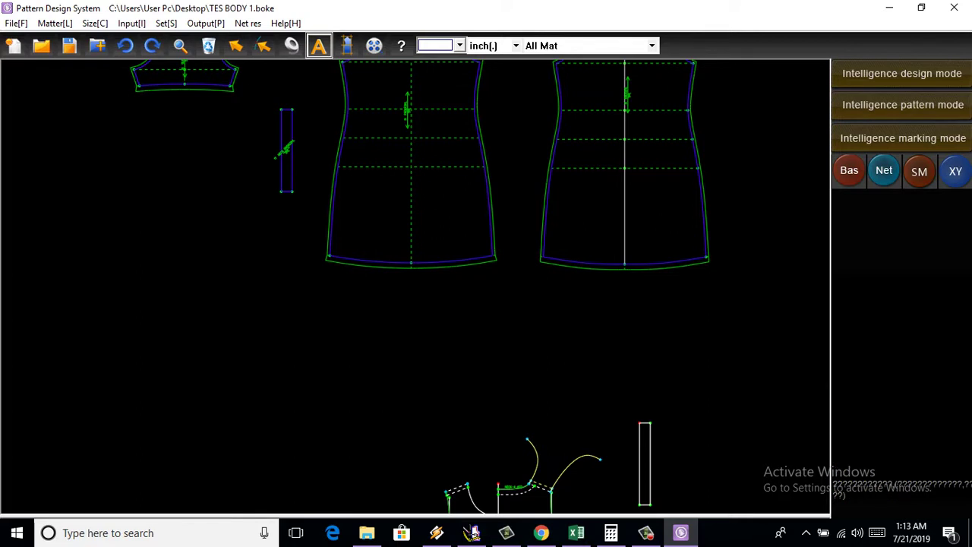
{"action": "left_click", "coordinate": [214, 178]}
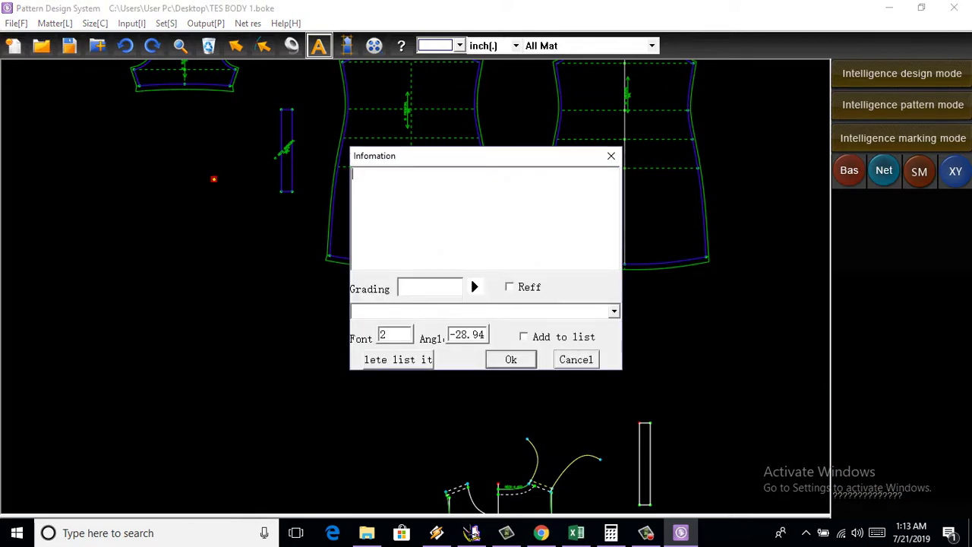
{"action": "type", "text": "PER"}
{"action": "type", "text": "HATIKA"}
{"action": "type", "text": "N"}
{"action": "type", "text": " U"}
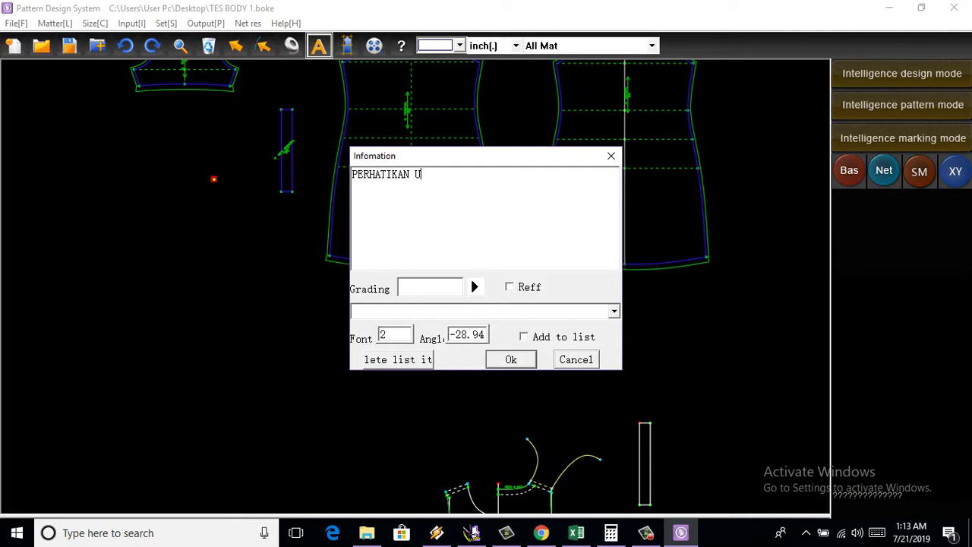
{"action": "type", "text": "NT"}
{"action": "type", "text": "UK RE"}
{"action": "type", "text": "VISE"}
{"action": "key", "text": "Return"}
Step: Enlarge the note's font to size 20
{"action": "scroll", "coordinate": [206, 179], "scroll_direction": "up", "scroll_amount": 2}
{"action": "scroll", "coordinate": [207, 179], "scroll_direction": "up", "scroll_amount": 2}
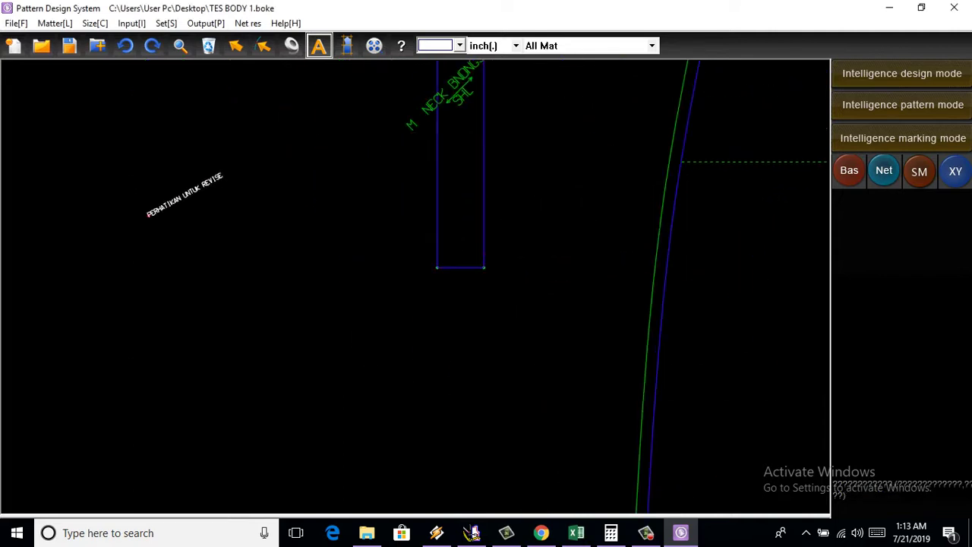
{"action": "scroll", "coordinate": [207, 178], "scroll_direction": "up", "scroll_amount": 2}
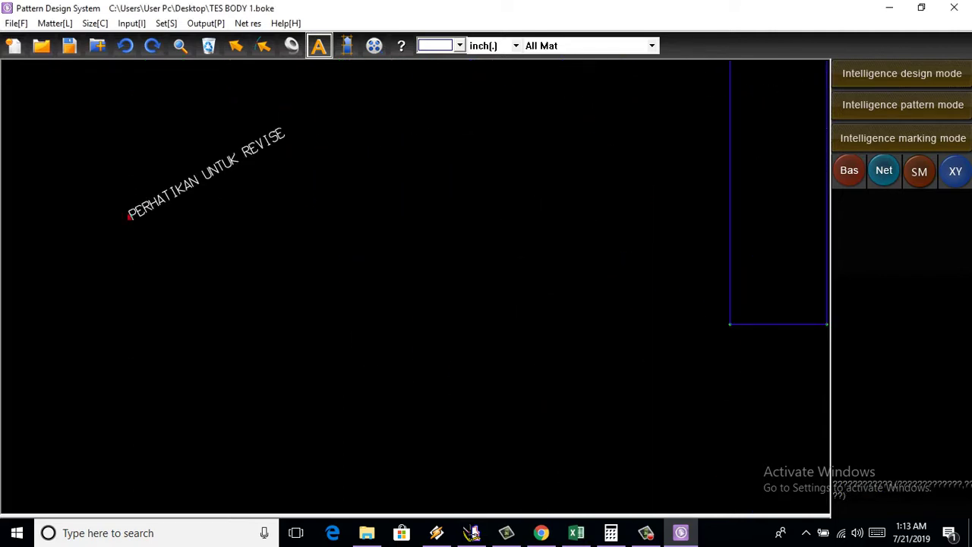
{"action": "left_click", "coordinate": [129, 216]}
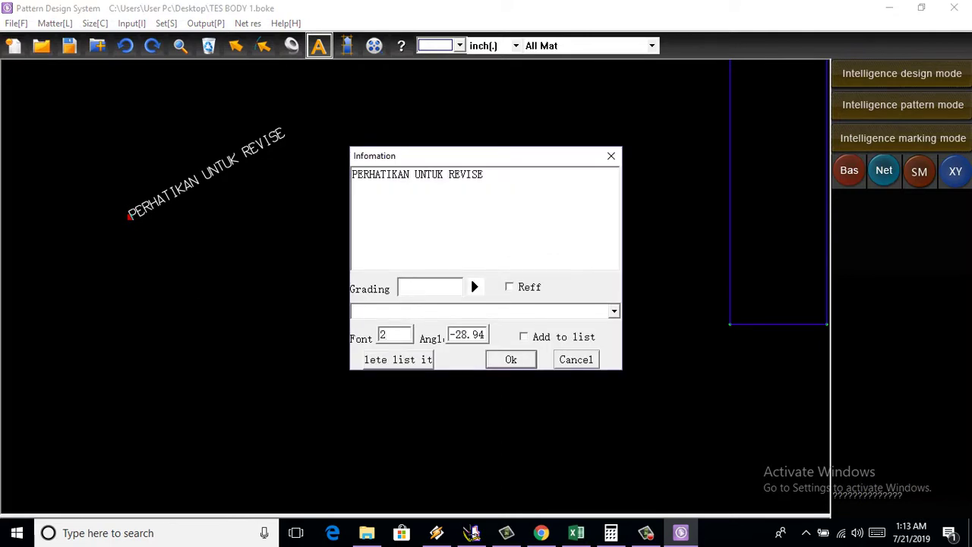
{"action": "type", "text": "0"}
{"action": "key", "text": "Return"}
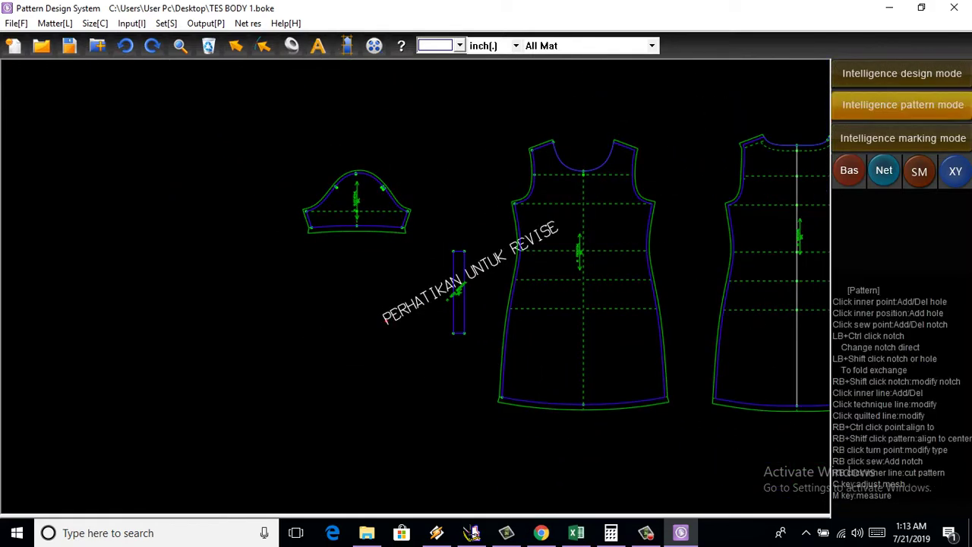
Step: Move the note onto the front dress piece with the select tool
{"action": "key", "text": "m"}
{"action": "left_click", "coordinate": [386, 320]}
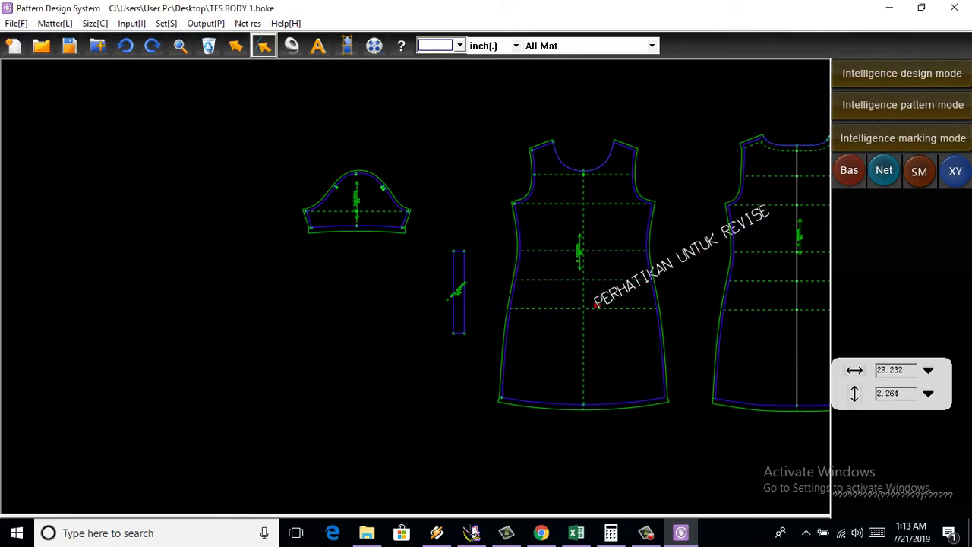
{"action": "left_click", "coordinate": [591, 309]}
{"action": "scroll", "coordinate": [508, 302], "scroll_direction": "down", "scroll_amount": 3}
{"action": "scroll", "coordinate": [576, 271], "scroll_direction": "up", "scroll_amount": 3}
{"action": "scroll", "coordinate": [634, 300], "scroll_direction": "up", "scroll_amount": 1}
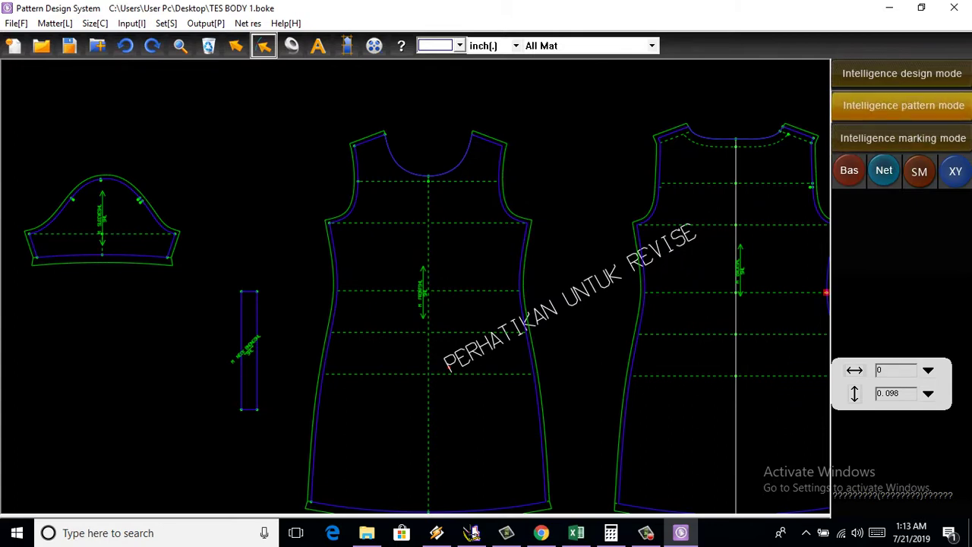
Step: Toggle between drafting and editing modes and select the small strip piece
{"action": "left_click", "coordinate": [902, 73]}
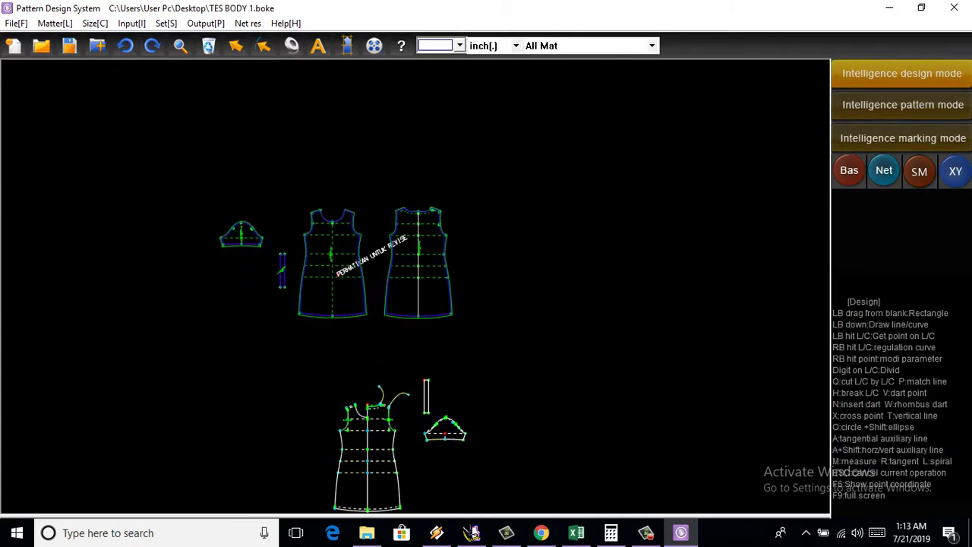
{"action": "left_click", "coordinate": [903, 104]}
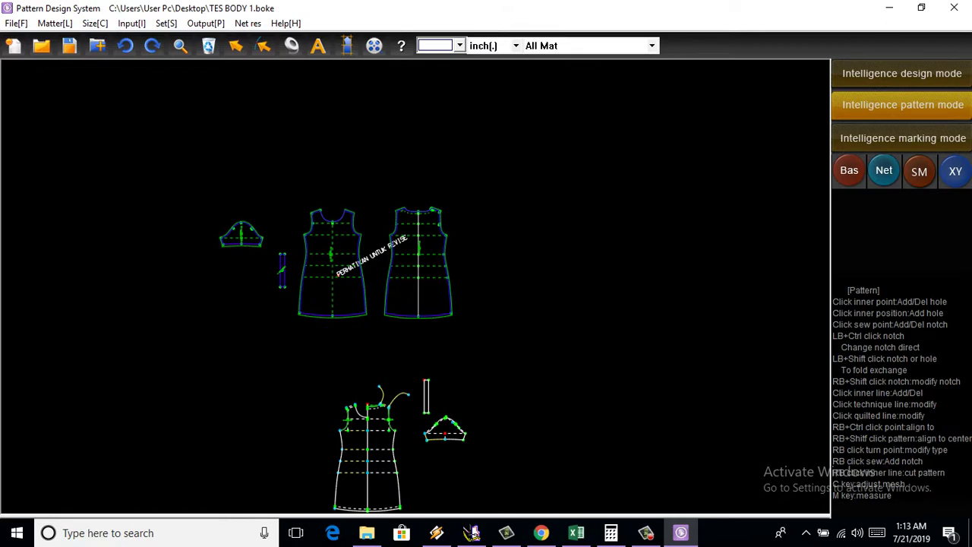
{"action": "left_click", "coordinate": [282, 269]}
{"action": "scroll", "coordinate": [430, 399], "scroll_direction": "up", "scroll_amount": 1}
{"action": "scroll", "coordinate": [429, 399], "scroll_direction": "up", "scroll_amount": 2}
{"action": "scroll", "coordinate": [429, 399], "scroll_direction": "up", "scroll_amount": 2}
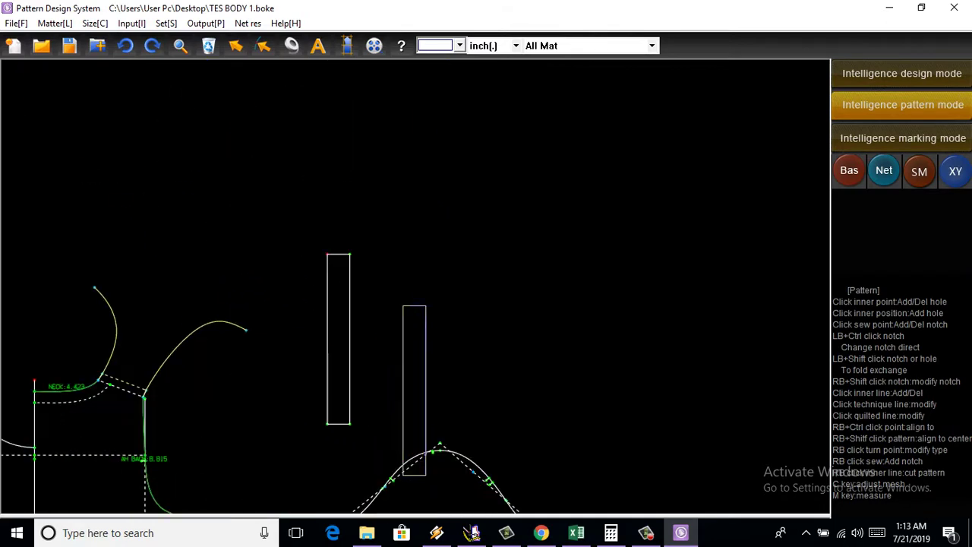
{"action": "scroll", "coordinate": [383, 362], "scroll_direction": "down", "scroll_amount": 2}
{"action": "scroll", "coordinate": [383, 362], "scroll_direction": "down", "scroll_amount": 2}
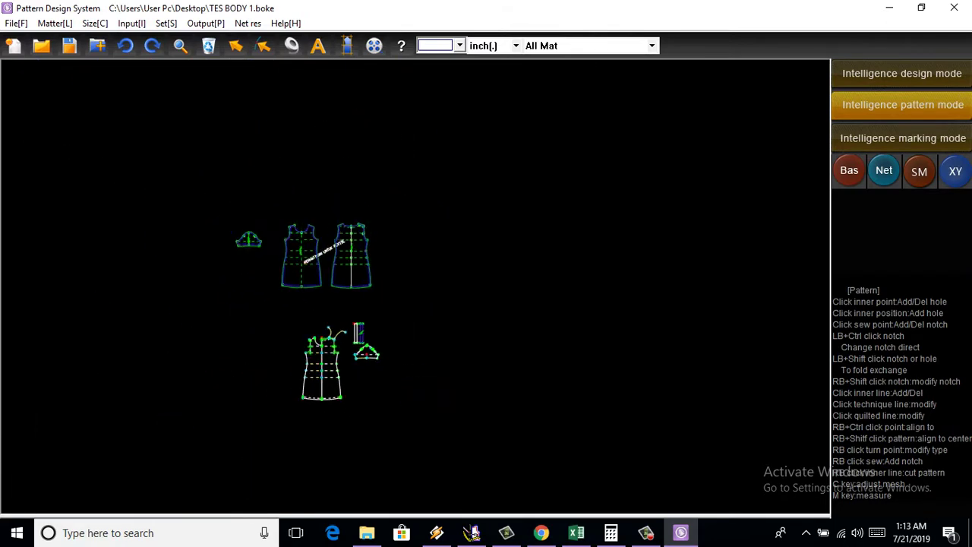
{"action": "scroll", "coordinate": [315, 234], "scroll_direction": "up", "scroll_amount": 2}
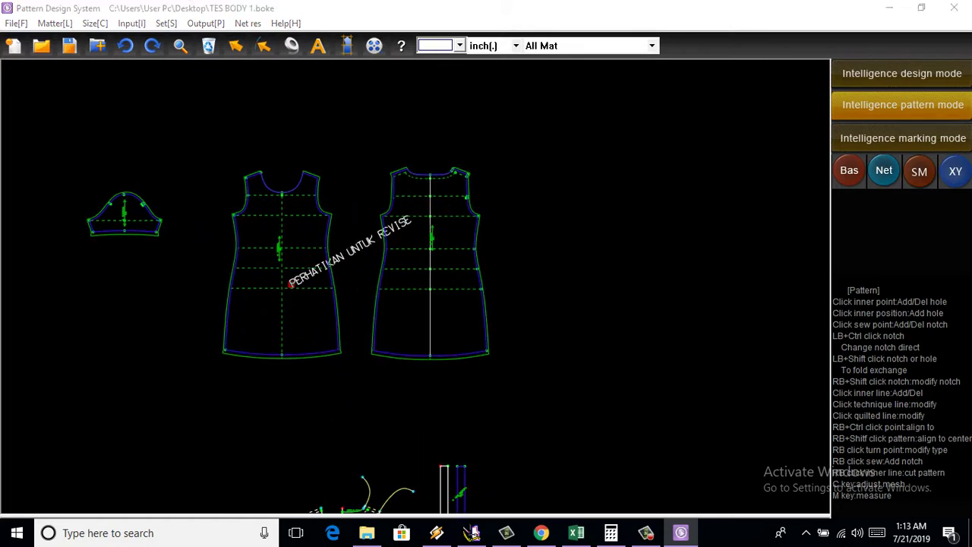
Step: Add a hole point of radius 0.197 on the front dress piece, then return to selecting
{"action": "left_click", "coordinate": [291, 284]}
{"action": "key", "text": "Return"}
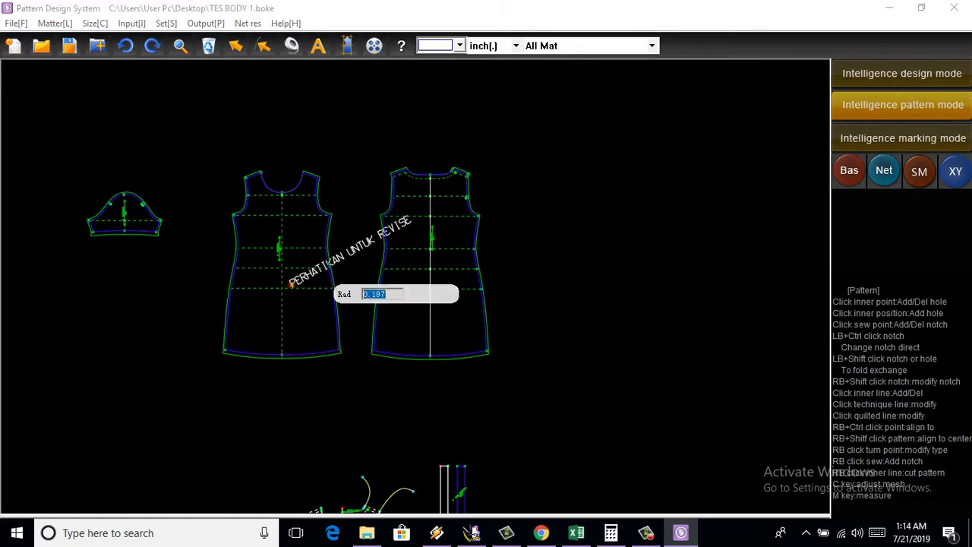
{"action": "scroll", "coordinate": [302, 279], "scroll_direction": "up", "scroll_amount": 4}
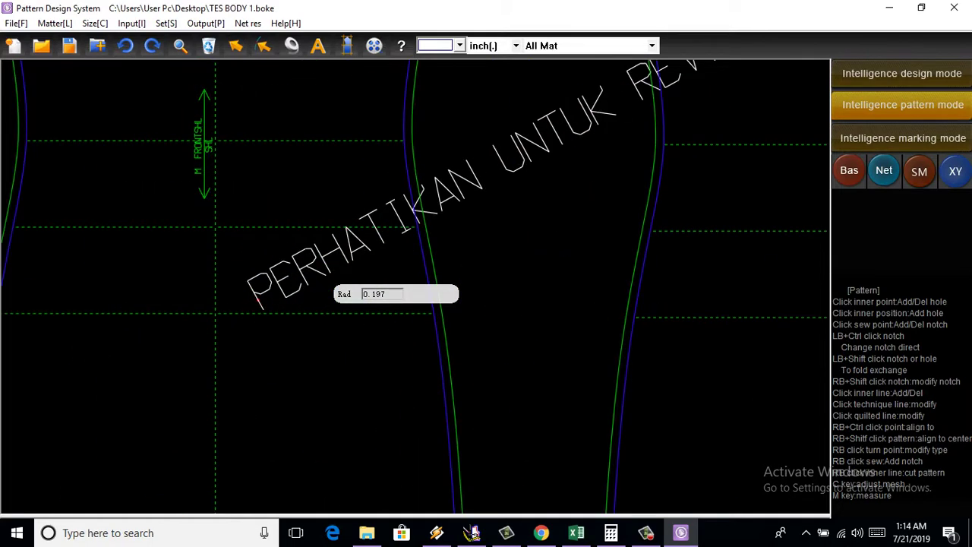
{"action": "key", "text": "Escape"}
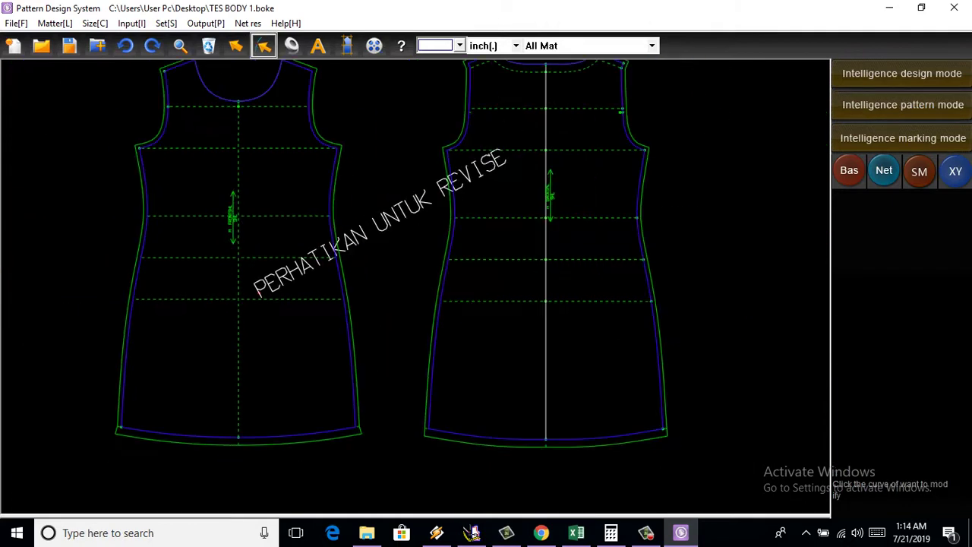
Step: Drag the note down off the dress so it lies across the neck binding strips
{"action": "left_click_drag", "start_coordinate": [258, 293], "coordinate": [460, 494]}
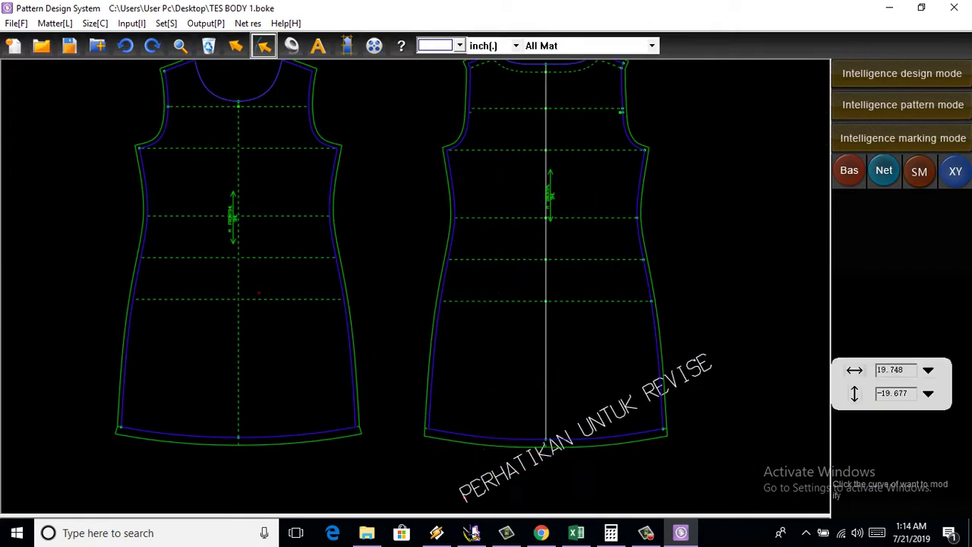
{"action": "scroll", "coordinate": [459, 494], "scroll_direction": "down", "scroll_amount": 2}
{"action": "scroll", "coordinate": [398, 364], "scroll_direction": "down", "scroll_amount": 4}
{"action": "scroll", "coordinate": [420, 426], "scroll_direction": "up", "scroll_amount": 4}
{"action": "scroll", "coordinate": [420, 426], "scroll_direction": "up", "scroll_amount": 1}
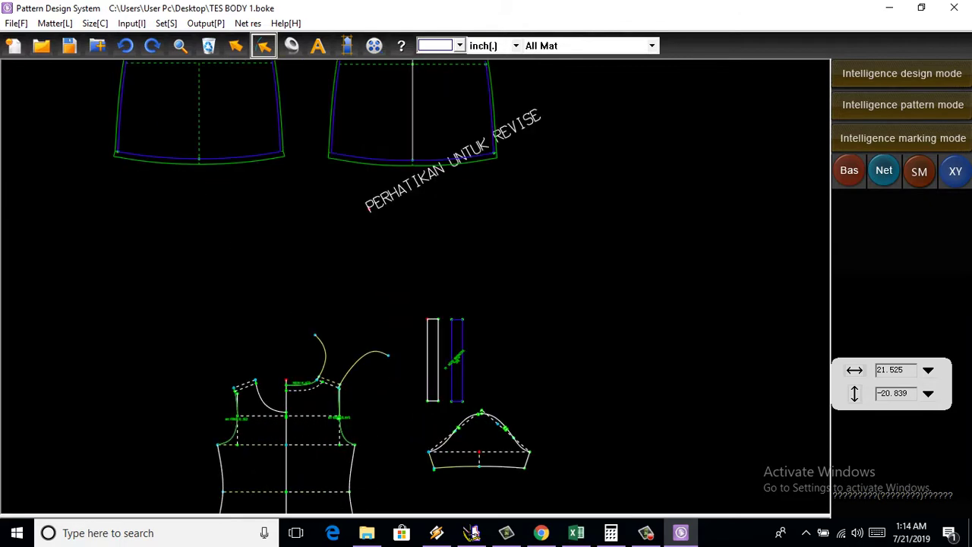
{"action": "mouse_move", "coordinate": [369, 210]}
{"action": "left_mouse_down"}
{"action": "mouse_move", "coordinate": [371, 327]}
{"action": "mouse_move", "coordinate": [390, 412]}
{"action": "mouse_move", "coordinate": [386, 391]}
{"action": "left_mouse_up"}
{"action": "scroll", "coordinate": [467, 377], "scroll_direction": "up", "scroll_amount": 1}
{"action": "scroll", "coordinate": [467, 377], "scroll_direction": "up", "scroll_amount": 2}
{"action": "scroll", "coordinate": [467, 377], "scroll_direction": "up", "scroll_amount": 2}
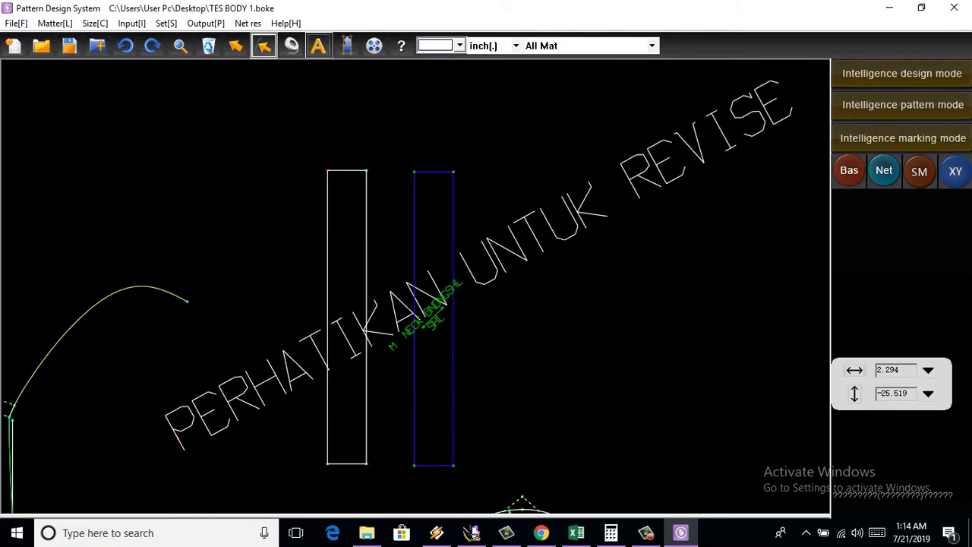
Step: Place the text 'CONTOH' beneath the 'PERHATIKAN UNTUK REVISE' note, fixing a typo
{"action": "left_click", "coordinate": [319, 45]}
{"action": "left_click", "coordinate": [516, 361]}
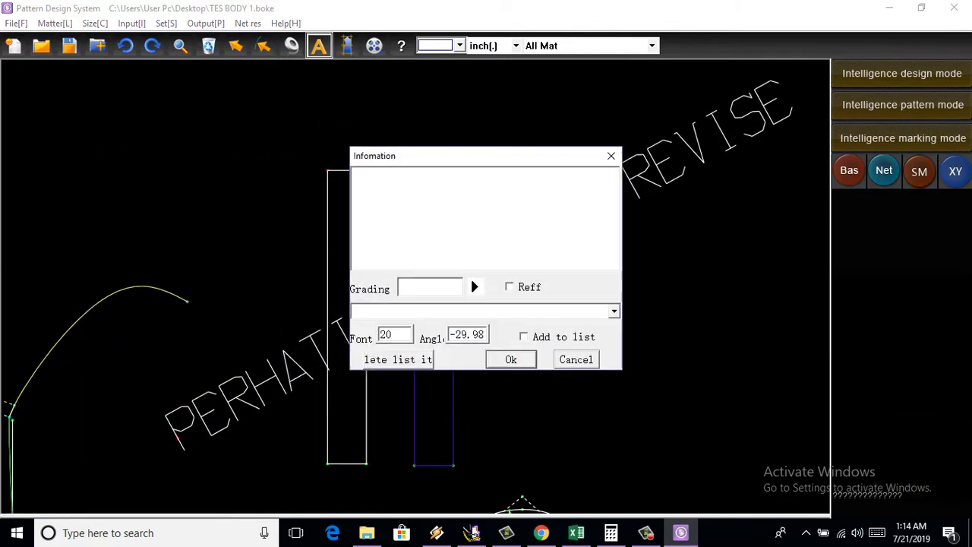
{"action": "type", "text": "C"}
{"action": "type", "text": "ON"}
{"action": "type", "text": "TI"}
{"action": "key", "text": "shift+Left"}
{"action": "type", "text": "O"}
{"action": "type", "text": "H"}
{"action": "left_click", "coordinate": [513, 360]}
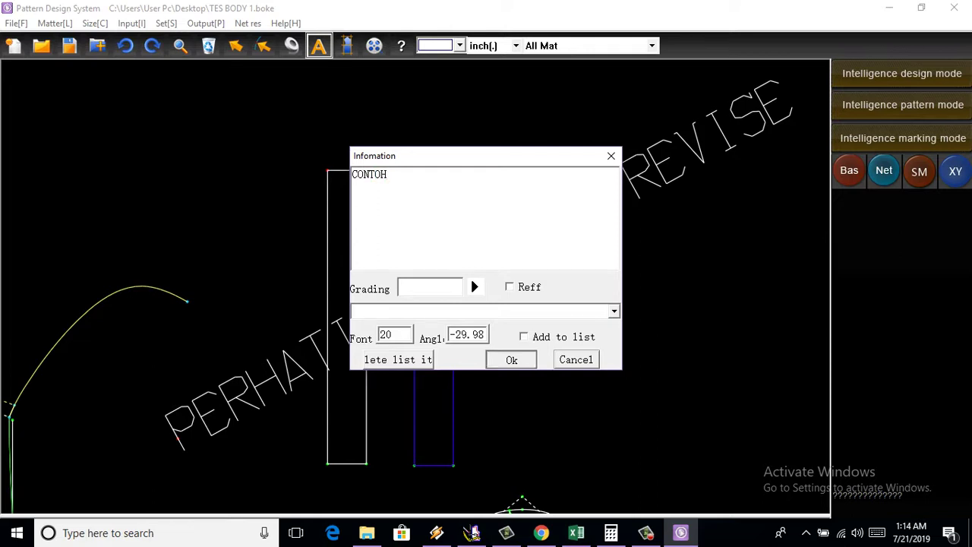
{"action": "scroll", "coordinate": [446, 323], "scroll_direction": "down", "scroll_amount": 2}
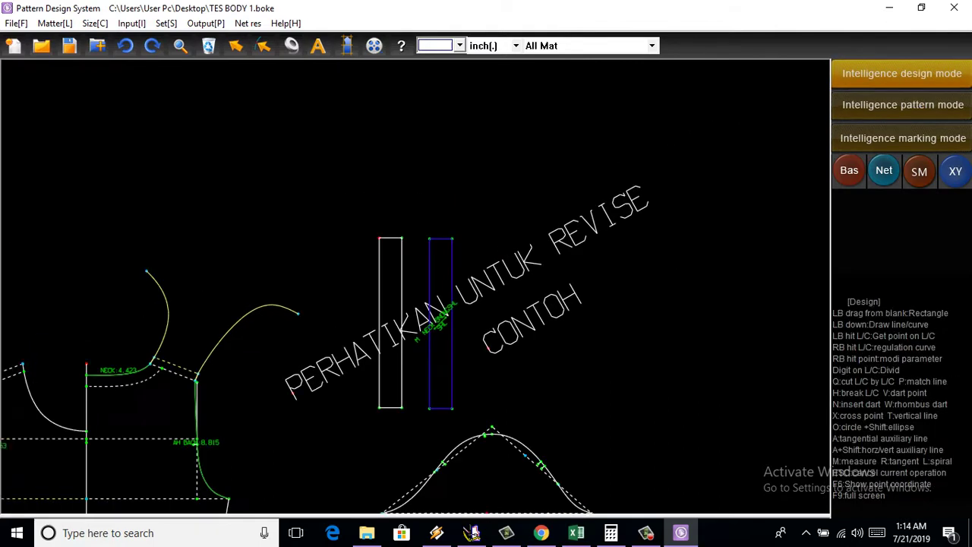
{"action": "scroll", "coordinate": [388, 433], "scroll_direction": "up", "scroll_amount": 1}
{"action": "scroll", "coordinate": [391, 430], "scroll_direction": "up", "scroll_amount": 3}
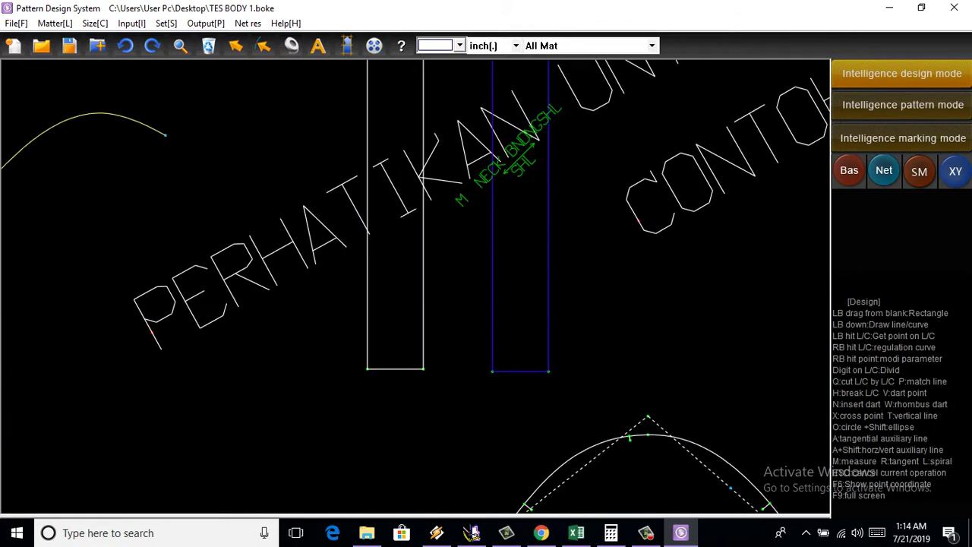
{"action": "scroll", "coordinate": [416, 367], "scroll_direction": "down", "scroll_amount": 1}
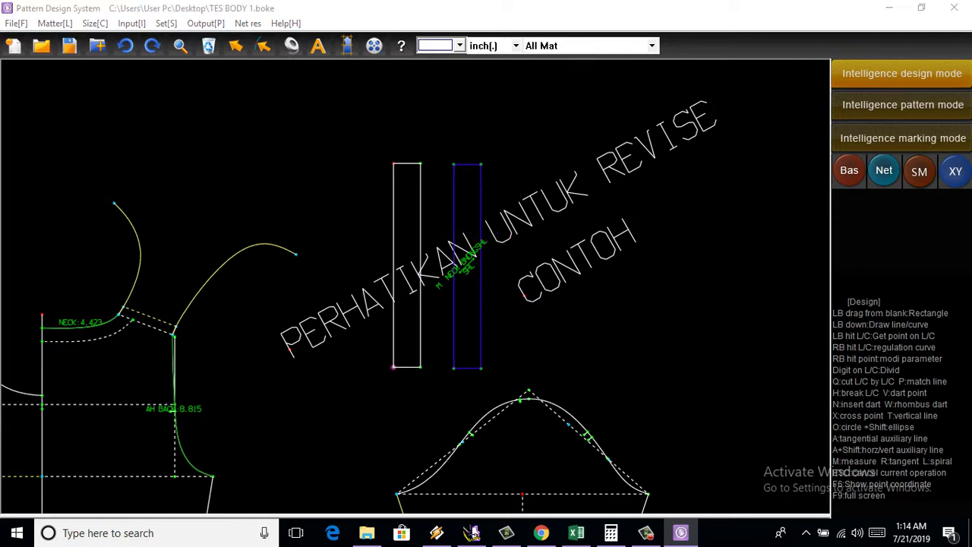
Step: Set the two narrow strips' length to 18 after trying 15 and 17, then undo it
{"action": "left_click", "coordinate": [454, 367]}
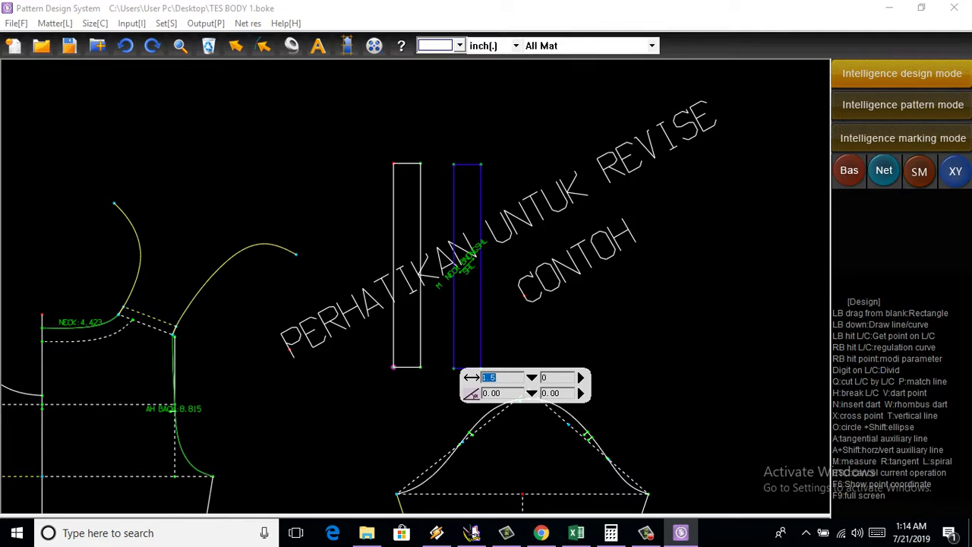
{"action": "key", "text": "Return"}
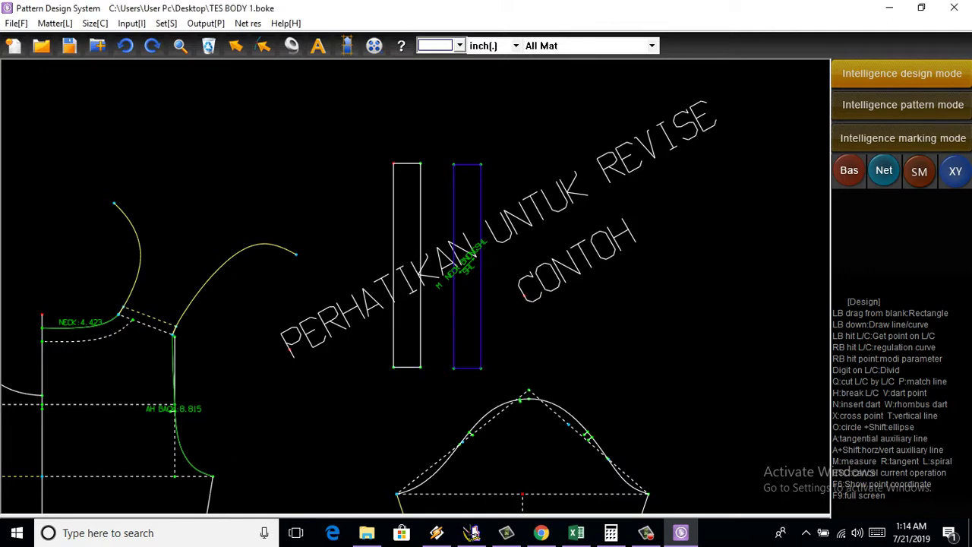
{"action": "left_click", "coordinate": [455, 367]}
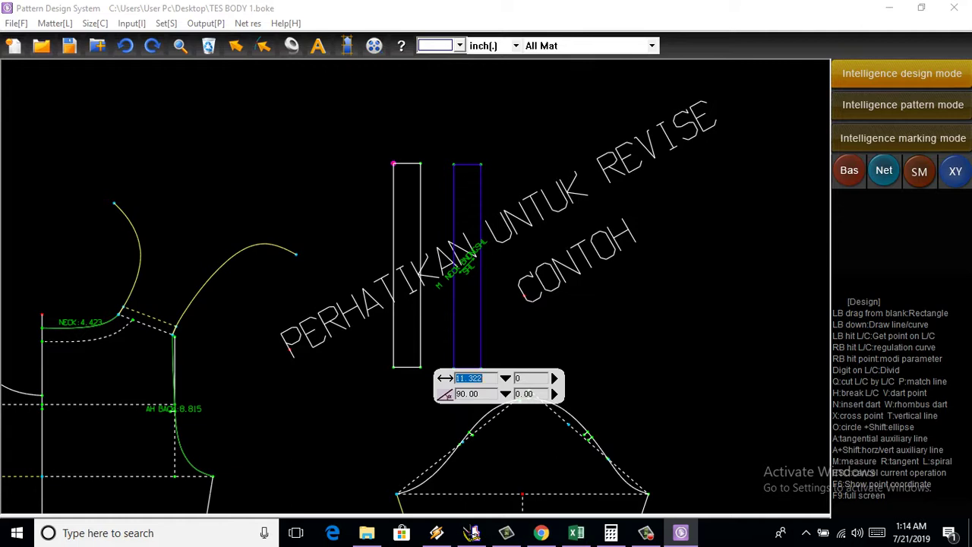
{"action": "left_click_drag", "start_coordinate": [461, 378], "coordinate": [483, 378]}
{"action": "type", "text": "5"}
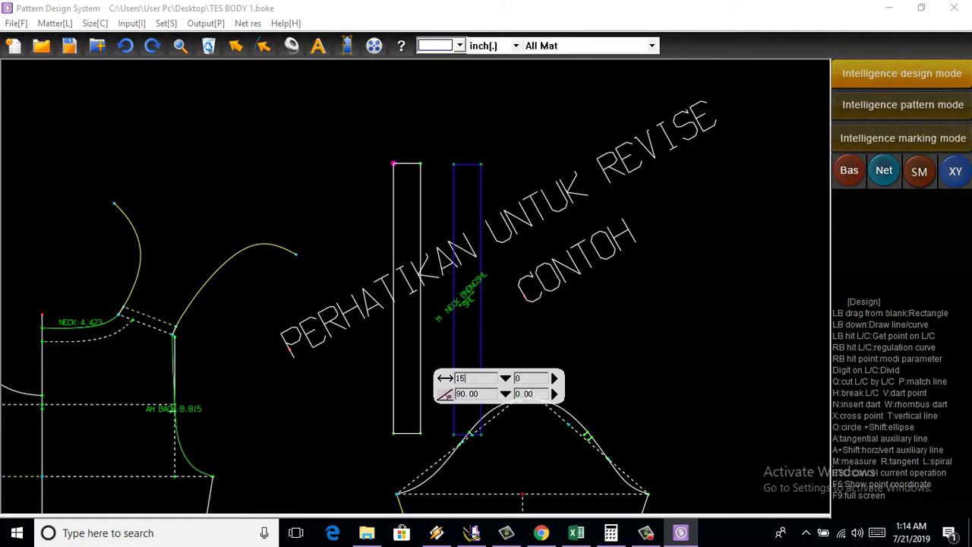
{"action": "double_click", "coordinate": [460, 378]}
{"action": "type", "text": "17"}
{"action": "double_click", "coordinate": [461, 378]}
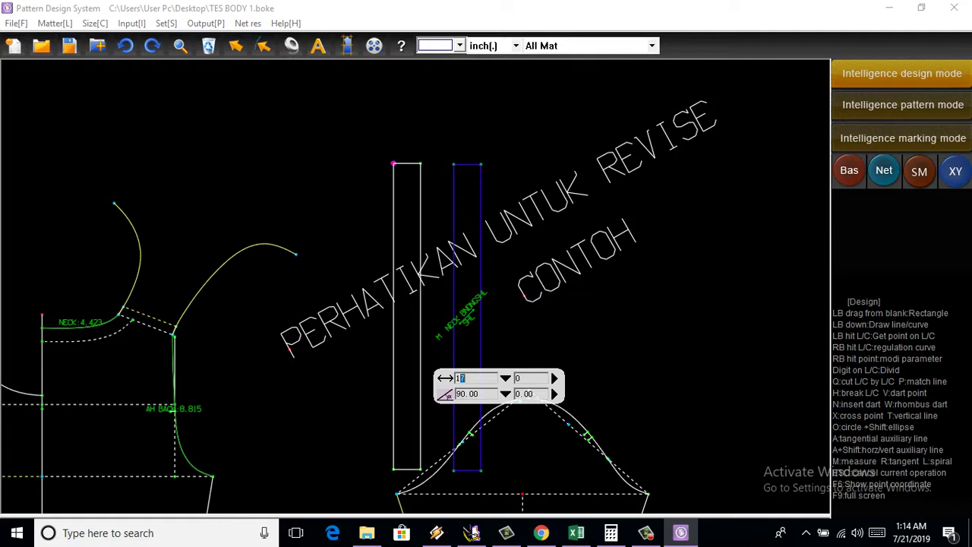
{"action": "type", "text": "10"}
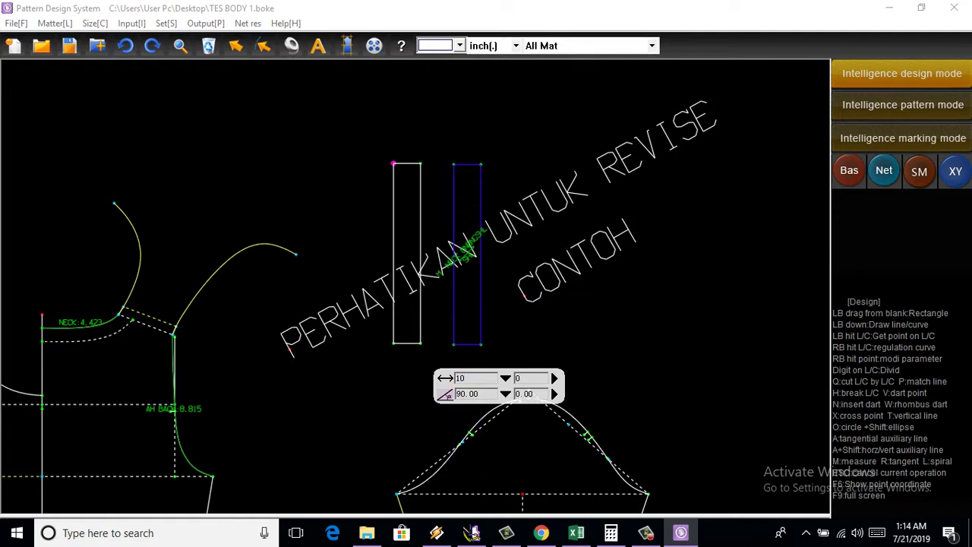
{"action": "key", "text": "BackSpace"}
{"action": "type", "text": "8"}
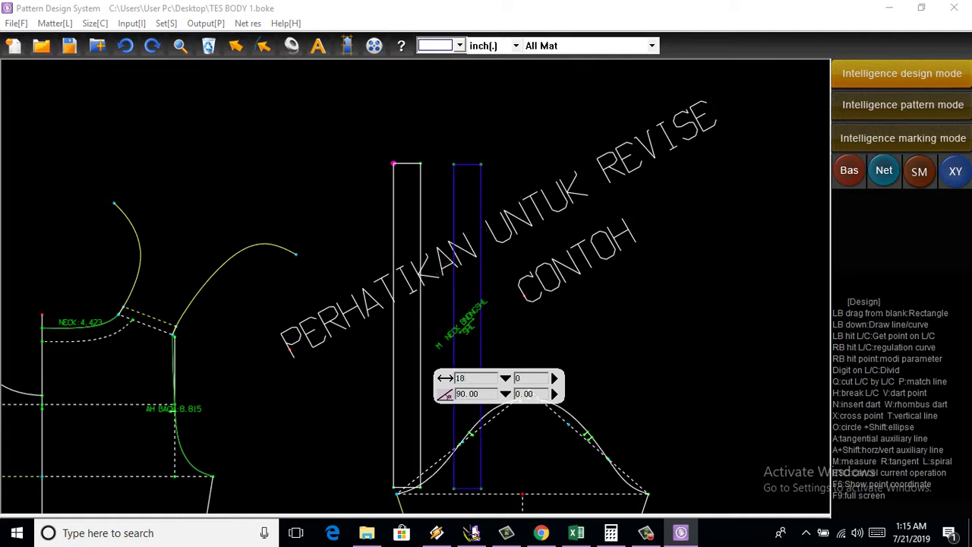
{"action": "key", "text": "Return"}
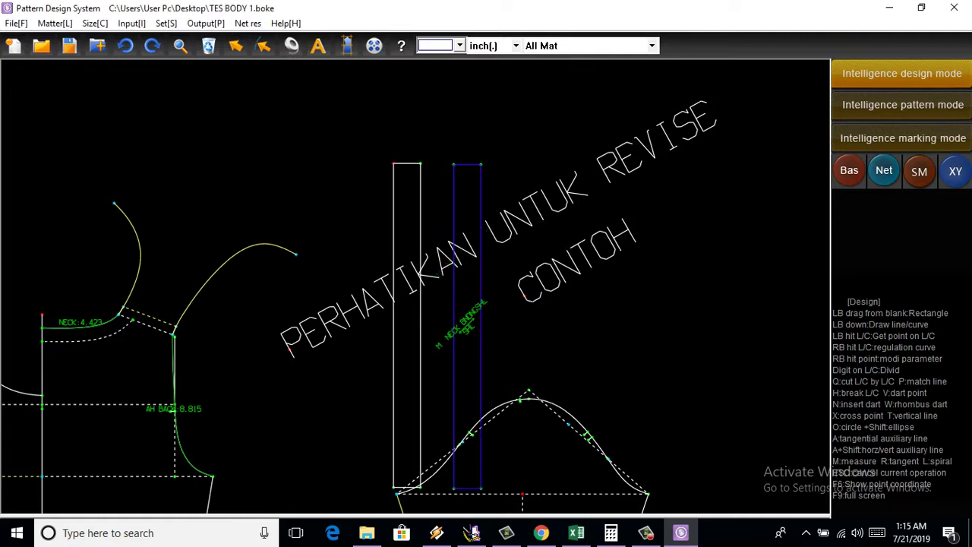
{"action": "left_click", "coordinate": [125, 46]}
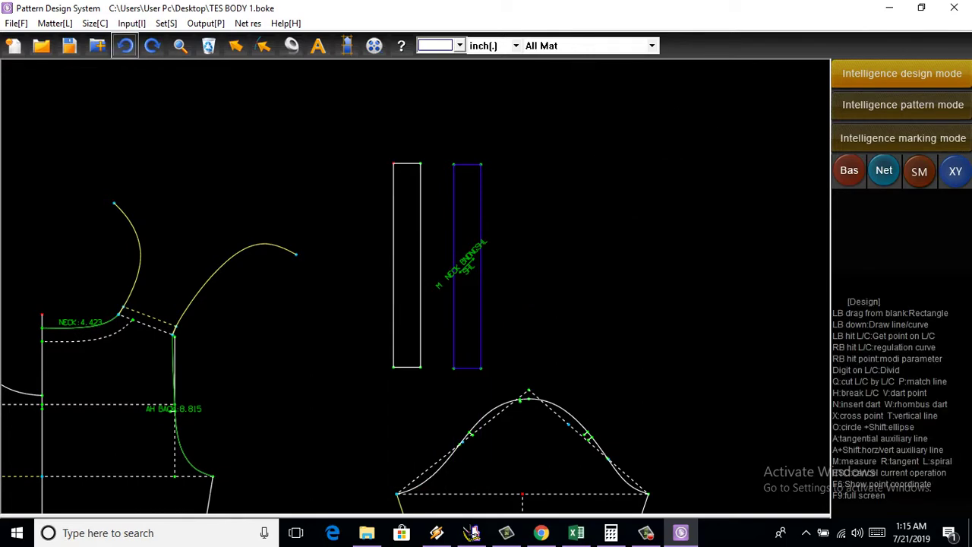
Step: Fit the whole layout in view and briefly check the finished pattern pieces
{"action": "left_click", "coordinate": [152, 46]}
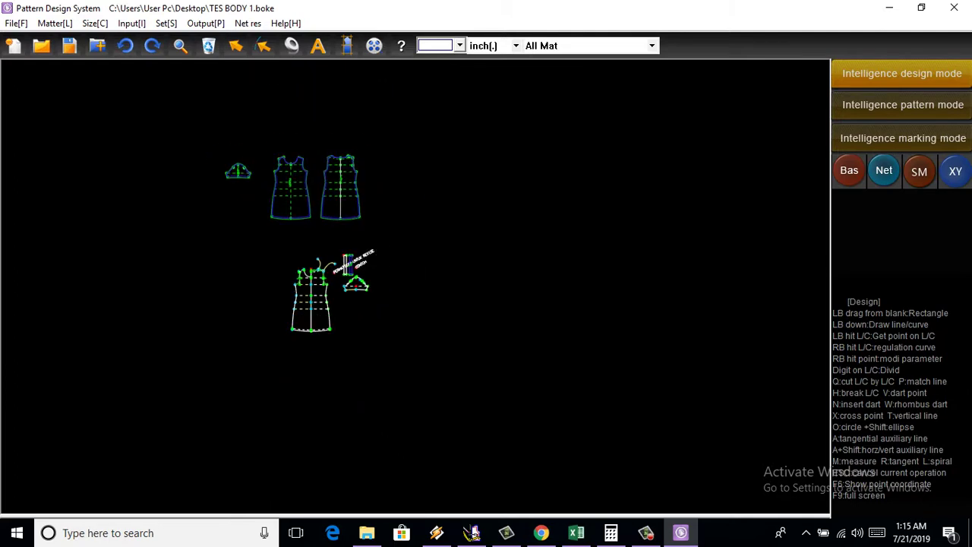
{"action": "left_click", "coordinate": [903, 105]}
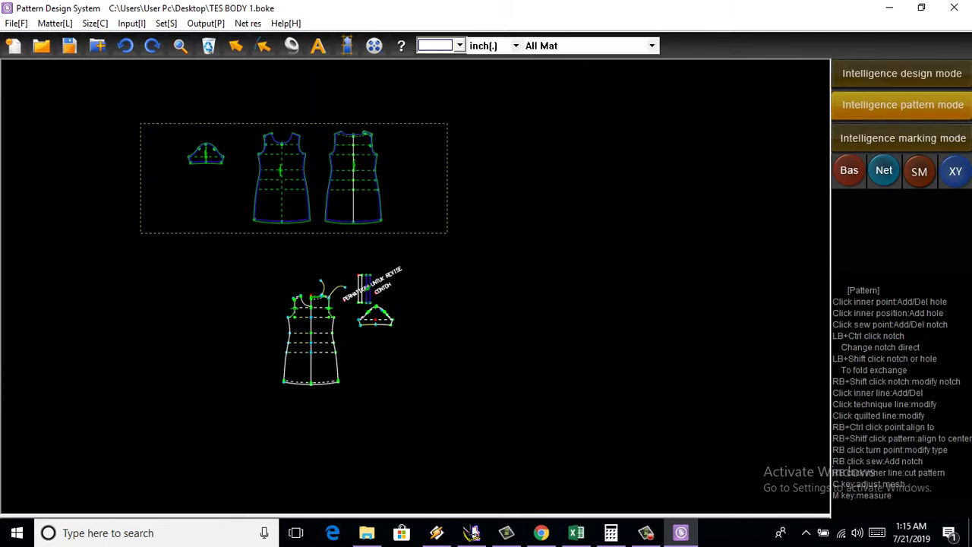
{"action": "scroll", "coordinate": [232, 288], "scroll_direction": "up", "scroll_amount": 2}
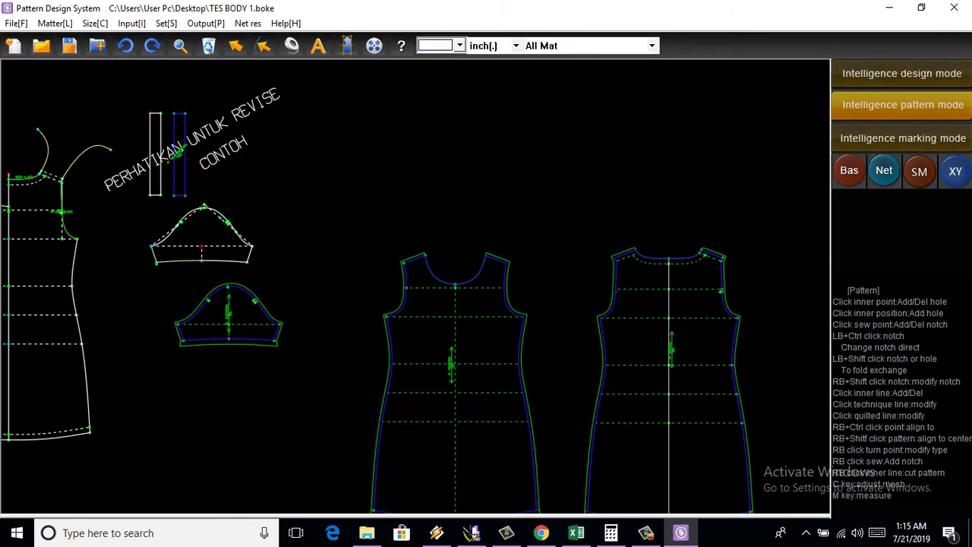
{"action": "scroll", "coordinate": [232, 288], "scroll_direction": "up", "scroll_amount": 1}
{"action": "scroll", "coordinate": [231, 288], "scroll_direction": "up", "scroll_amount": 1}
{"action": "key", "text": "Escape"}
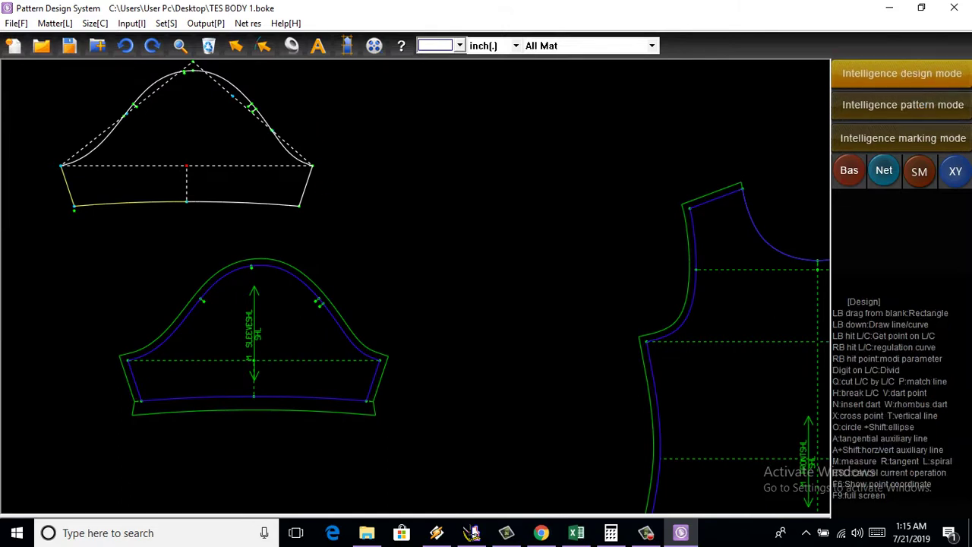
Step: Test a 7.25 sleeve width, then set the sleeve's underarm corner at 7 inches
{"action": "right_click", "coordinate": [311, 165]}
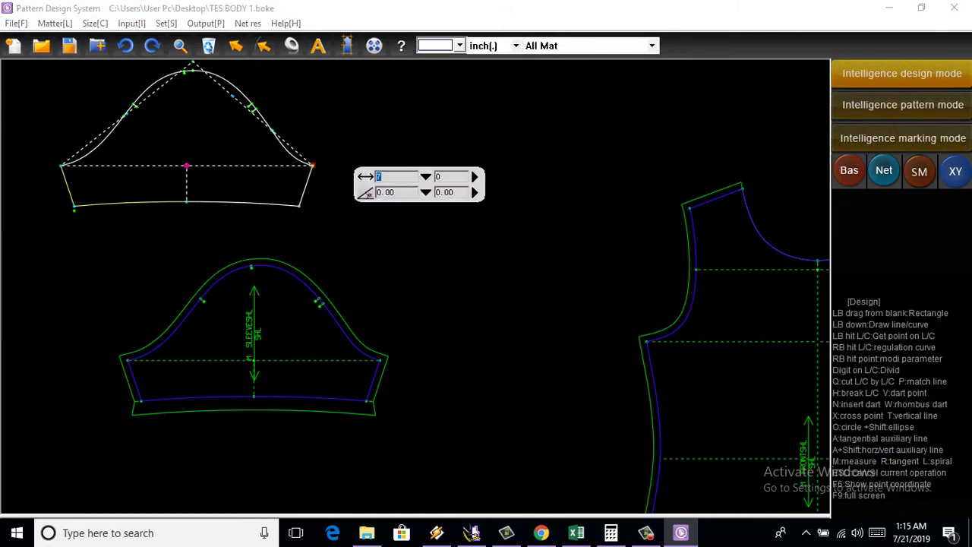
{"action": "type", "text": "7"}
{"action": "type", "text": ";"}
{"action": "key", "text": "shift+Left"}
{"action": "type", "text": ";"}
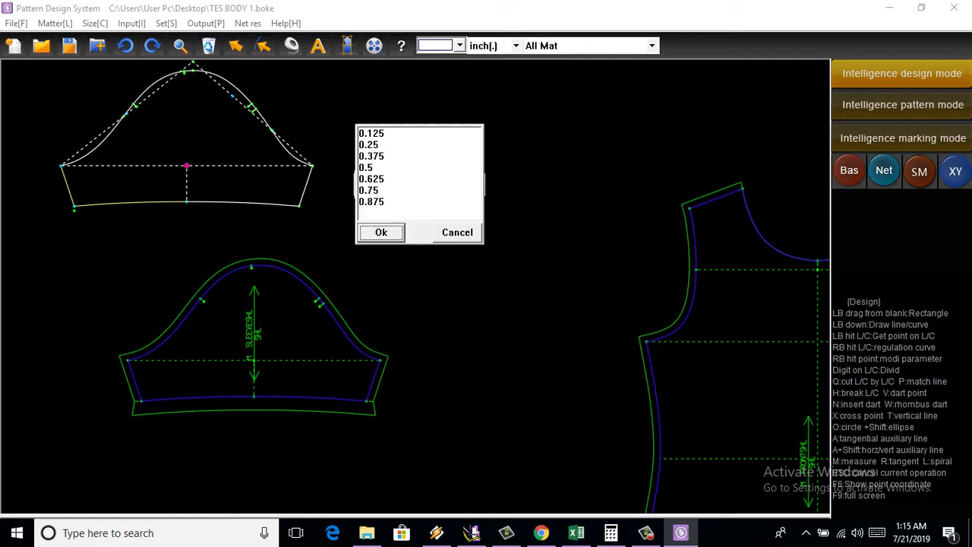
{"action": "left_click", "coordinate": [369, 144]}
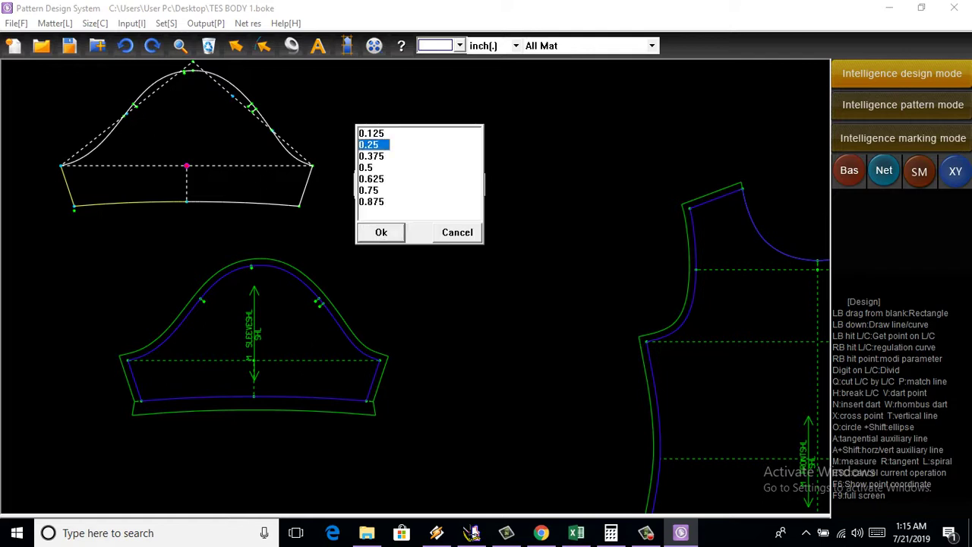
{"action": "key", "text": "Return"}
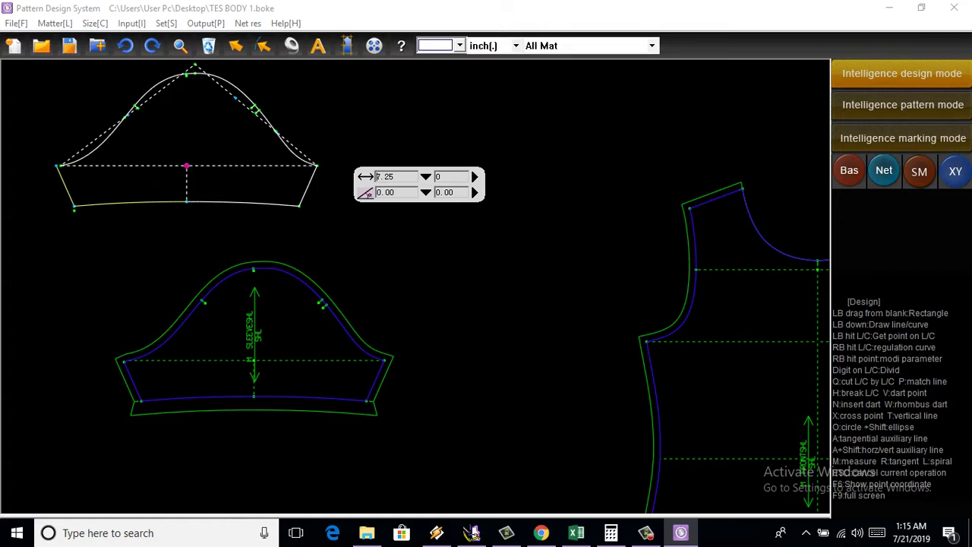
{"action": "left_click_drag", "start_coordinate": [377, 177], "coordinate": [394, 176]}
{"action": "type", "text": "8"}
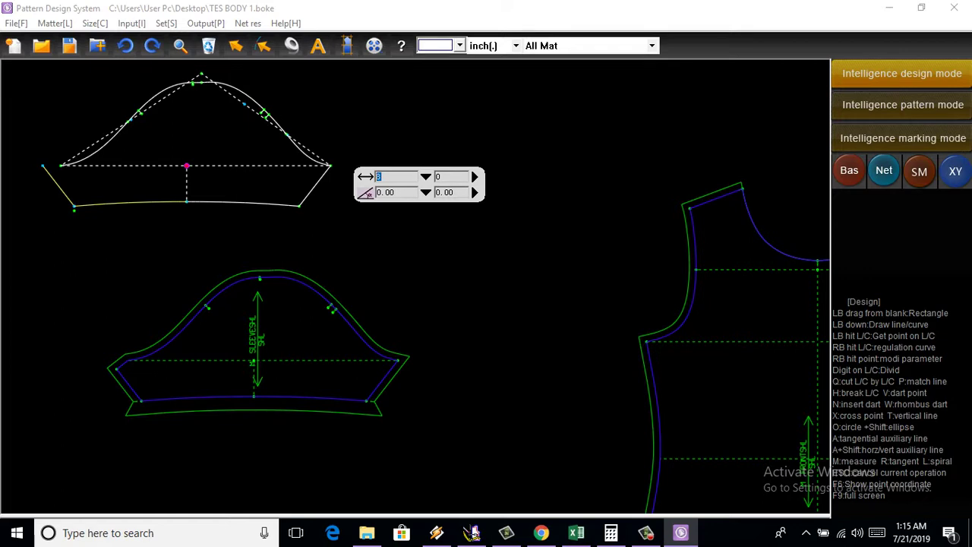
{"action": "type", "text": "7"}
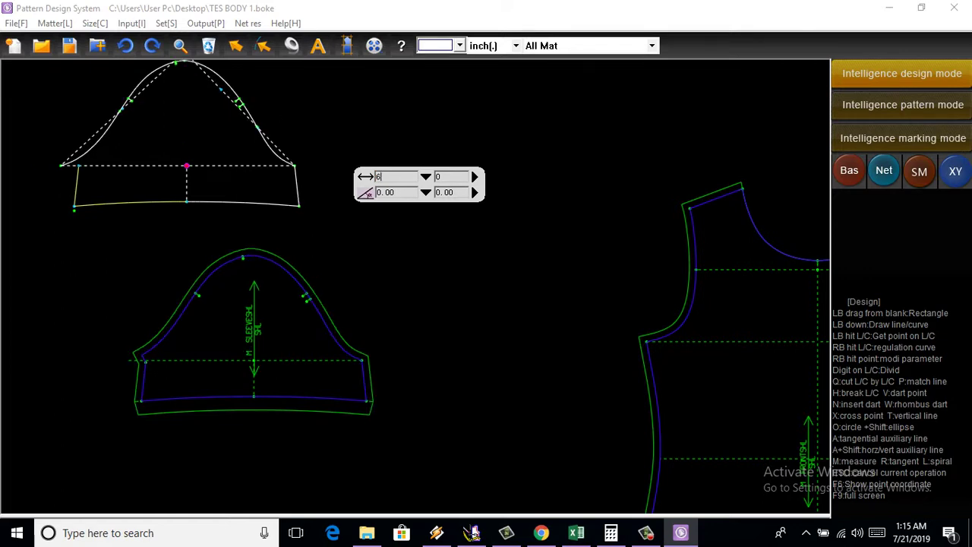
{"action": "type", "text": "5"}
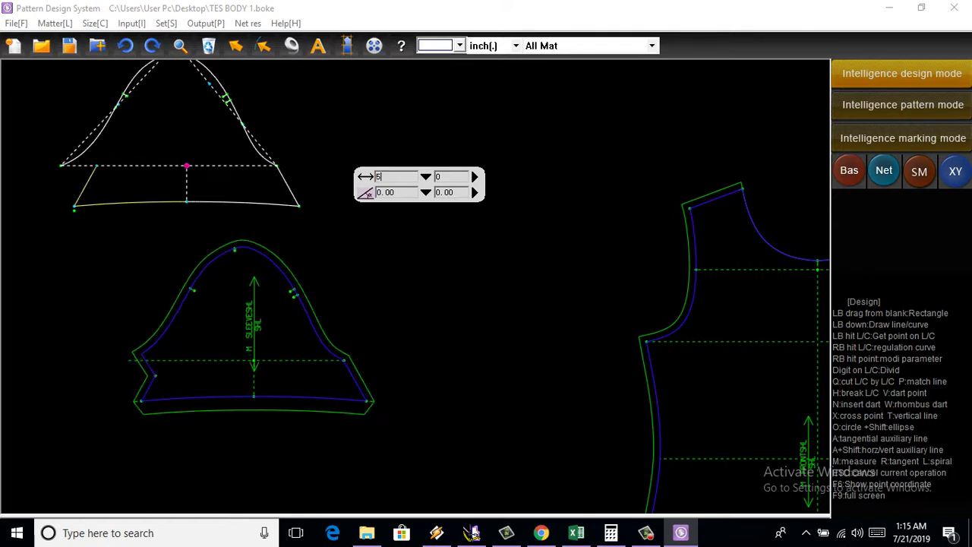
{"action": "key", "text": "Return"}
{"action": "type", "text": "7"}
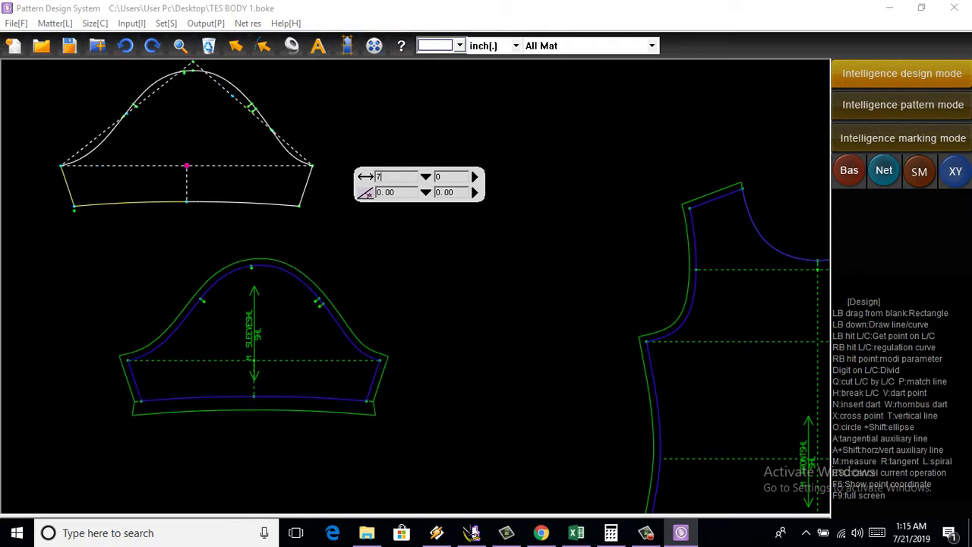
{"action": "key", "text": "Return"}
Step: Review all finished pattern pieces, then return to drafting mode
{"action": "key", "text": "F2"}
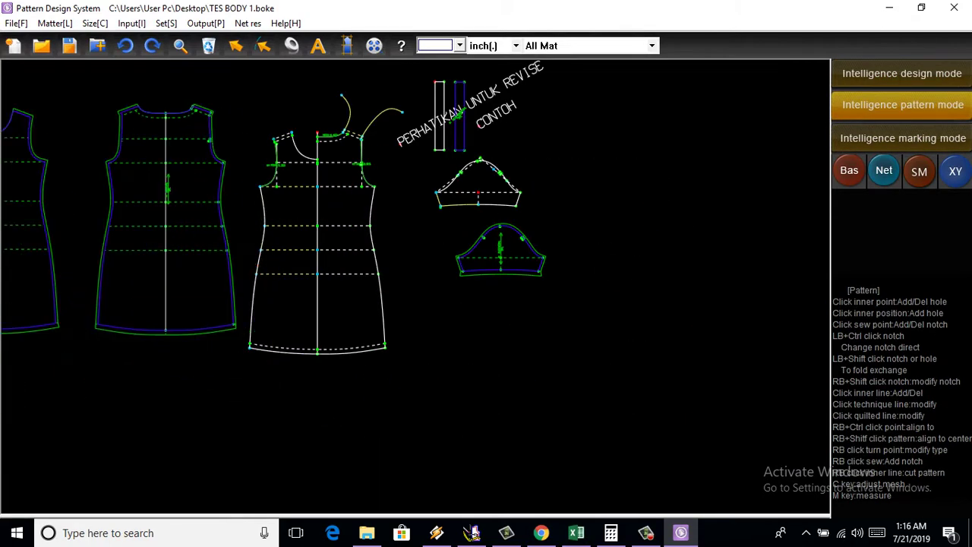
{"action": "scroll", "coordinate": [251, 223], "scroll_direction": "up", "scroll_amount": 1}
{"action": "scroll", "coordinate": [251, 223], "scroll_direction": "up", "scroll_amount": 1}
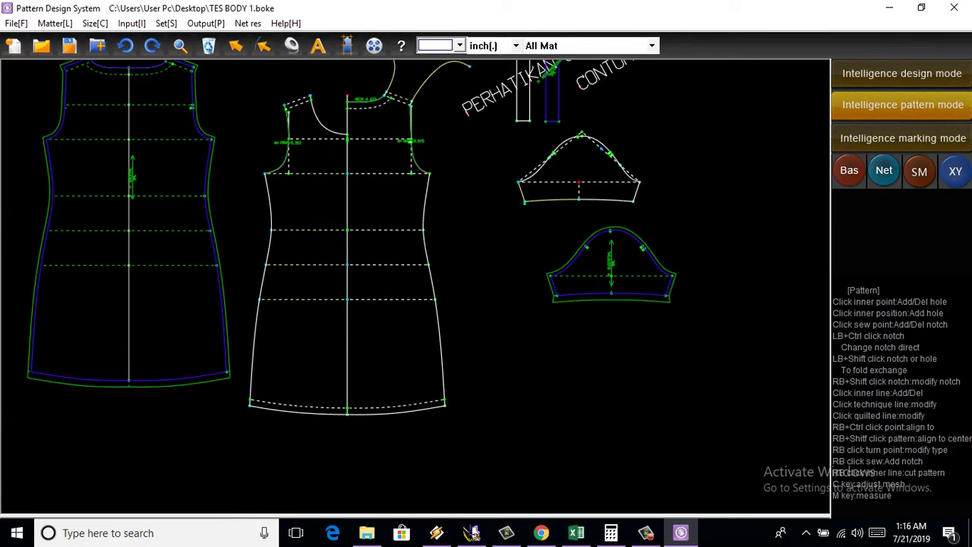
{"action": "scroll", "coordinate": [418, 266], "scroll_direction": "down", "scroll_amount": 1}
{"action": "scroll", "coordinate": [418, 266], "scroll_direction": "up", "scroll_amount": 1}
{"action": "scroll", "coordinate": [418, 266], "scroll_direction": "up", "scroll_amount": 1}
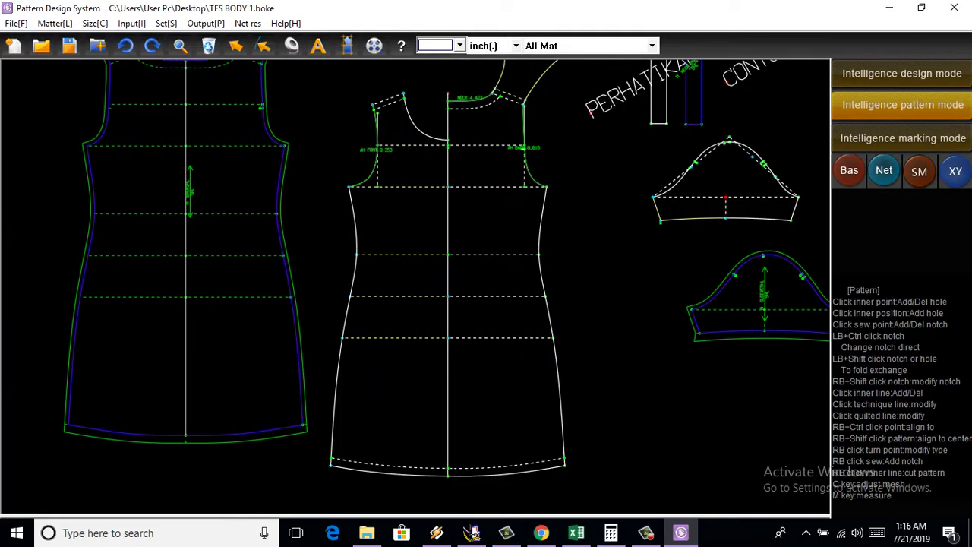
{"action": "left_click", "coordinate": [902, 73]}
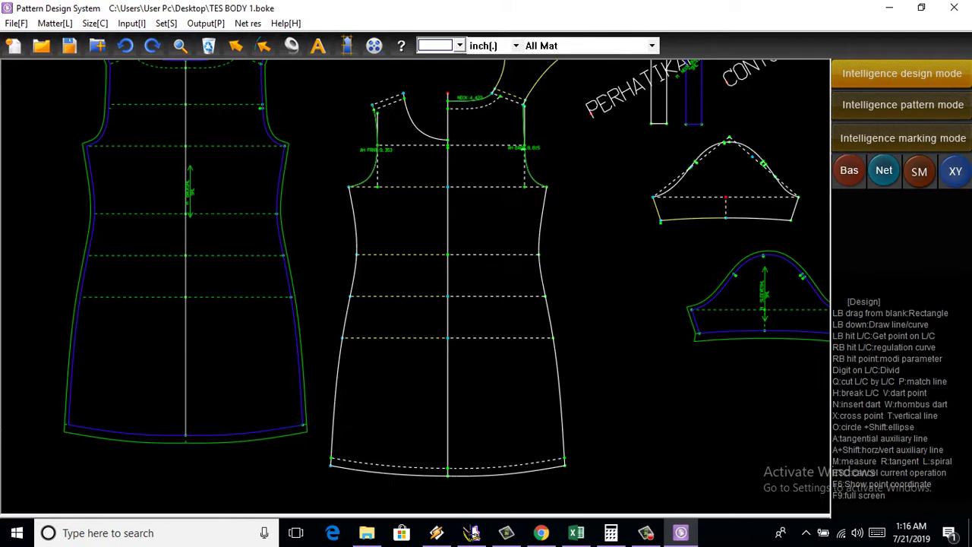
Step: Set the bodice side point on the chest line to 9.75 inches
{"action": "left_click", "coordinate": [545, 186]}
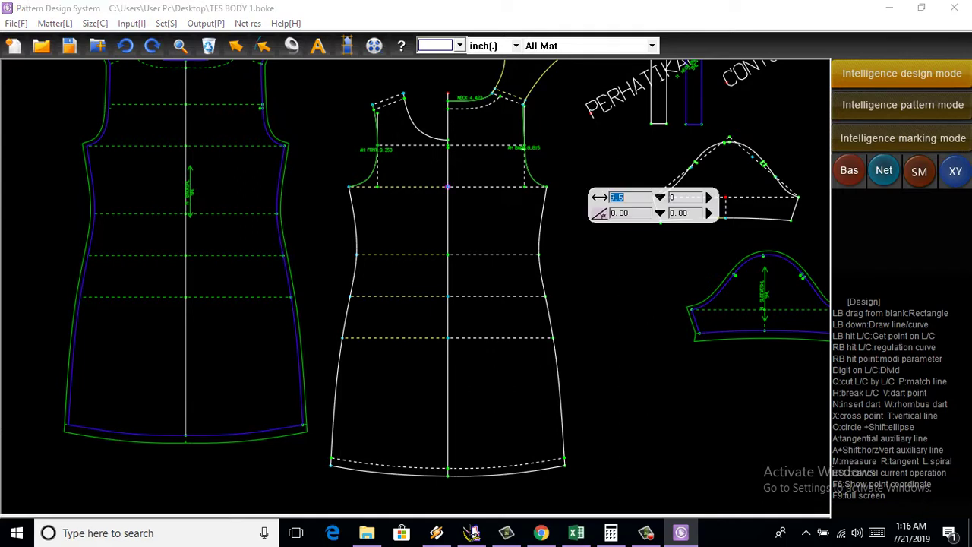
{"action": "type", "text": "9.5"}
{"action": "key", "text": "BackSpace"}
{"action": "type", "text": "75"}
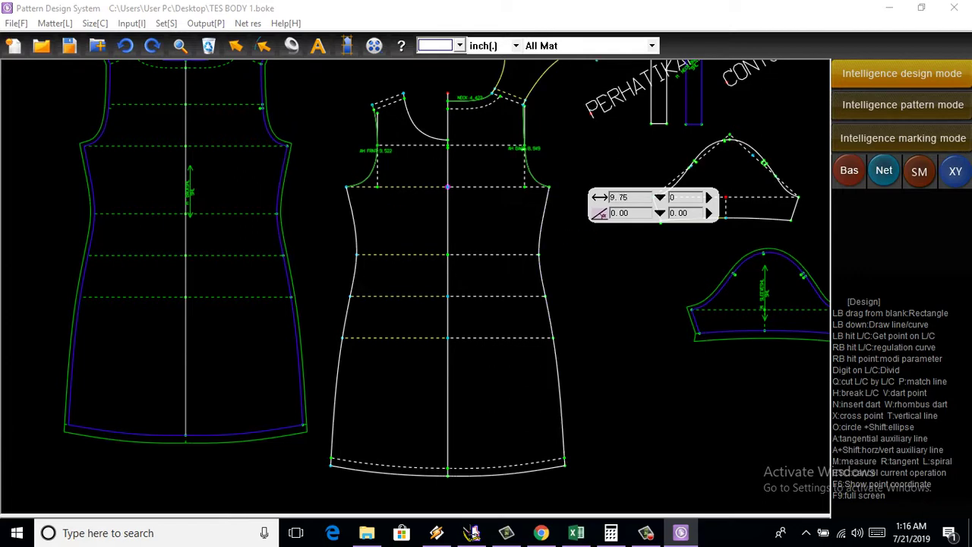
{"action": "key", "text": "Return"}
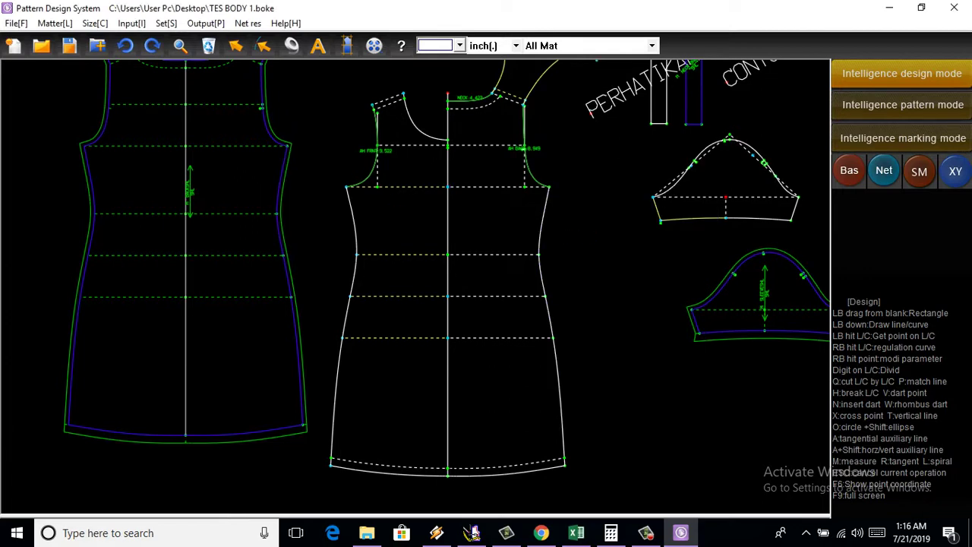
Step: Set the bodice side point on the waist line to 9 inches
{"action": "left_click", "coordinate": [538, 255]}
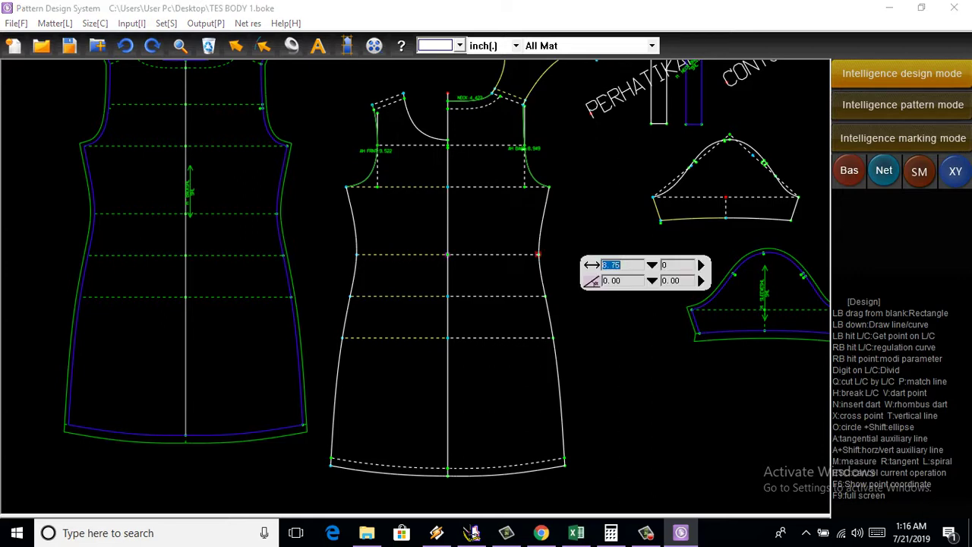
{"action": "type", "text": "9"}
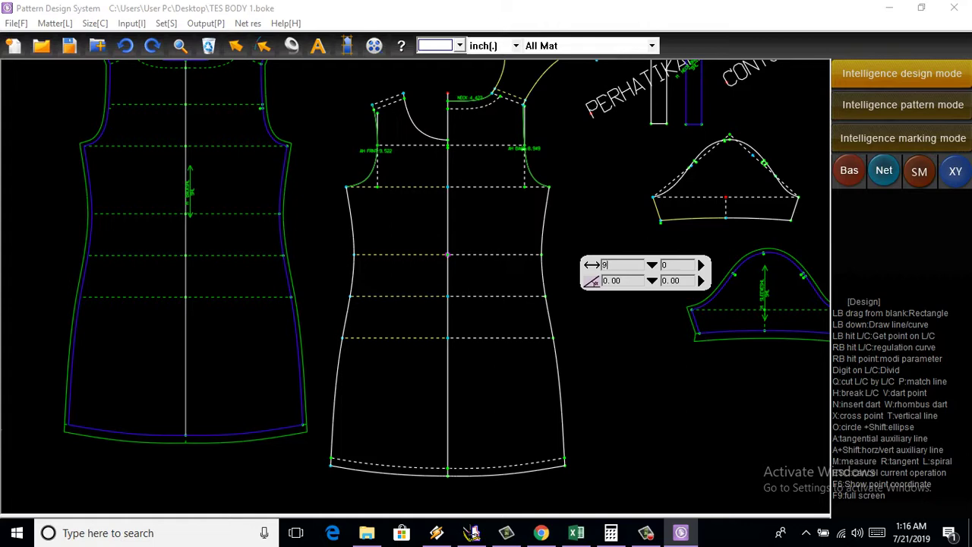
{"action": "key", "text": "Return"}
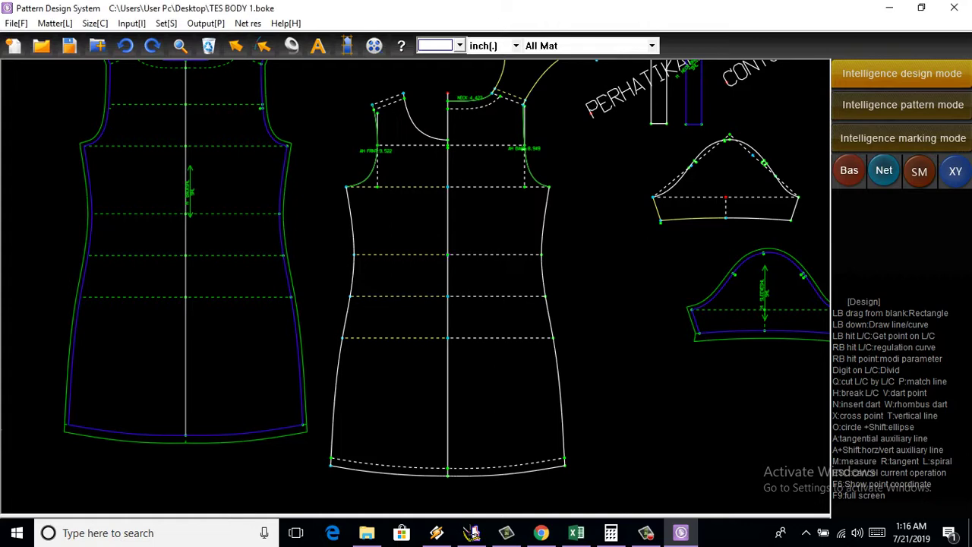
{"action": "scroll", "coordinate": [458, 209], "scroll_direction": "down", "scroll_amount": 1}
{"action": "scroll", "coordinate": [457, 209], "scroll_direction": "up", "scroll_amount": 1}
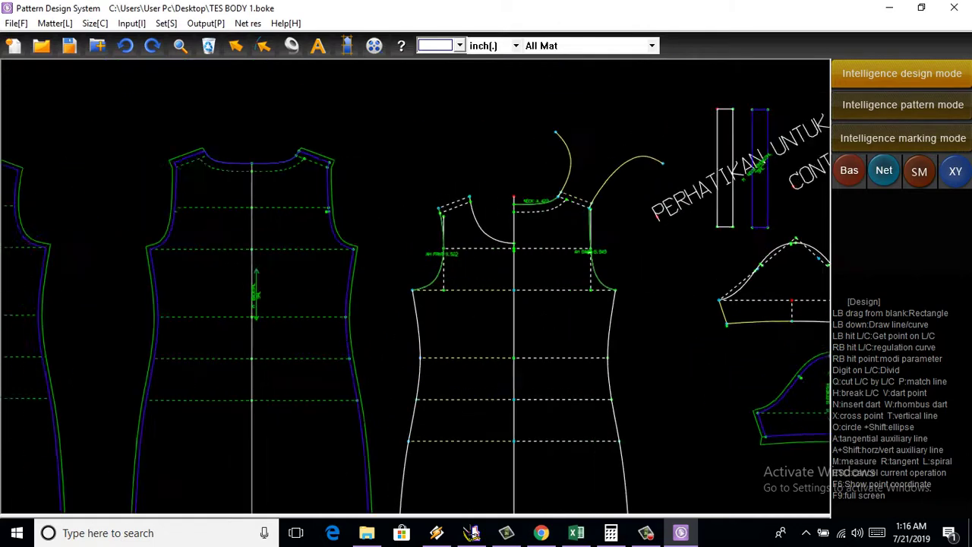
{"action": "scroll", "coordinate": [458, 209], "scroll_direction": "up", "scroll_amount": 1}
{"action": "scroll", "coordinate": [457, 209], "scroll_direction": "down", "scroll_amount": 1}
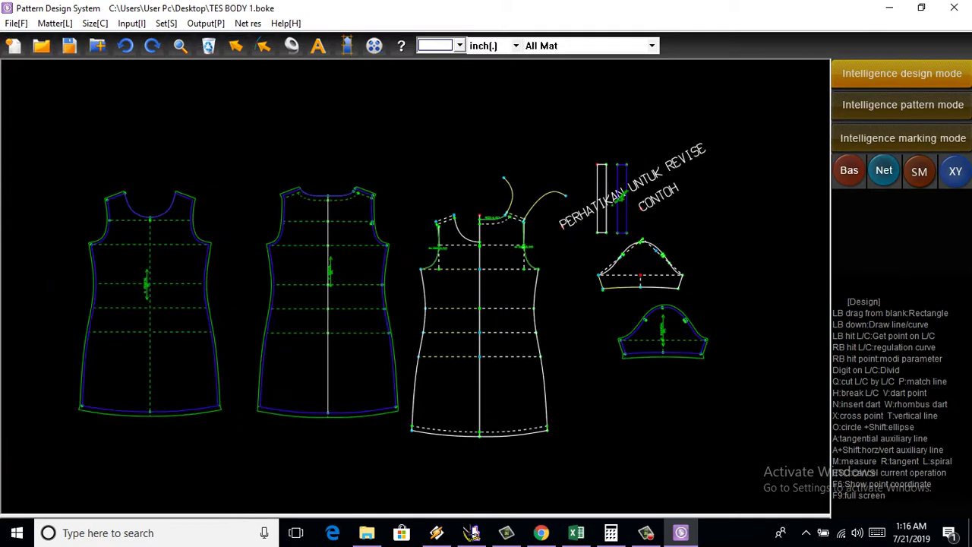
{"action": "scroll", "coordinate": [400, 327], "scroll_direction": "up", "scroll_amount": 2}
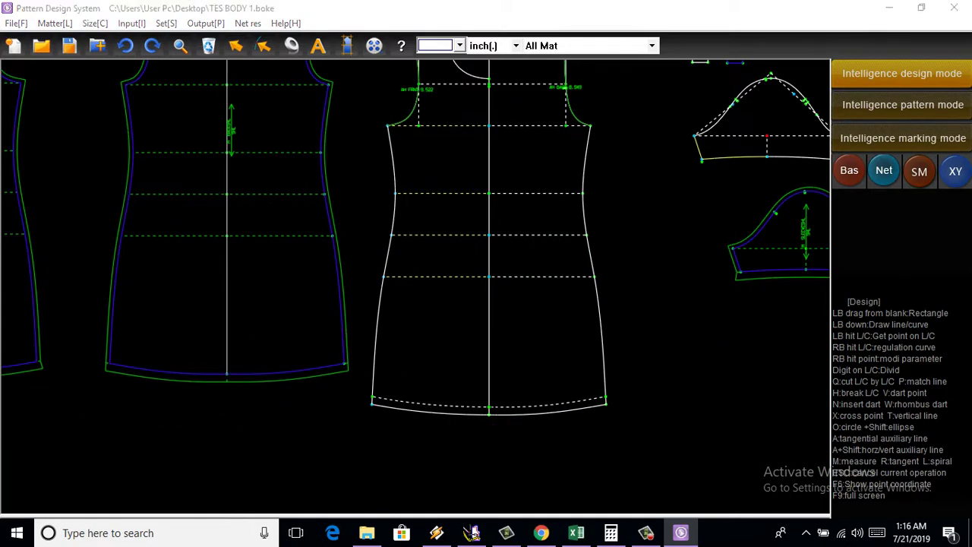
Step: Add a hem point on the centre line at 37
{"action": "left_click", "coordinate": [530, 235]}
{"action": "type", "text": "3"}
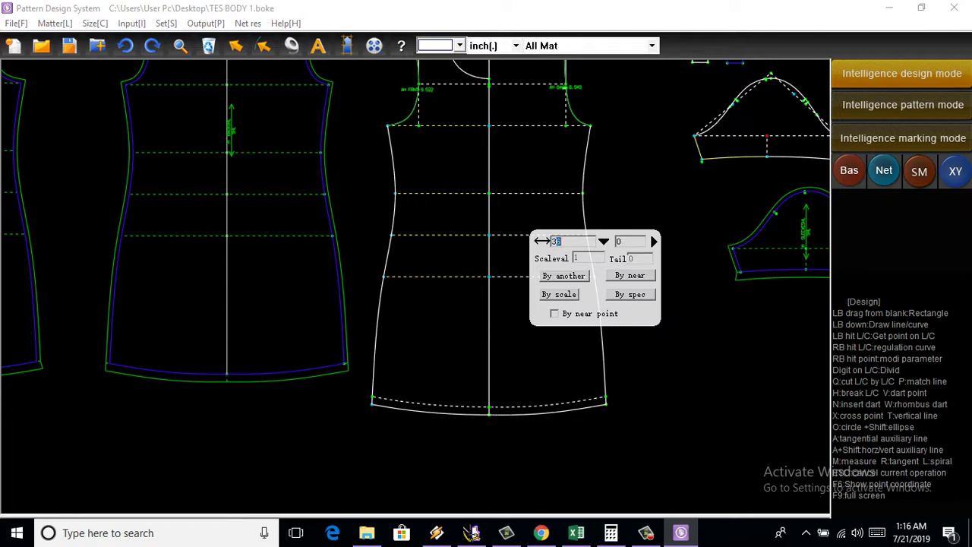
{"action": "type", "text": "7"}
{"action": "key", "text": "Return"}
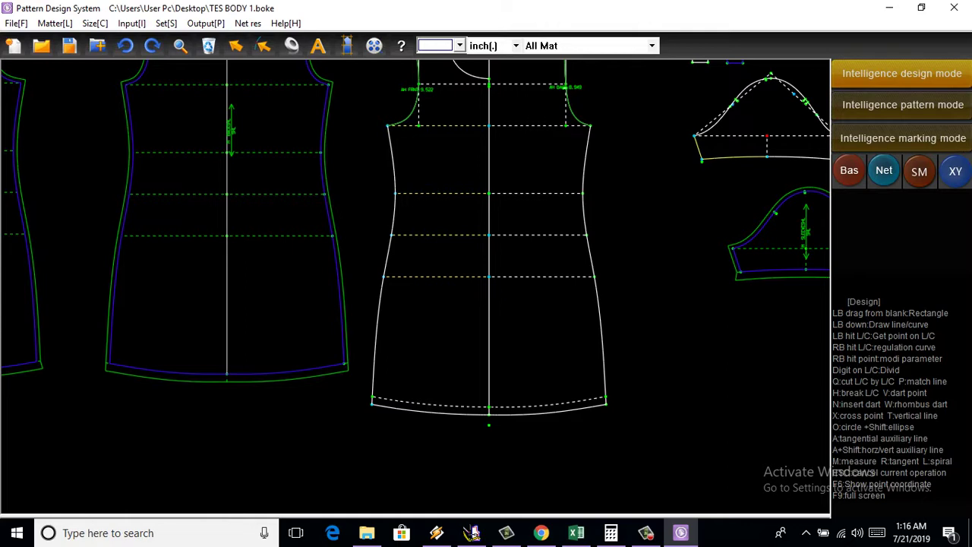
{"action": "key", "text": "Escape"}
Step: Reopen the hem point's length and try values from 39 down to 37
{"action": "left_click", "coordinate": [489, 425]}
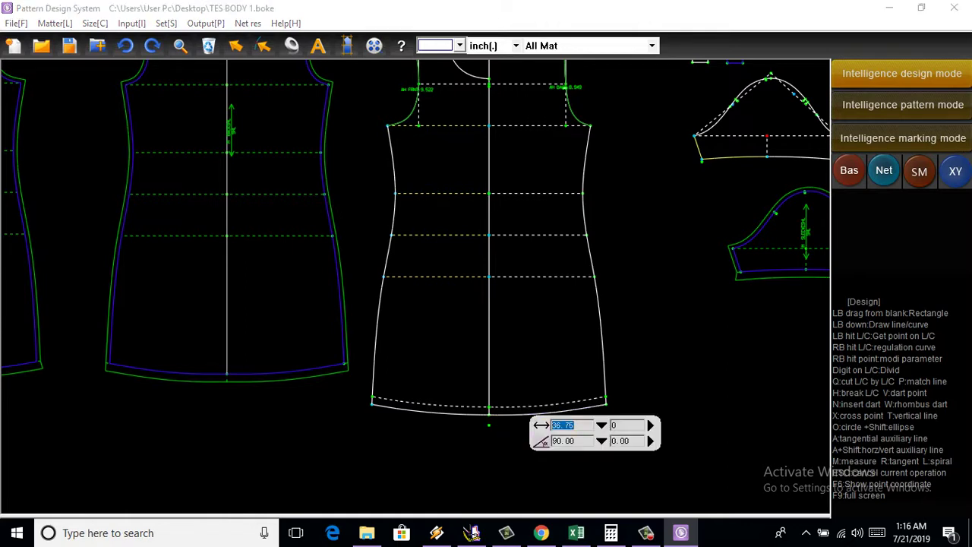
{"action": "type", "text": "38"}
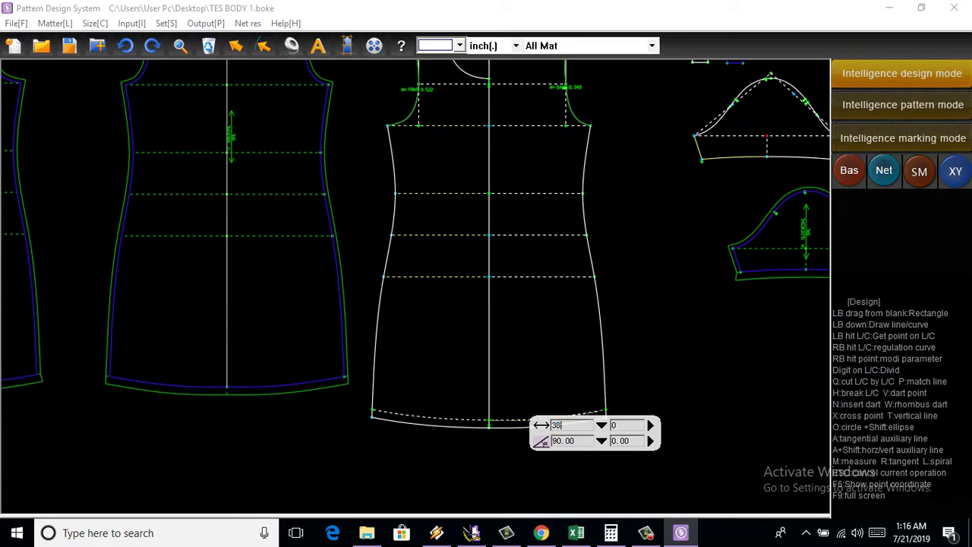
{"action": "type", "text": "39"}
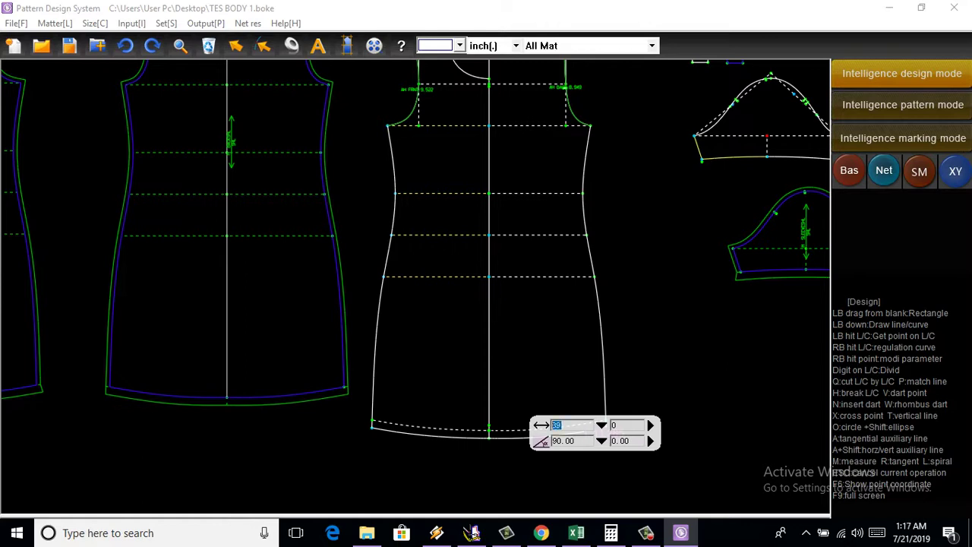
{"action": "type", "text": "30"}
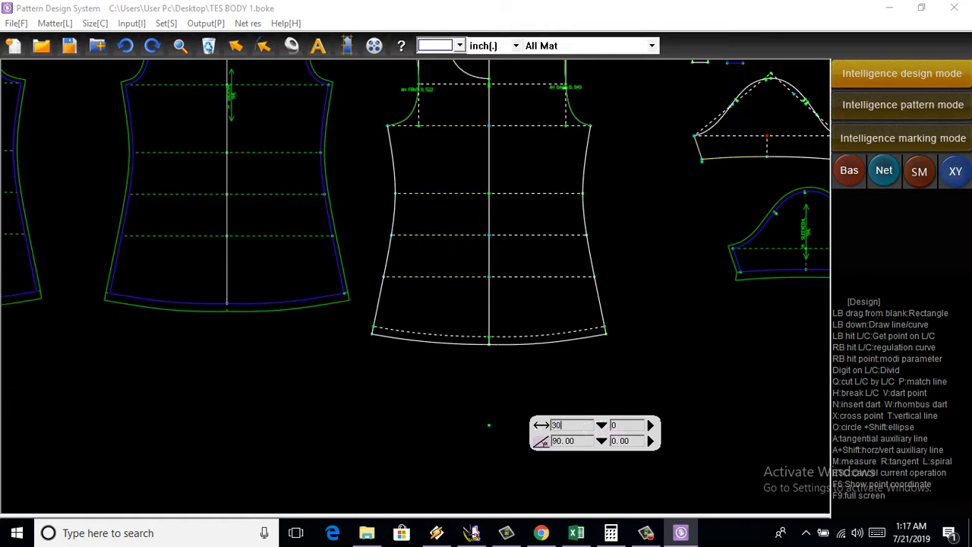
{"action": "key", "text": "BackSpace"}
{"action": "type", "text": "9"}
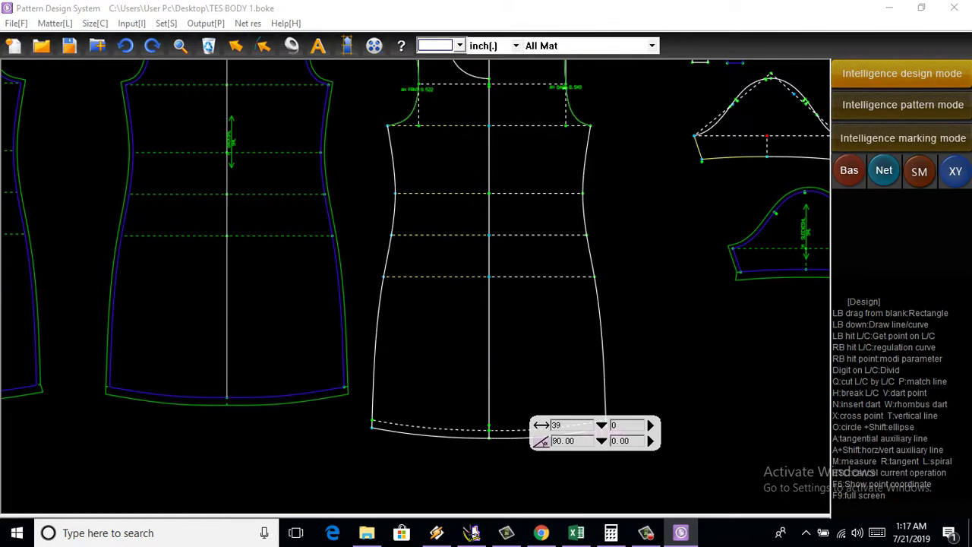
{"action": "key", "text": "BackSpace"}
{"action": "type", "text": "8"}
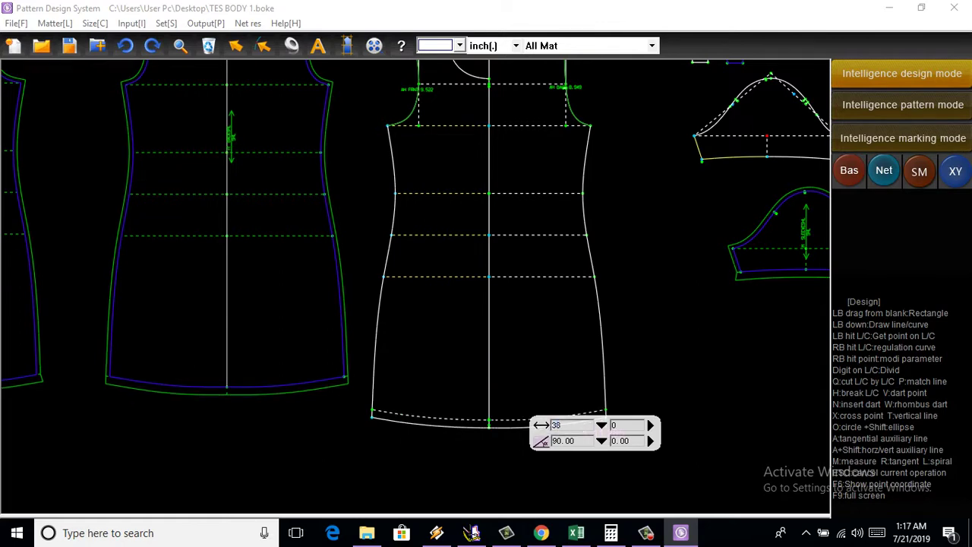
{"action": "key", "text": "BackSpace"}
{"action": "type", "text": "7"}
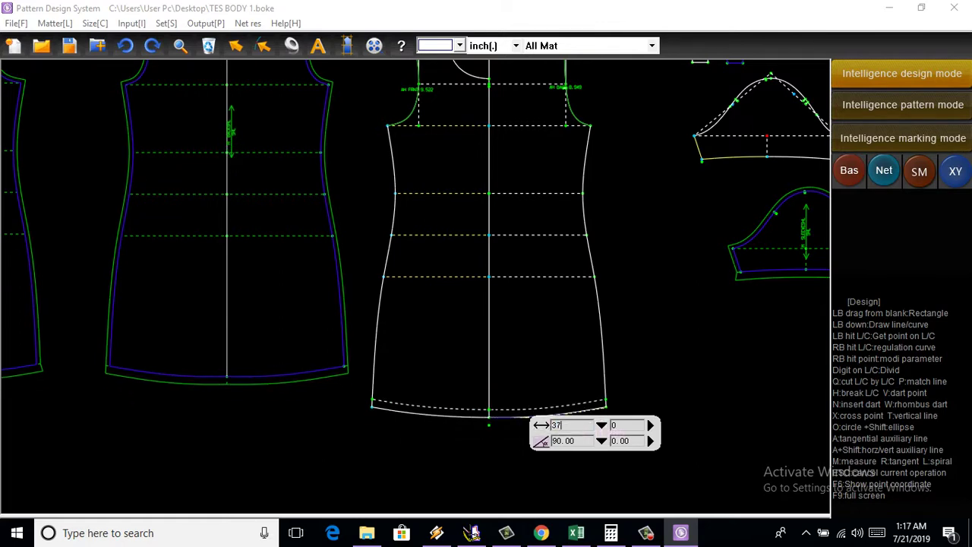
Step: Try 36, then confirm the hem length at 39 inches
{"action": "scroll", "coordinate": [411, 391], "scroll_direction": "down", "scroll_amount": 3}
{"action": "scroll", "coordinate": [445, 393], "scroll_direction": "up", "scroll_amount": 1}
{"action": "scroll", "coordinate": [482, 397], "scroll_direction": "down", "scroll_amount": 1}
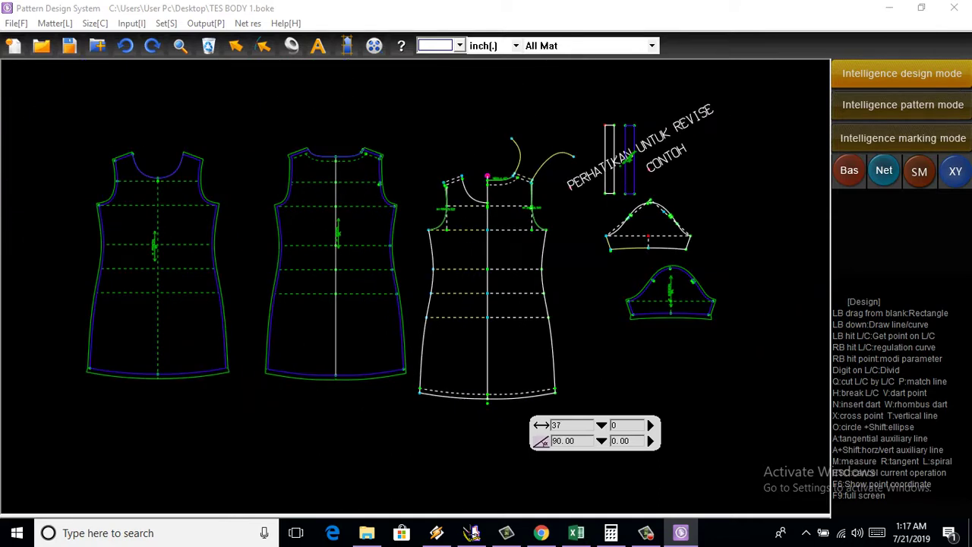
{"action": "key", "text": "BackSpace"}
{"action": "type", "text": "6"}
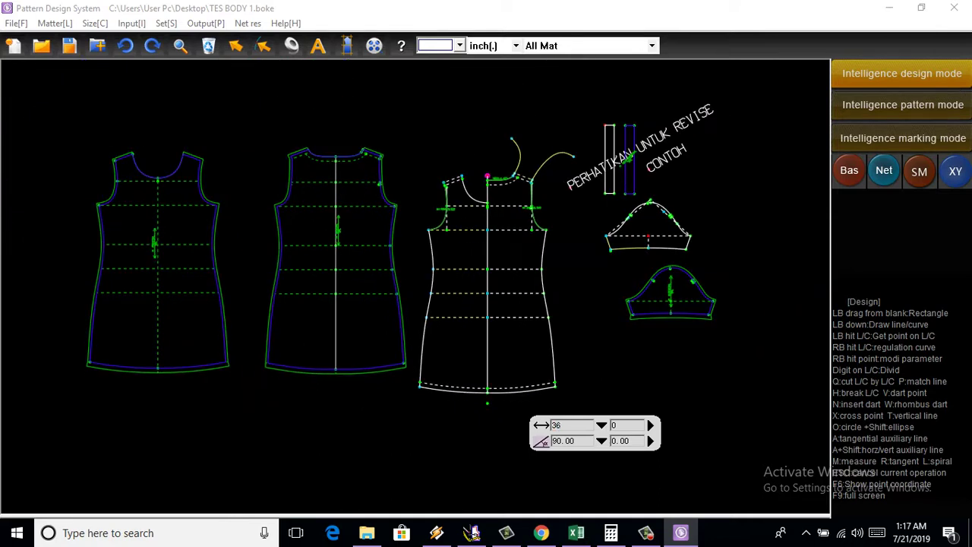
{"action": "key", "text": "BackSpace"}
{"action": "type", "text": "9"}
{"action": "key", "text": "Return"}
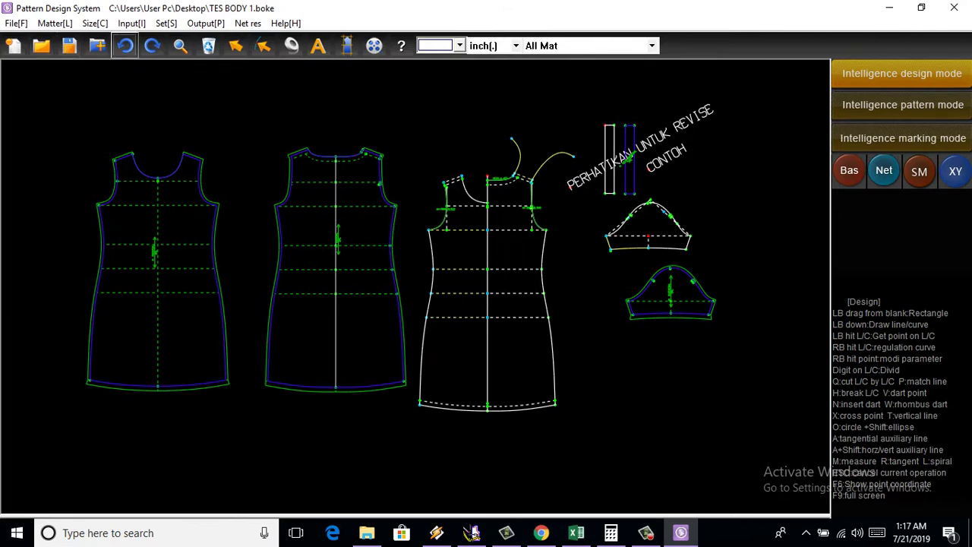
Step: Undo the hem lengthening and inspect the dress draft
{"action": "left_click", "coordinate": [125, 46]}
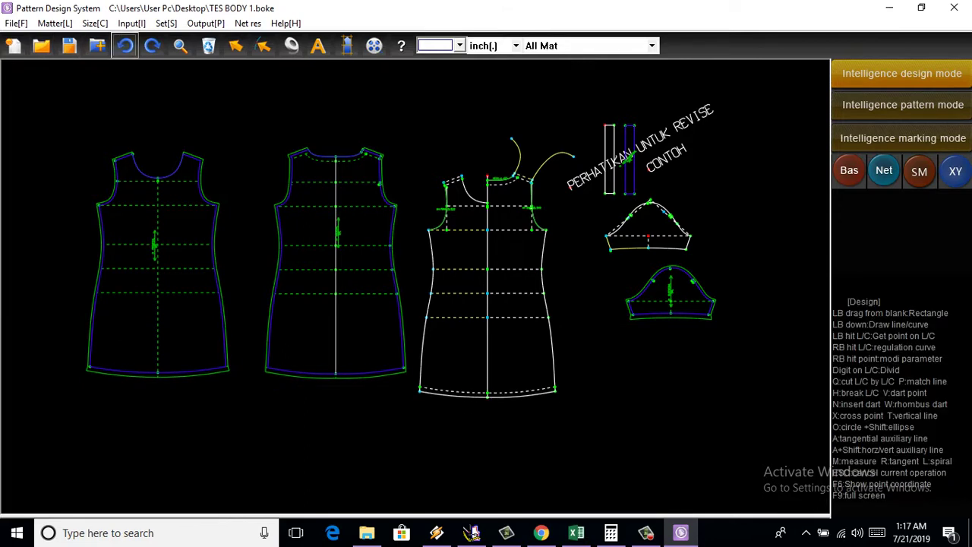
{"action": "scroll", "coordinate": [501, 273], "scroll_direction": "down", "scroll_amount": 3}
{"action": "scroll", "coordinate": [502, 273], "scroll_direction": "up", "scroll_amount": 1}
{"action": "scroll", "coordinate": [501, 274], "scroll_direction": "up", "scroll_amount": 1}
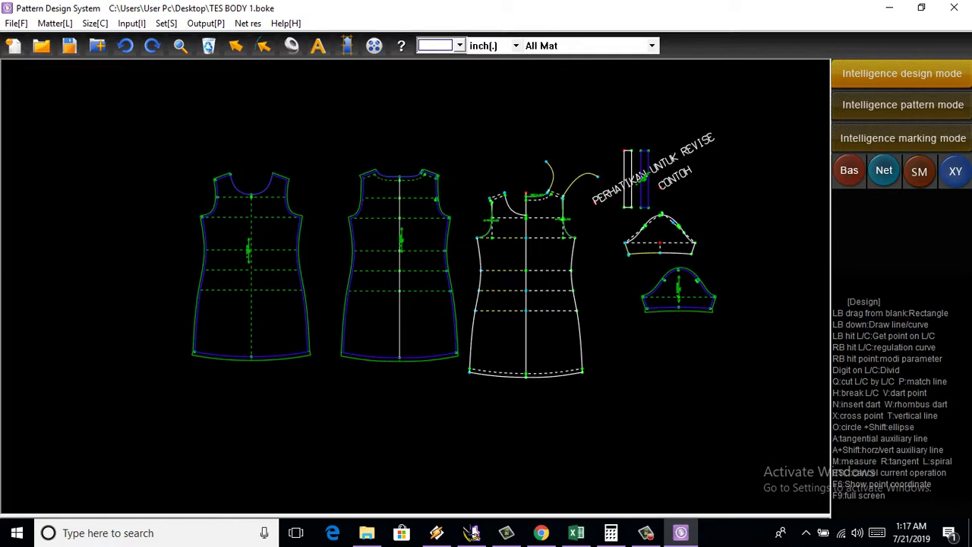
{"action": "scroll", "coordinate": [395, 205], "scroll_direction": "up", "scroll_amount": 3}
{"action": "scroll", "coordinate": [395, 205], "scroll_direction": "down", "scroll_amount": 3}
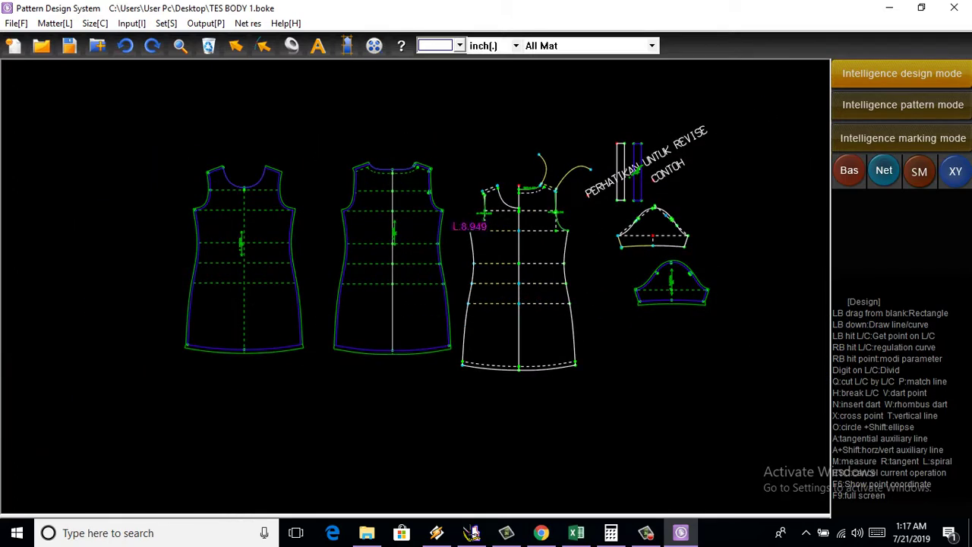
{"action": "scroll", "coordinate": [395, 205], "scroll_direction": "up", "scroll_amount": 2}
{"action": "scroll", "coordinate": [395, 206], "scroll_direction": "down", "scroll_amount": 3}
{"action": "scroll", "coordinate": [633, 230], "scroll_direction": "up", "scroll_amount": 1}
{"action": "scroll", "coordinate": [634, 229], "scroll_direction": "up", "scroll_amount": 2}
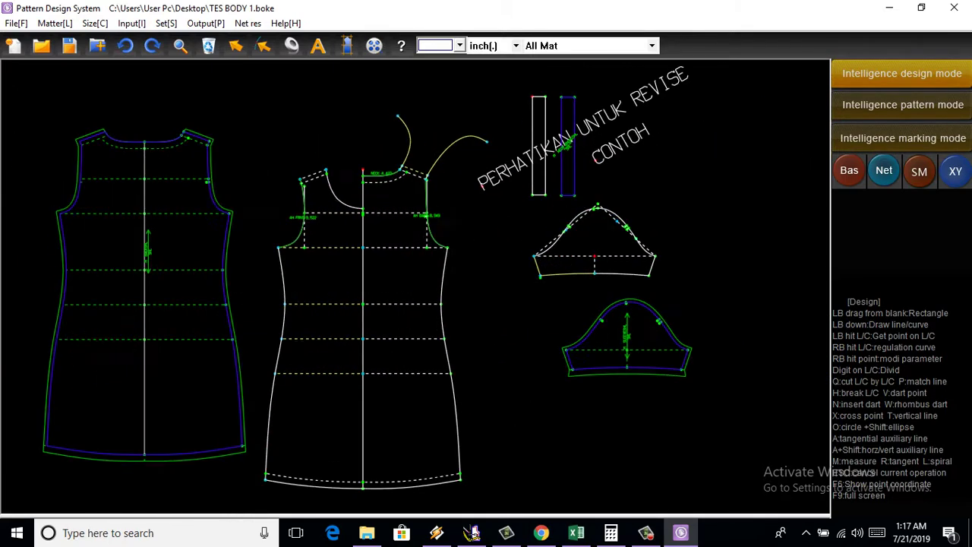
Step: Switch to Intelligence pattern mode and change Net to Seam to hide seam allowance outlines
{"action": "scroll", "coordinate": [440, 319], "scroll_direction": "down", "scroll_amount": 1}
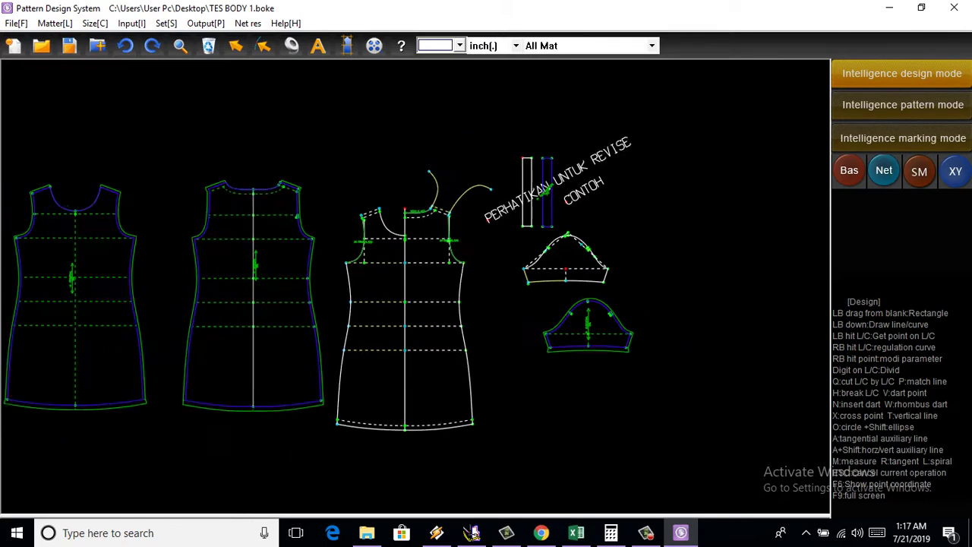
{"action": "scroll", "coordinate": [441, 319], "scroll_direction": "down", "scroll_amount": 1}
{"action": "scroll", "coordinate": [440, 319], "scroll_direction": "up", "scroll_amount": 1}
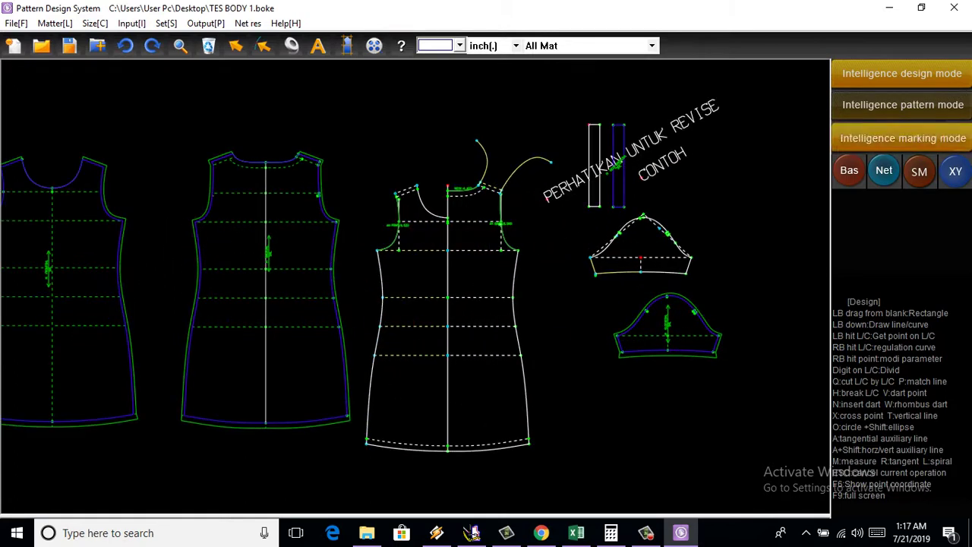
{"action": "left_click", "coordinate": [903, 105]}
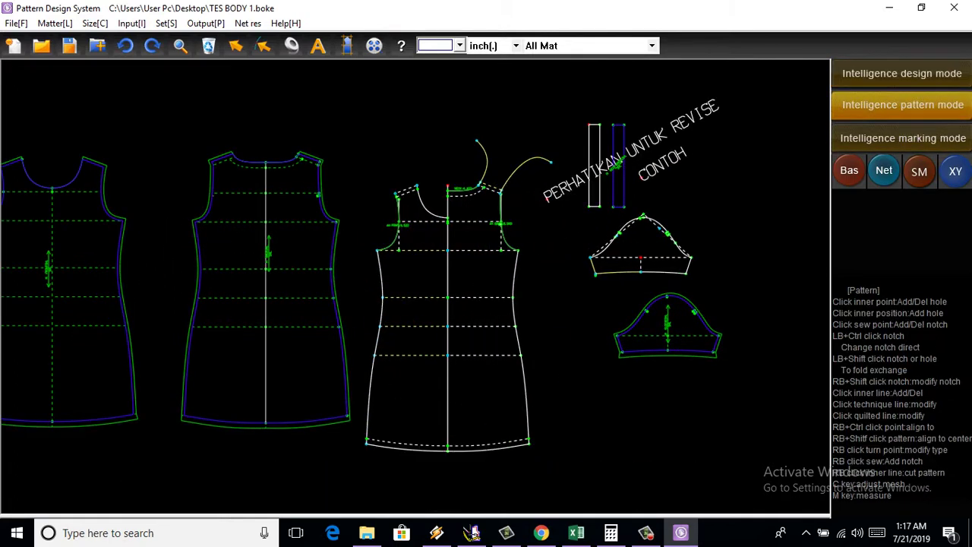
{"action": "left_click", "coordinate": [884, 170]}
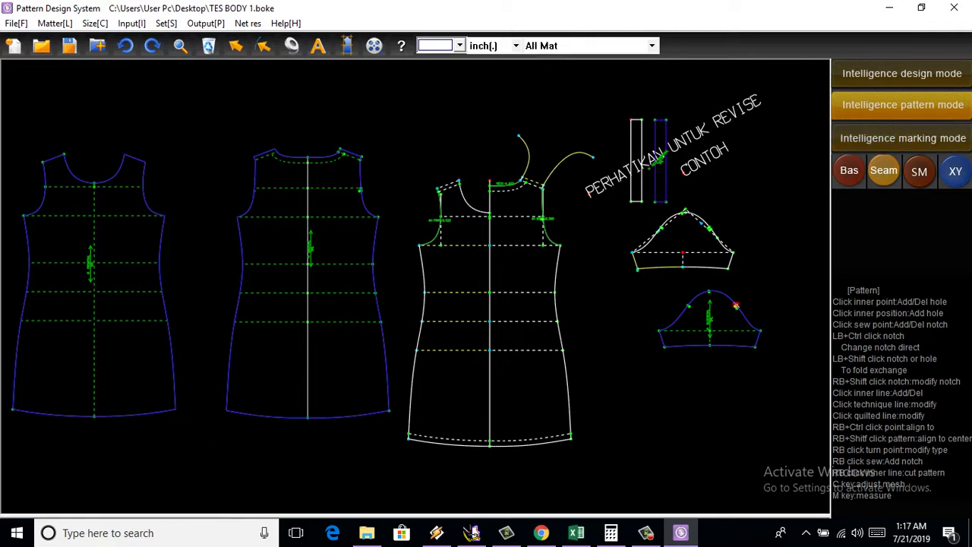
Step: Drag the sleeve piece from the right onto the front bodice, just beside the bodice armhole
{"action": "mouse_move", "coordinate": [737, 304]}
{"action": "left_mouse_down"}
{"action": "mouse_move", "coordinate": [500, 241]}
{"action": "mouse_move", "coordinate": [319, 175]}
{"action": "left_mouse_up"}
{"action": "scroll", "coordinate": [500, 242], "scroll_direction": "up", "scroll_amount": 1}
{"action": "scroll", "coordinate": [319, 174], "scroll_direction": "down", "scroll_amount": 1}
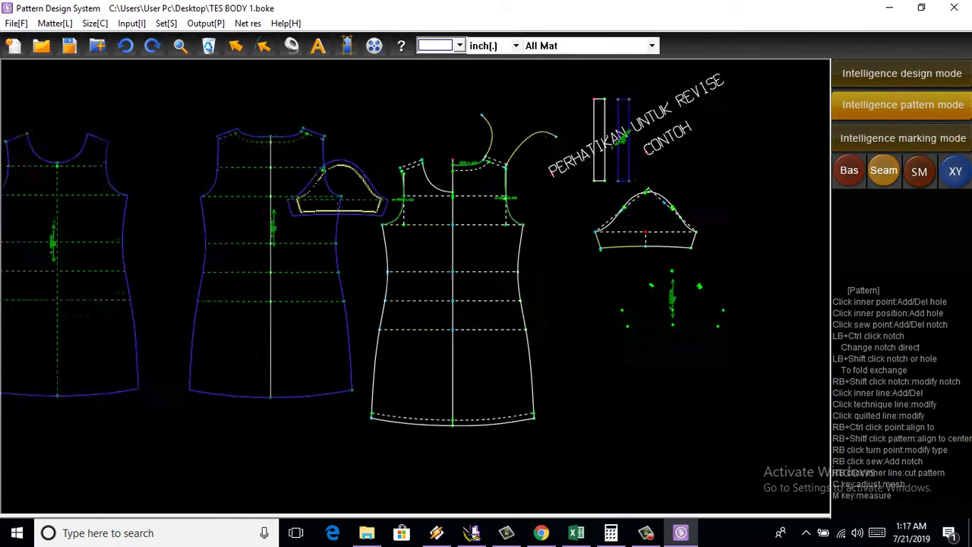
{"action": "scroll", "coordinate": [323, 169], "scroll_direction": "up", "scroll_amount": 1}
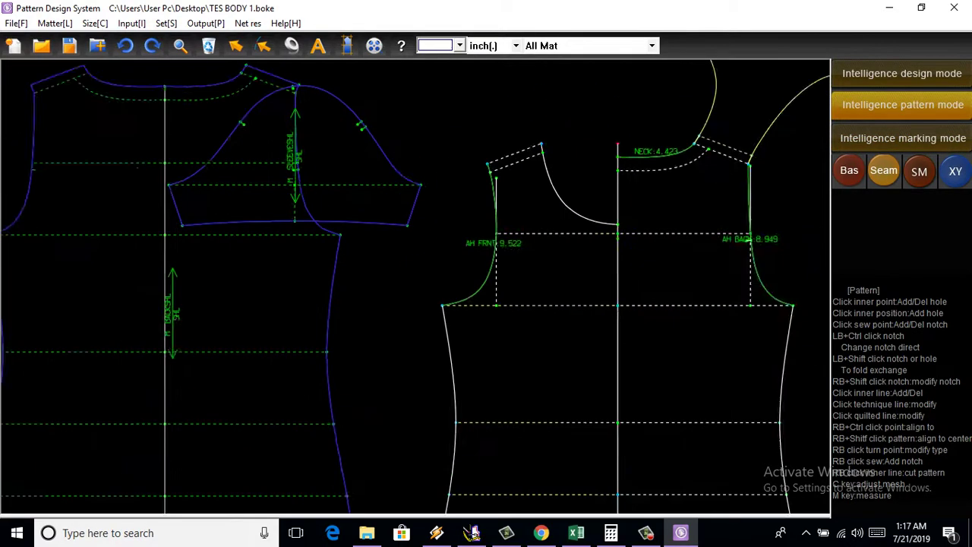
{"action": "scroll", "coordinate": [323, 168], "scroll_direction": "up", "scroll_amount": 1}
{"action": "scroll", "coordinate": [395, 162], "scroll_direction": "down", "scroll_amount": 1}
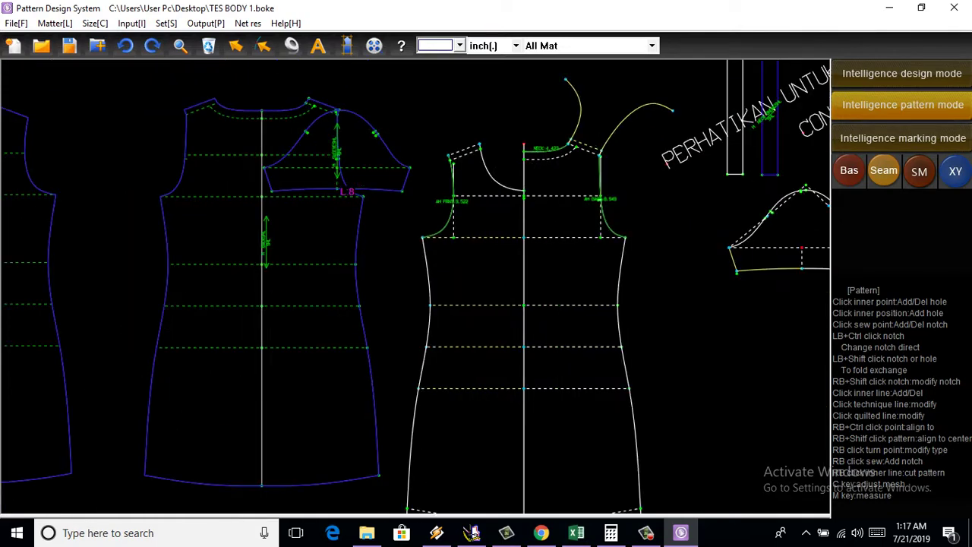
{"action": "scroll", "coordinate": [395, 162], "scroll_direction": "down", "scroll_amount": 1}
{"action": "middle_click_drag", "start_coordinate": [395, 162], "coordinate": [430, 156]}
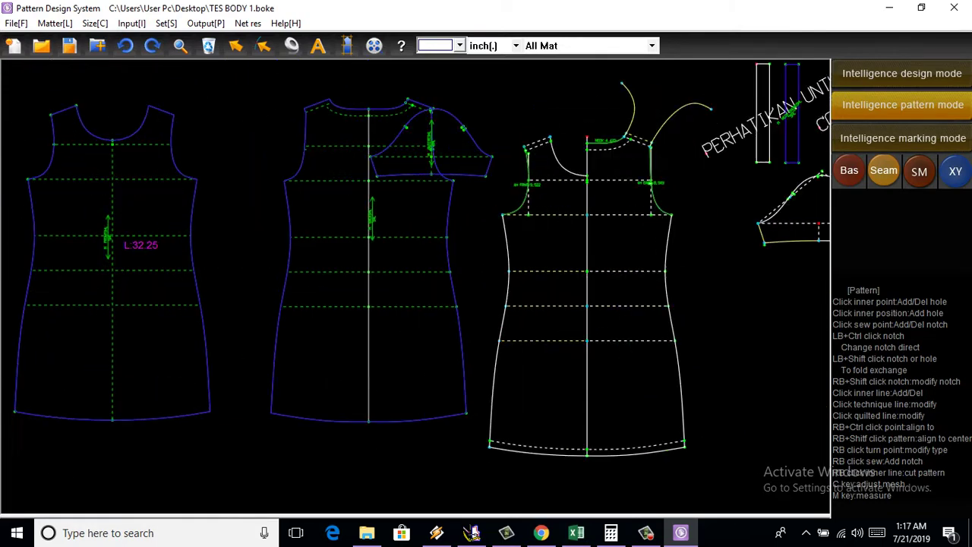
{"action": "scroll", "coordinate": [465, 167], "scroll_direction": "up", "scroll_amount": 1}
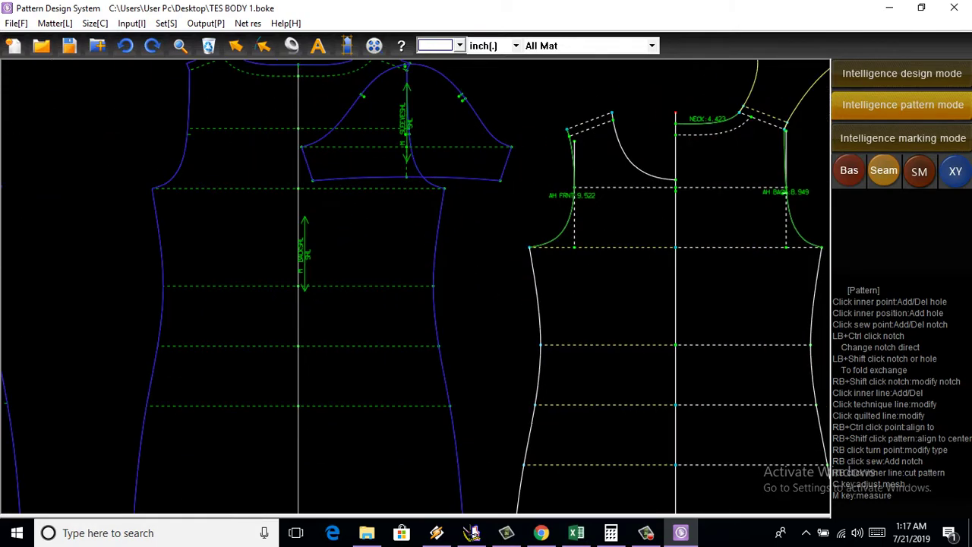
{"action": "left_click_drag", "start_coordinate": [407, 122], "coordinate": [393, 240]}
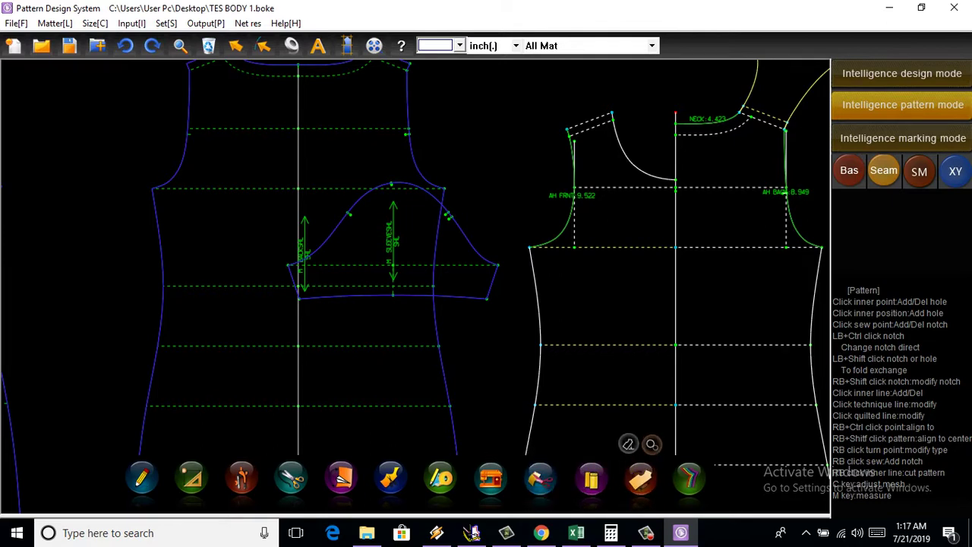
Step: Walk the sleeve cap along the bodice armhole with Join for check, then auto-return the sleeve
{"action": "left_click", "coordinate": [650, 444]}
{"action": "left_click", "coordinate": [498, 265]}
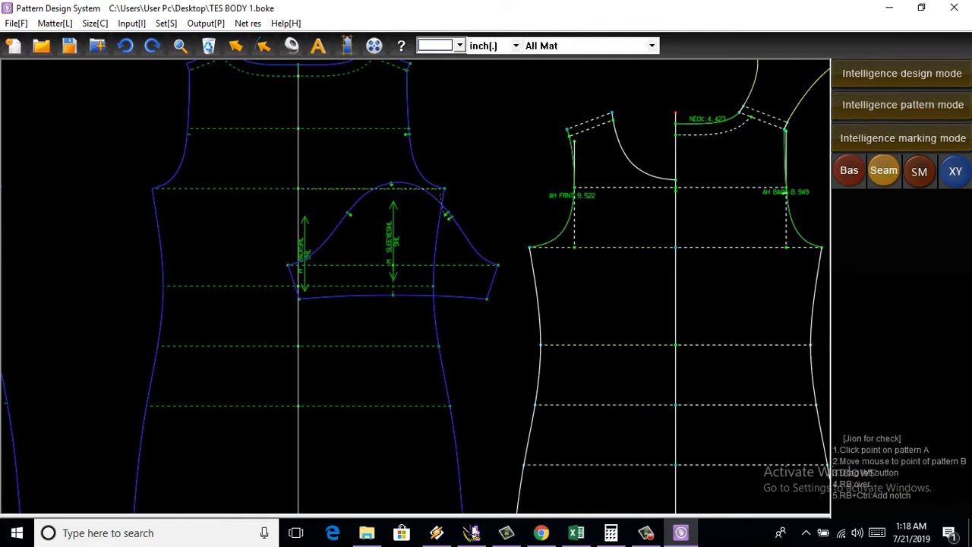
{"action": "left_click_drag", "start_coordinate": [444, 188], "coordinate": [410, 139]}
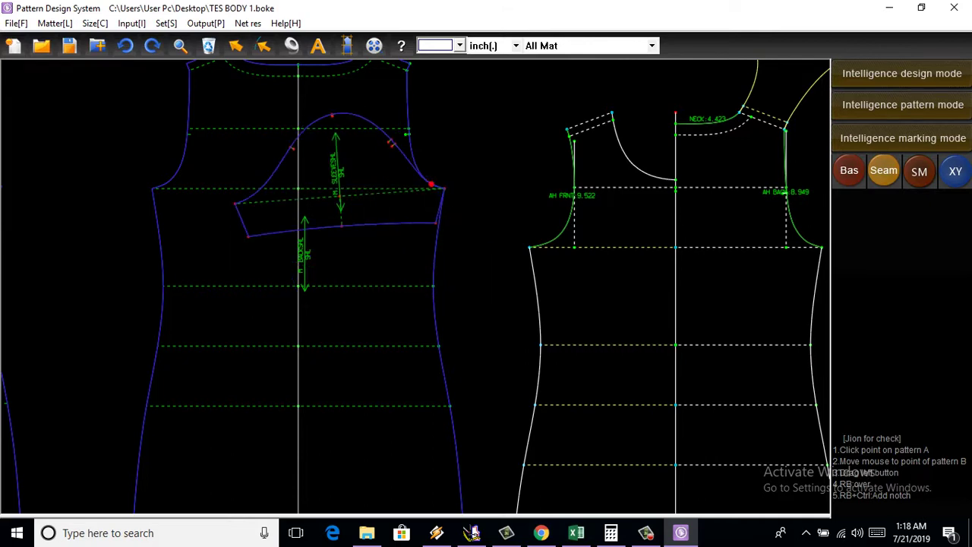
{"action": "scroll", "coordinate": [410, 139], "scroll_direction": "up", "scroll_amount": 3}
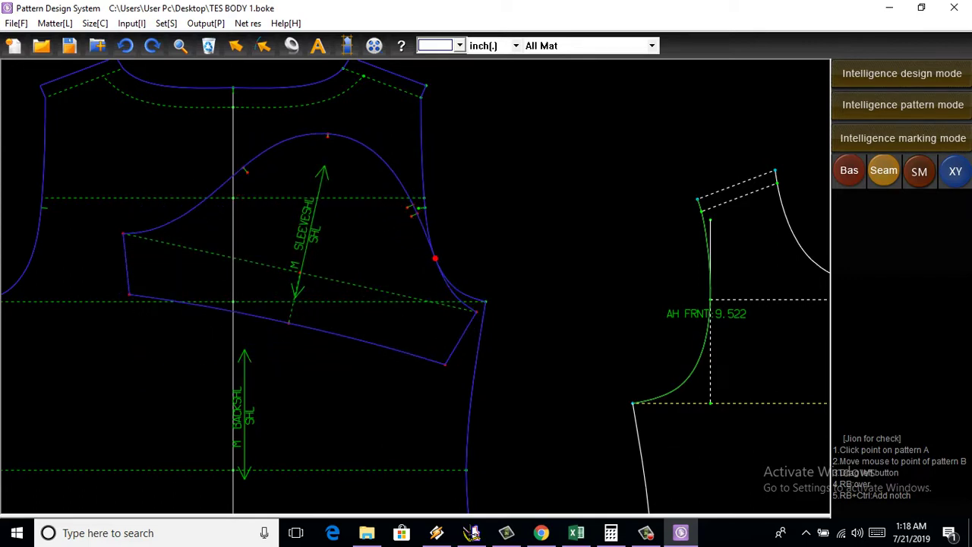
{"action": "right_click", "coordinate": [435, 259]}
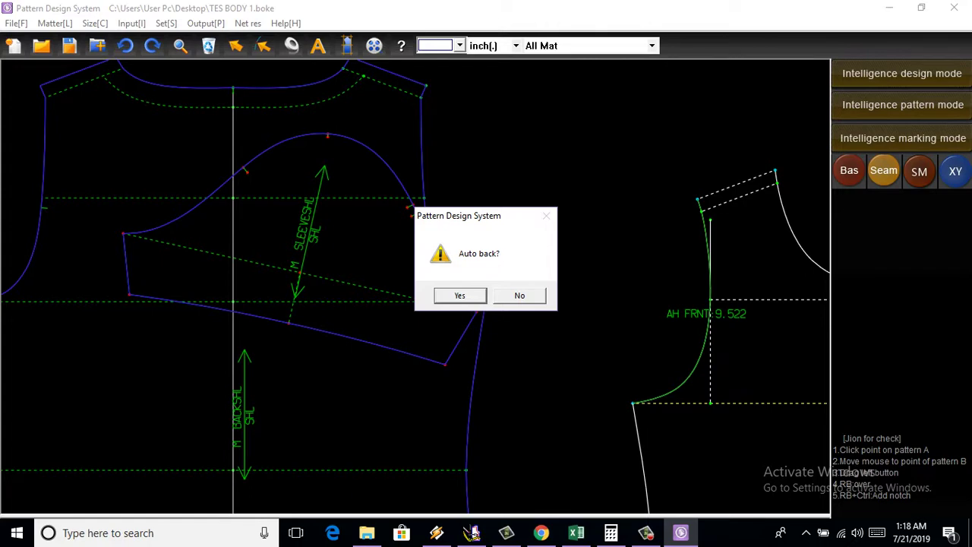
{"action": "key", "text": "Return"}
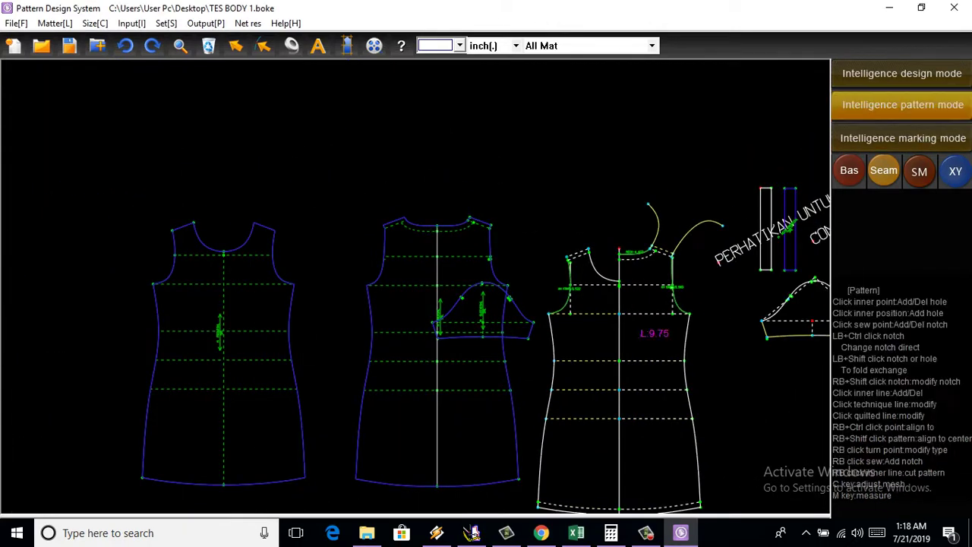